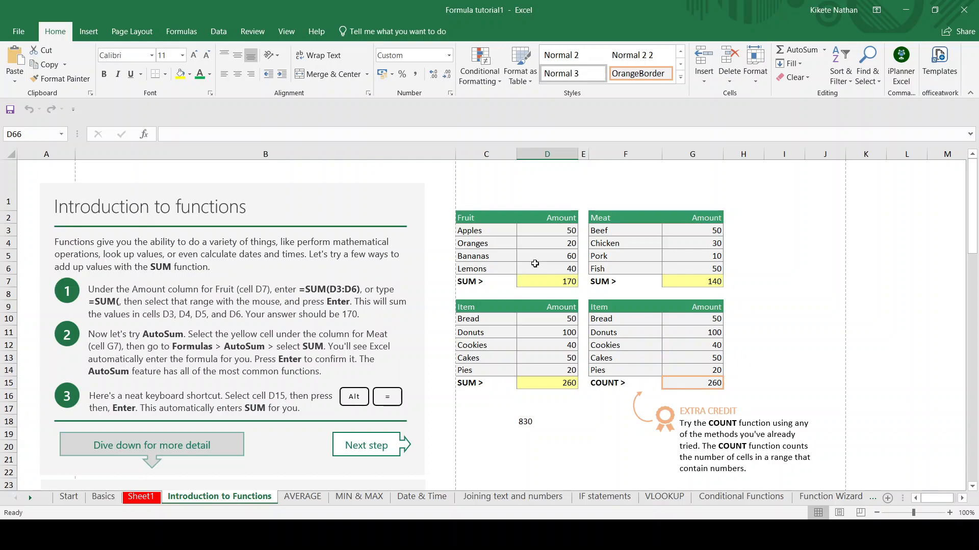
List the function names sum, product, quotient, min and max in cells I7 to I11.
click(539, 232)
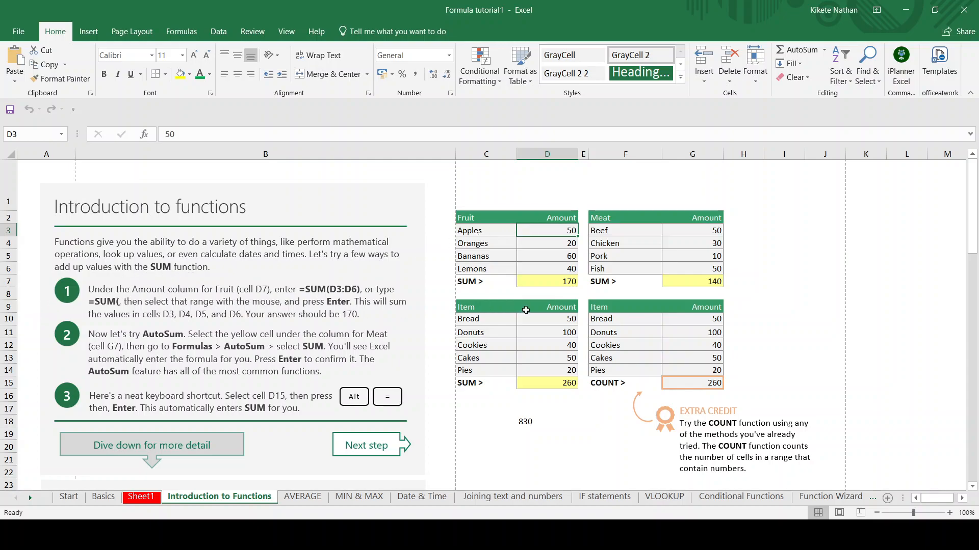
click(769, 277)
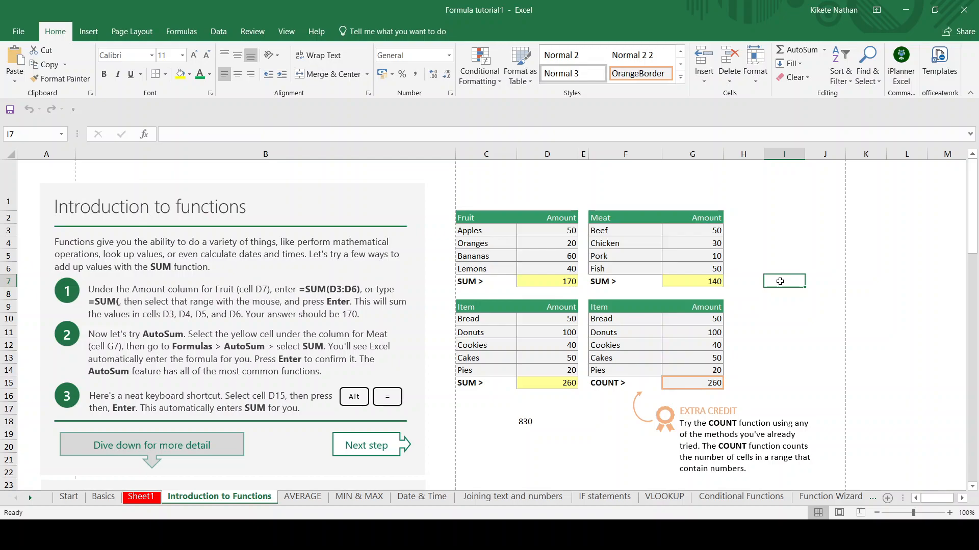
text(sum)
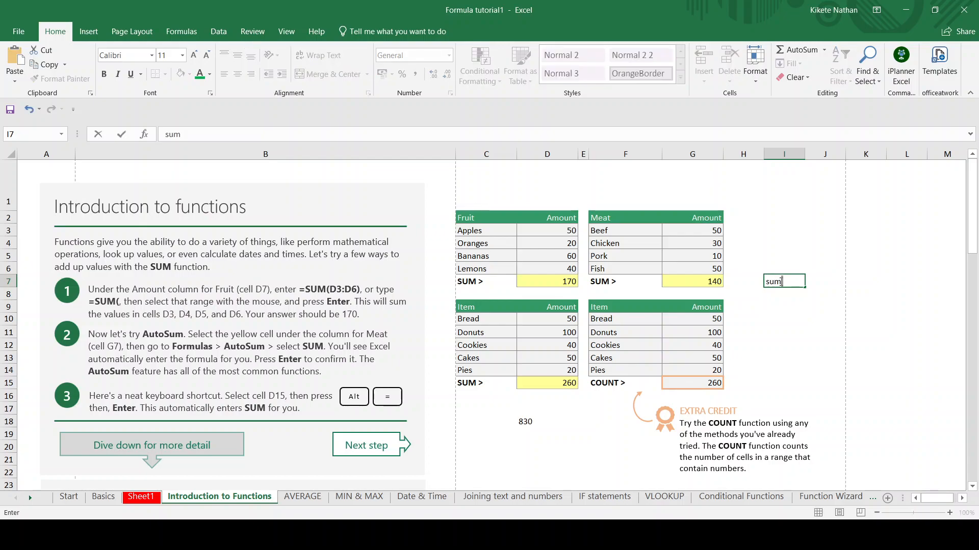
click(795, 295)
text(product)
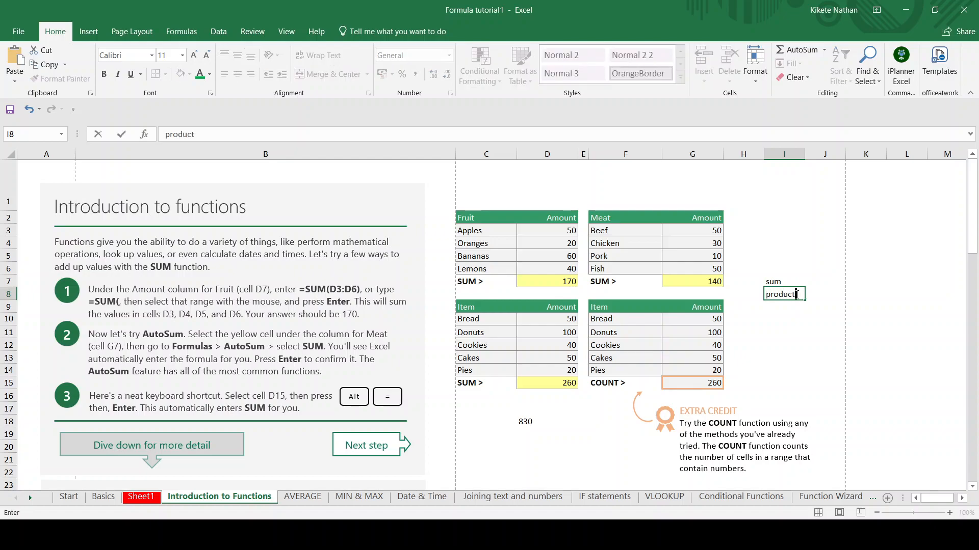
click(787, 309)
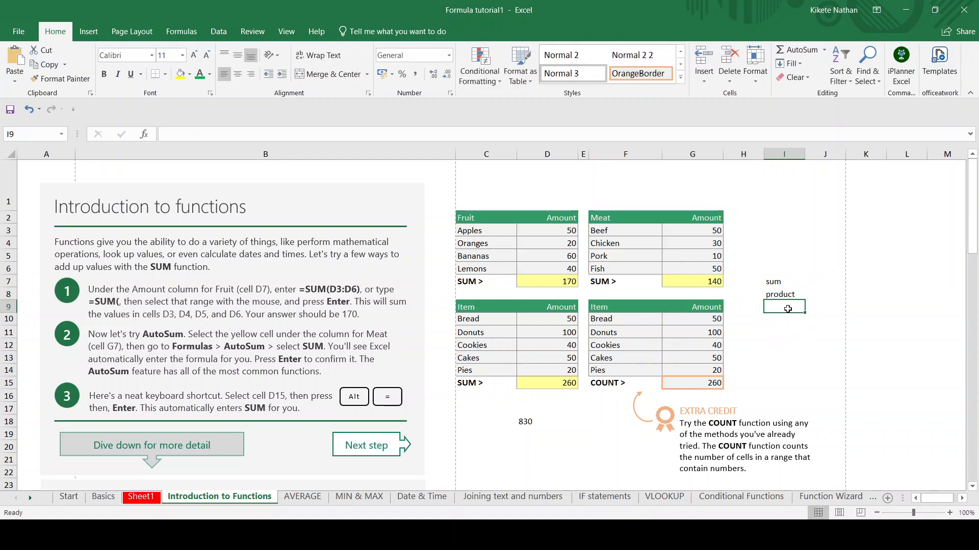
text(quo)
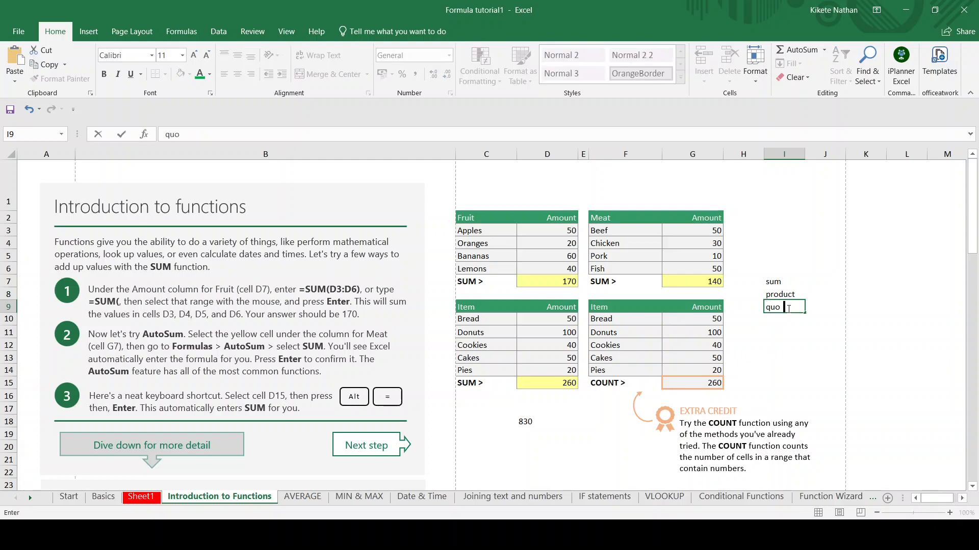
text(tient)
click(778, 321)
text(min)
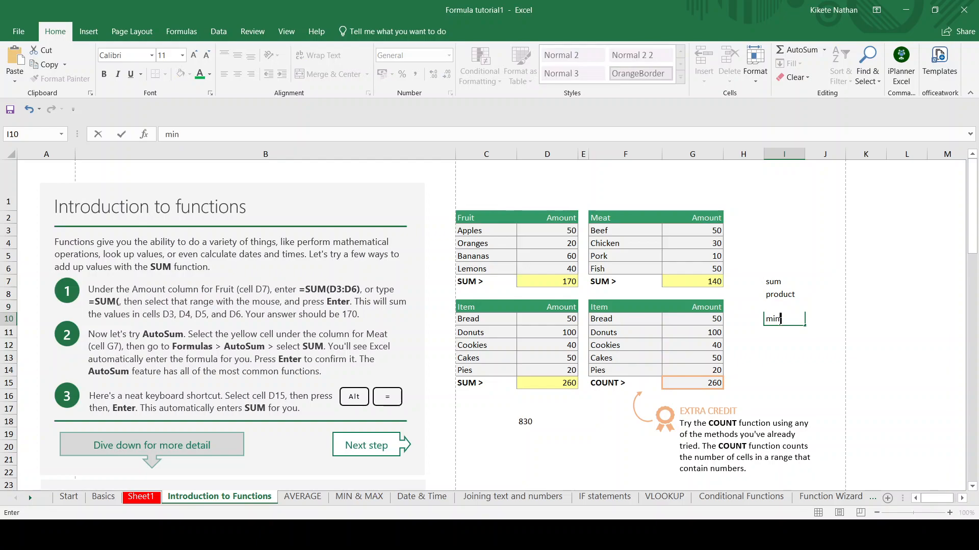
click(779, 332)
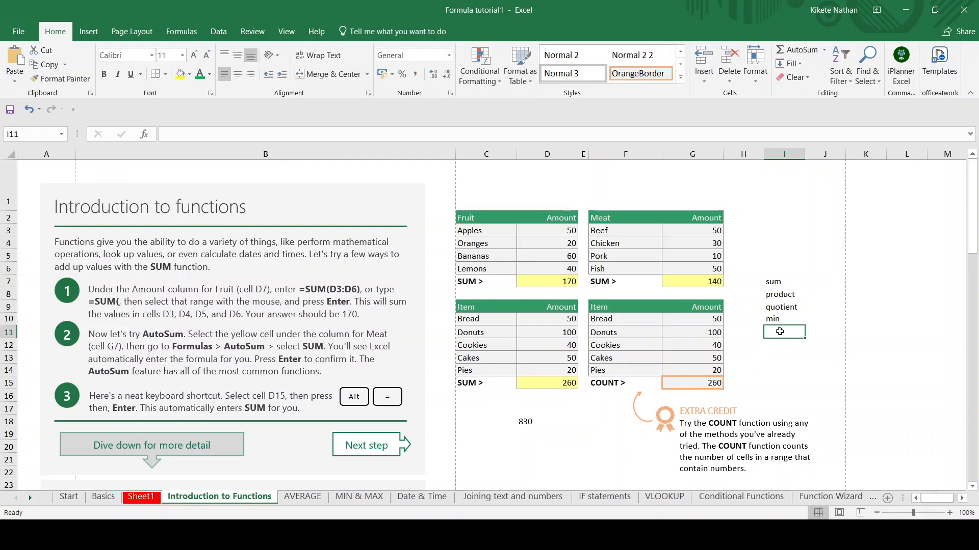
text(max)
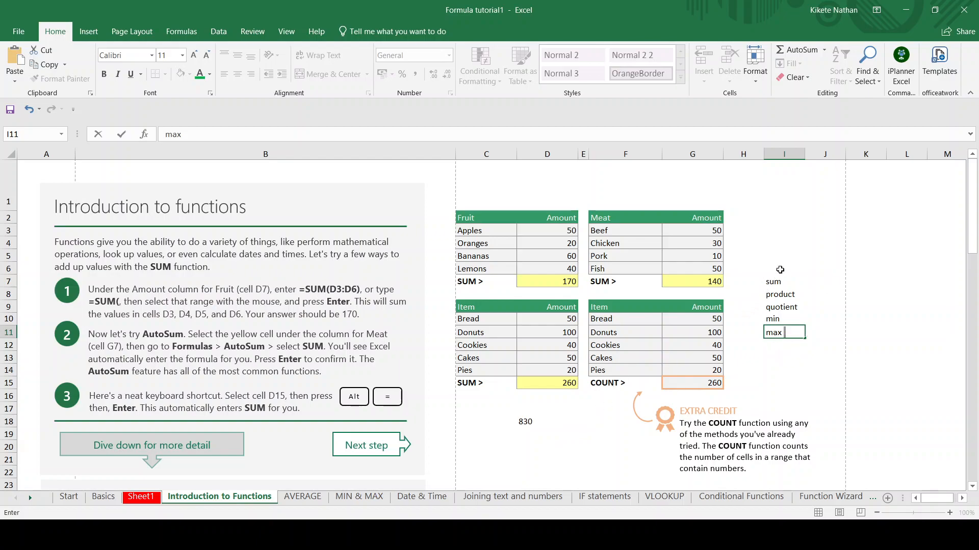
Enter the formula =sum(D3:D6) in cell I4 to total the fruit amounts.
click(775, 240)
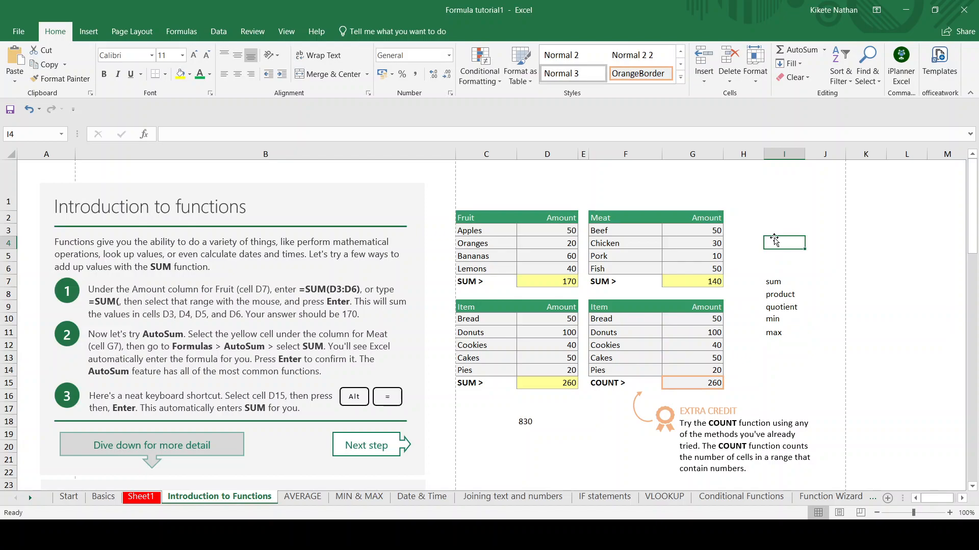
text(=)
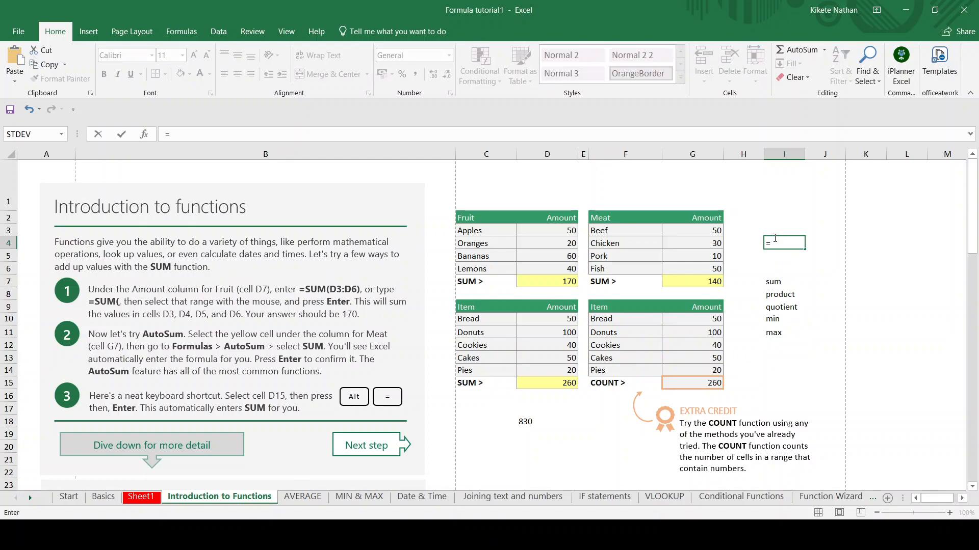
text(sum(number)
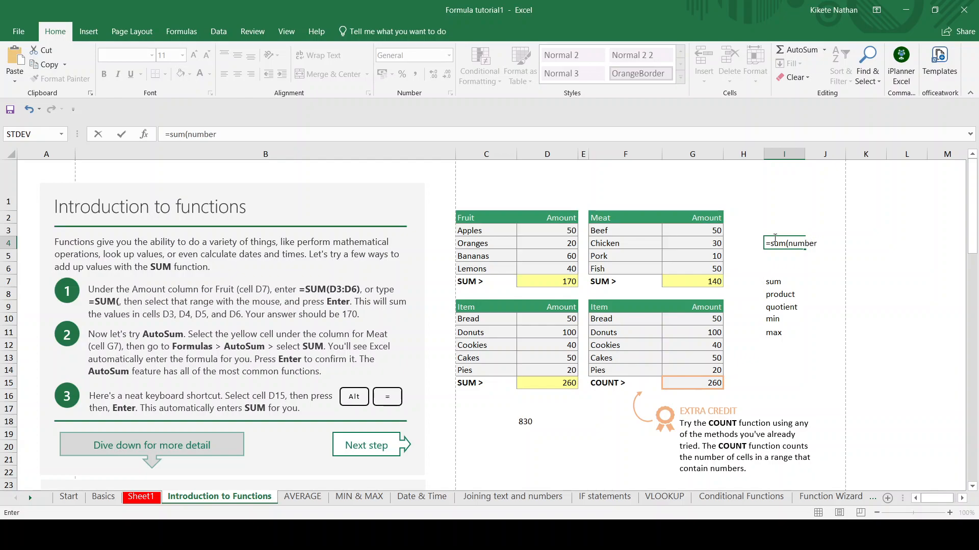
text(1,)
key(BackSpace)
key(BackSpace)
key(BackSpace)
key(BackSpace)
key(BackSpace)
key(BackSpace)
key(BackSpace)
key(BackSpace)
drag(568, 235, 569, 268)
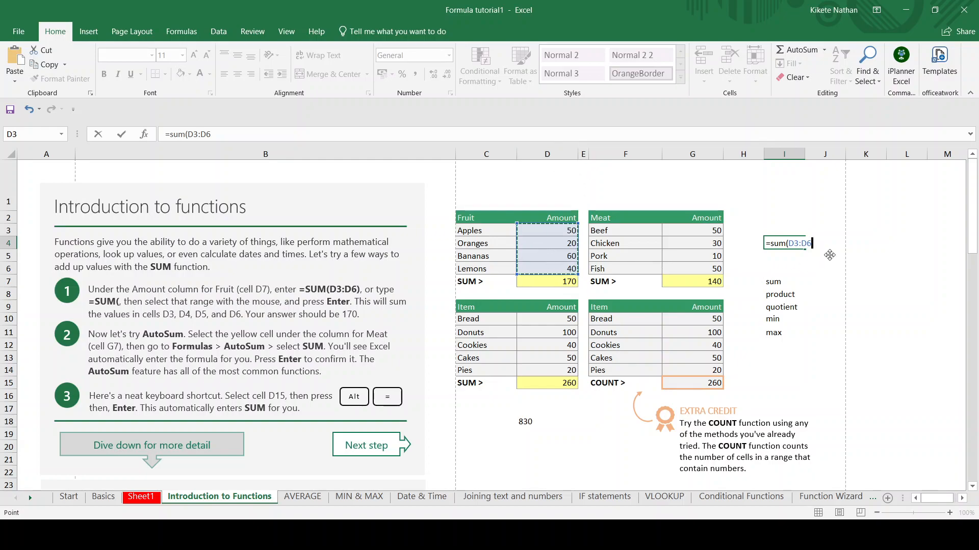
text())
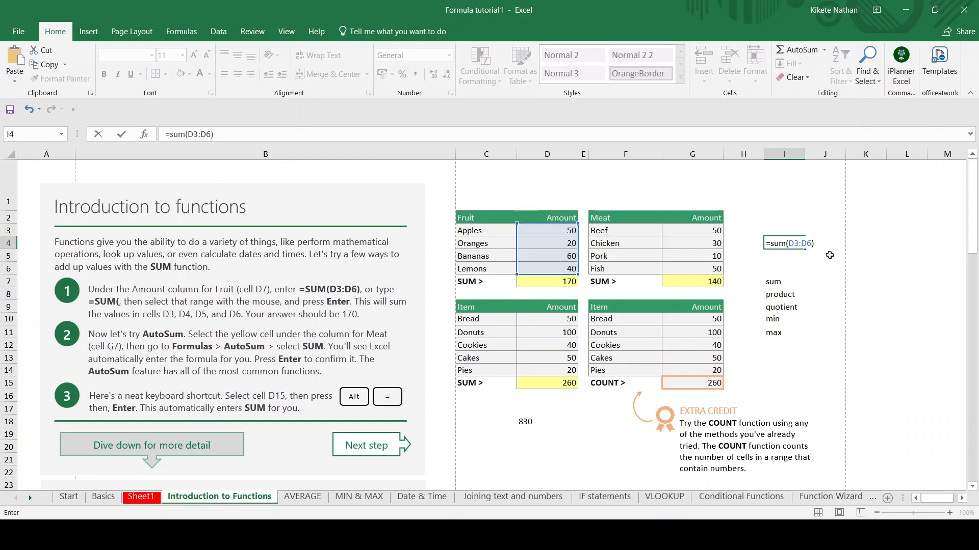
key(Return)
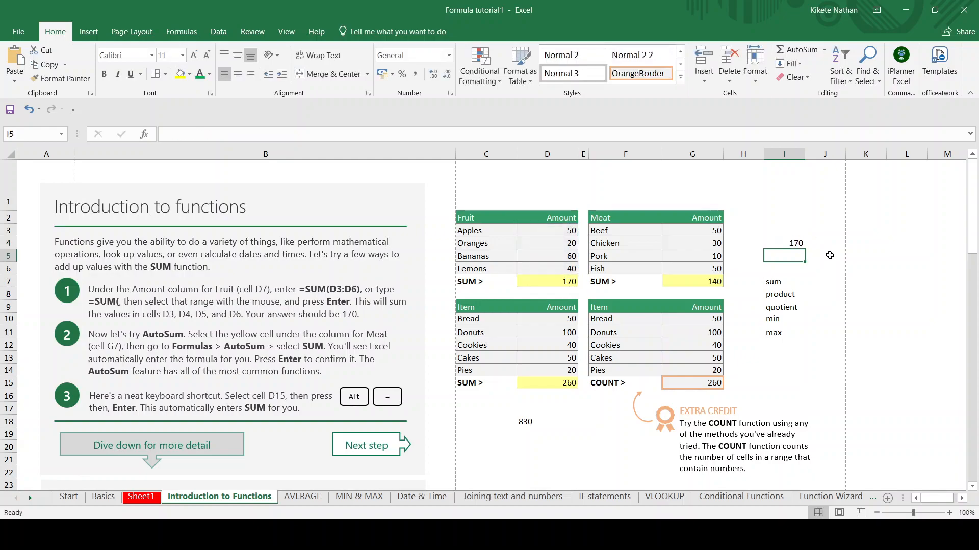
click(799, 244)
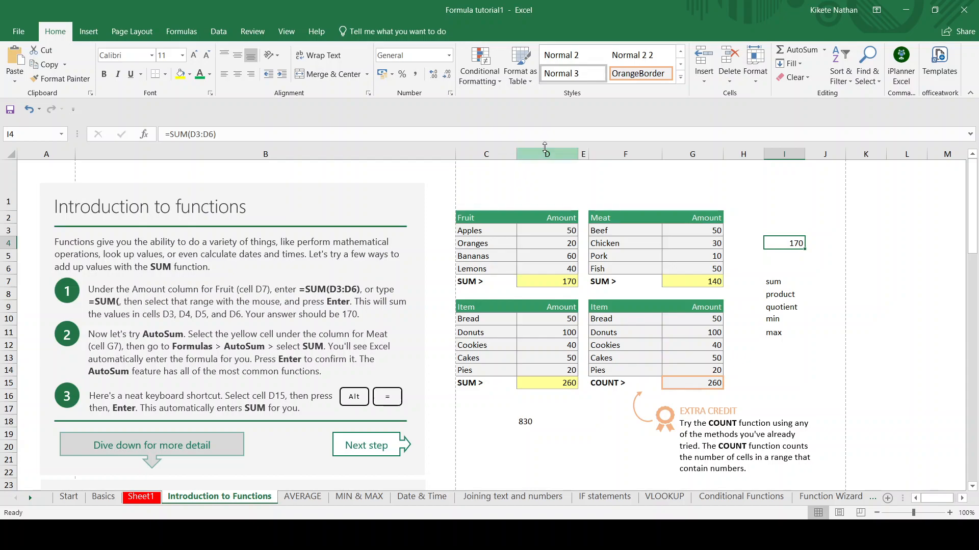
Insert an AutoSum formula in cell D19 that adds up the range D3:D7.
click(180, 32)
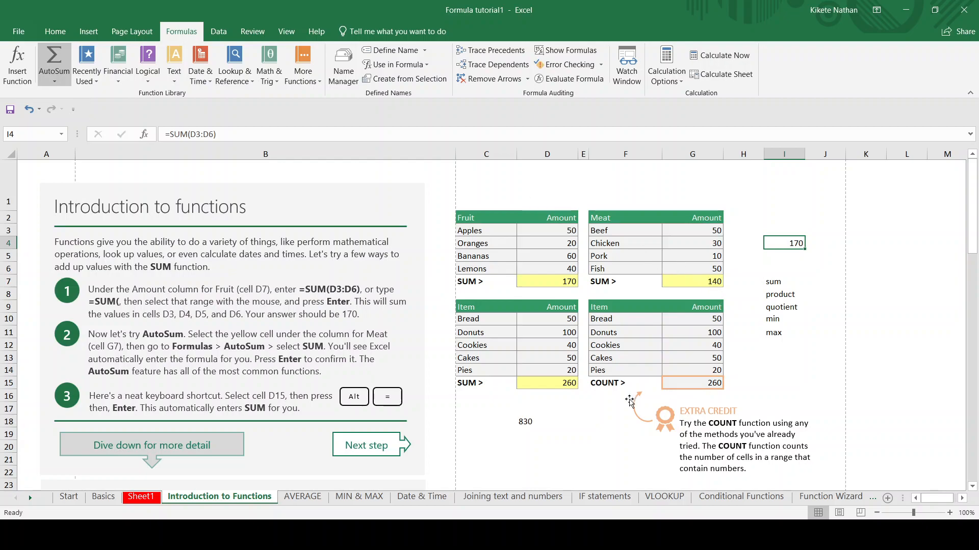
click(550, 434)
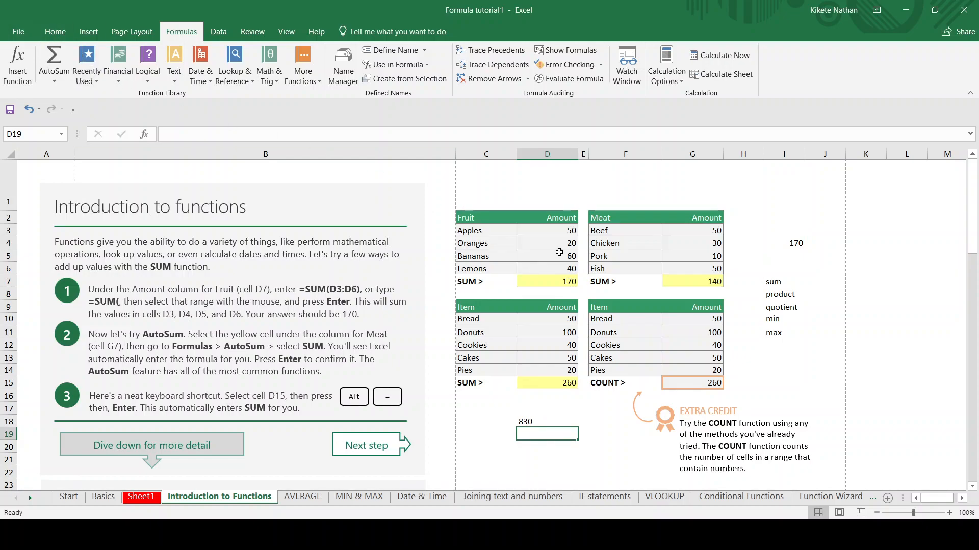
click(66, 81)
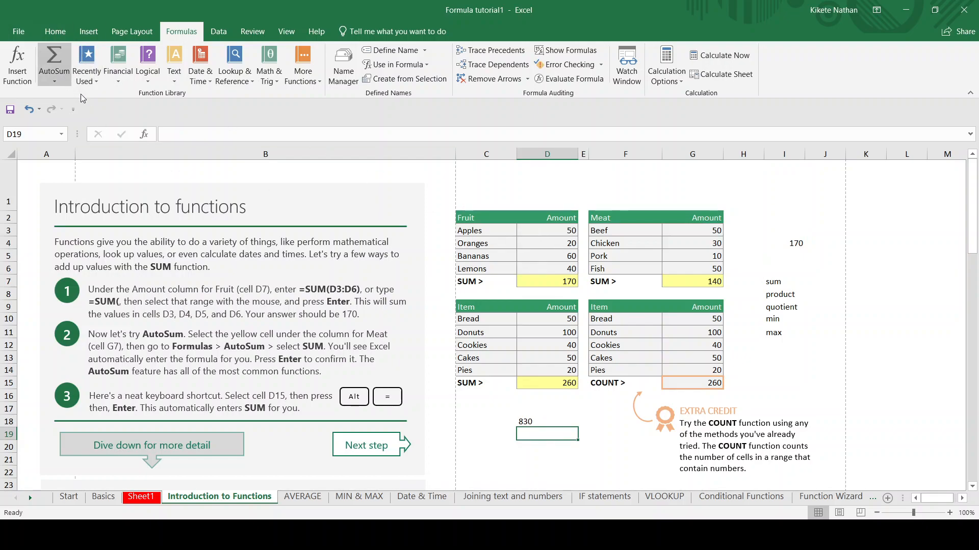
drag(558, 230, 557, 276)
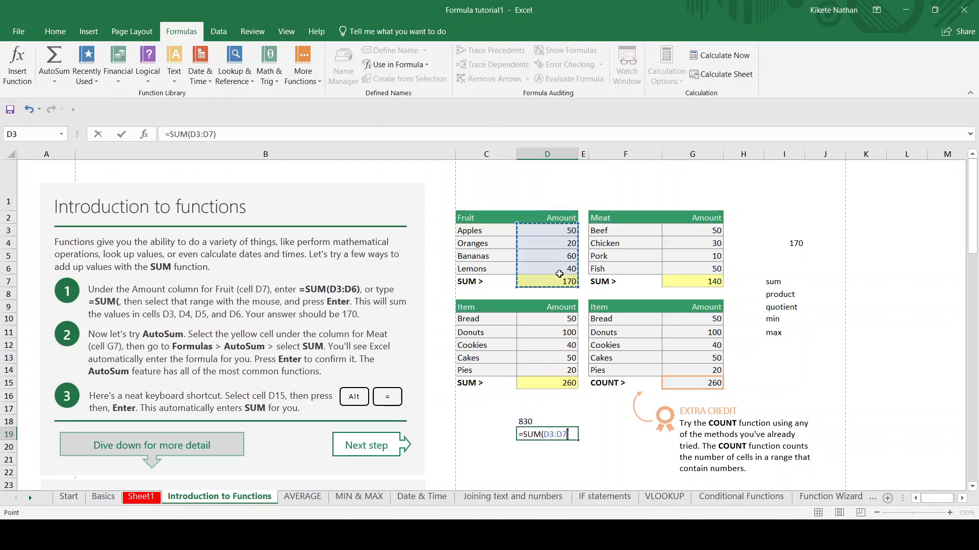
key(Return)
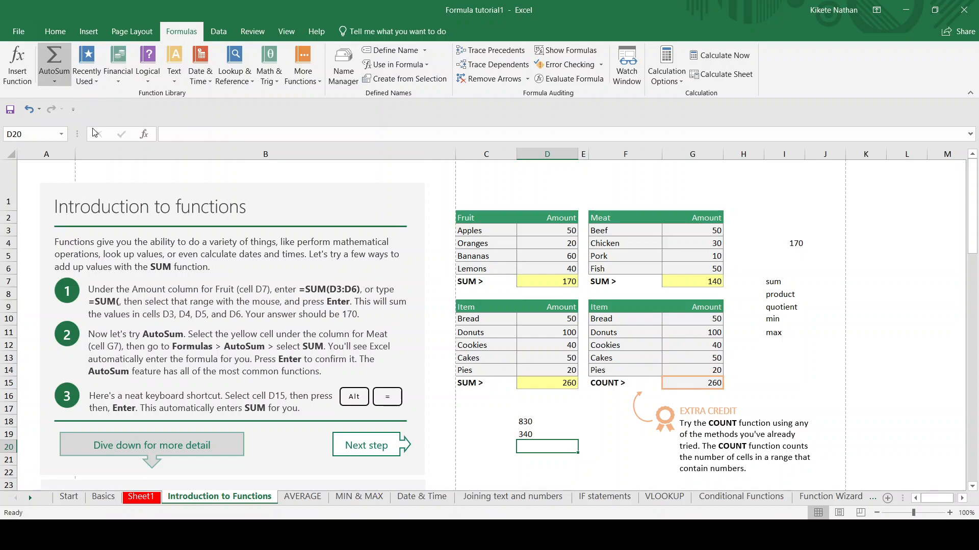
text(=)
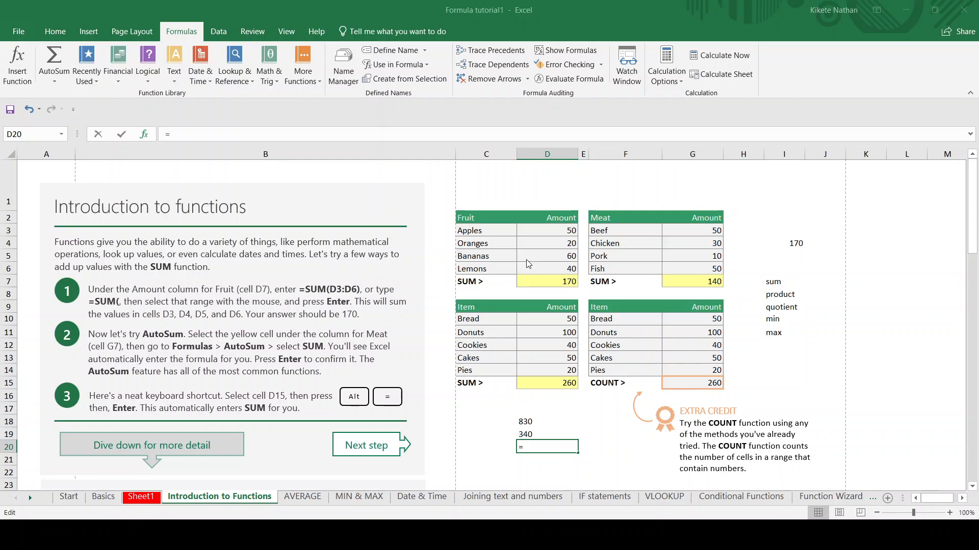
click(556, 354)
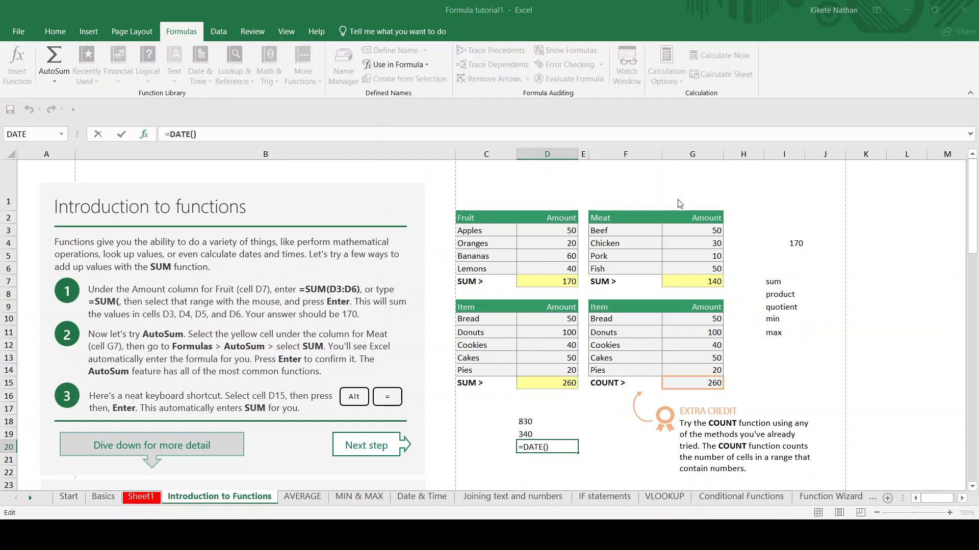
key(Escape)
Enter the formula =taday() in cell H64, beside the TODAY function explanation.
scroll(258, 290, down, 8)
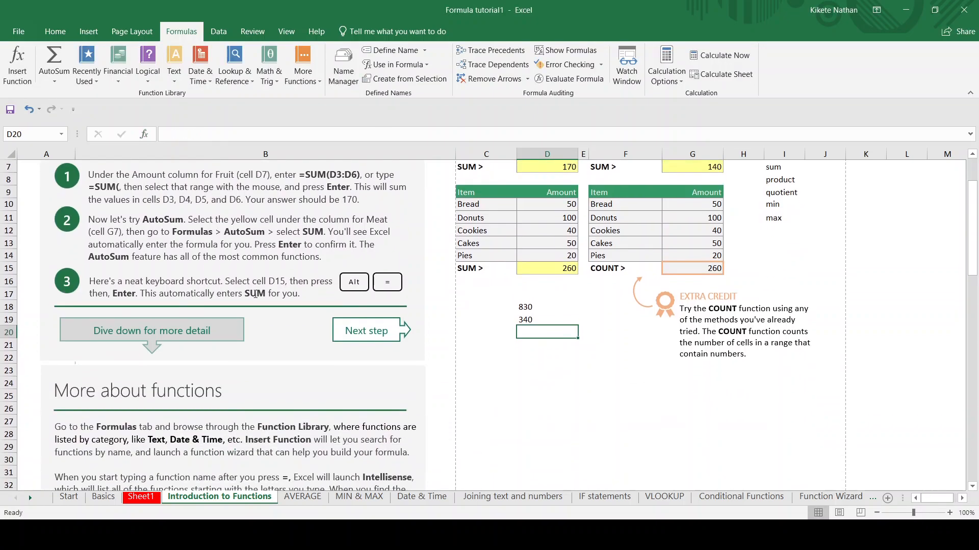
scroll(253, 299, down, 2)
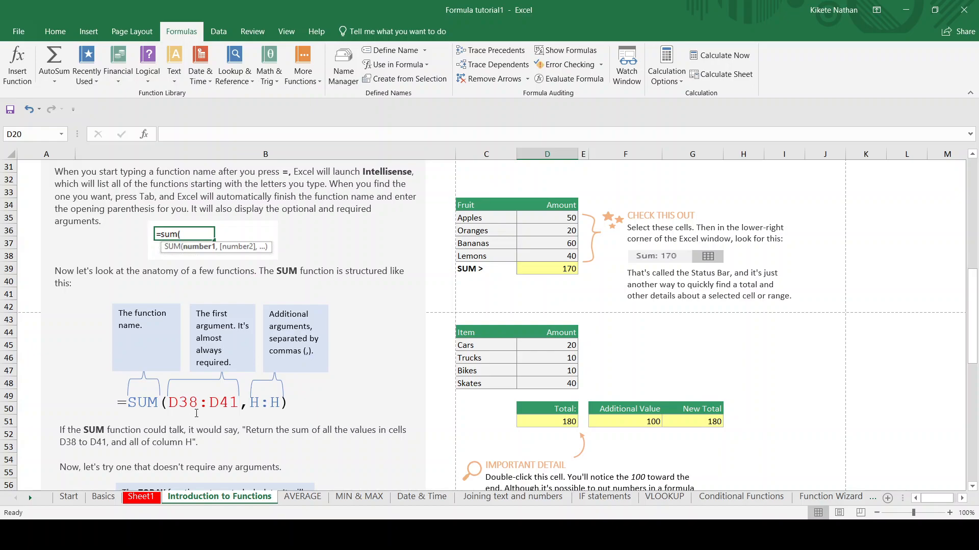
scroll(312, 385, down, 2)
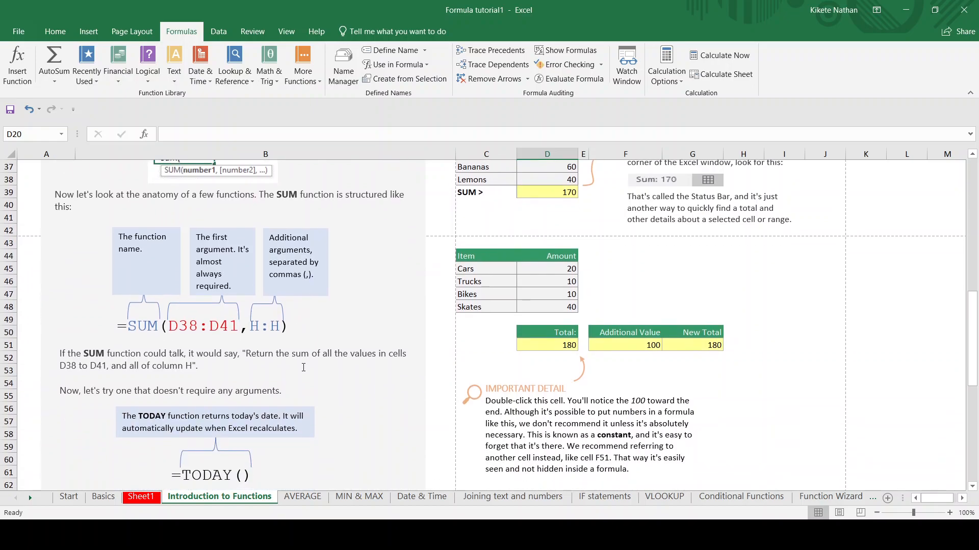
scroll(303, 368, down, 2)
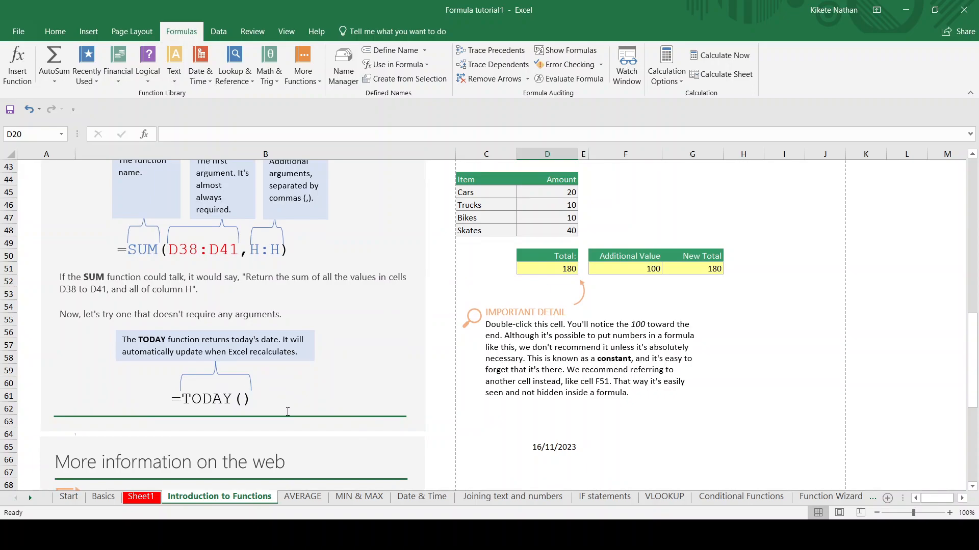
click(737, 434)
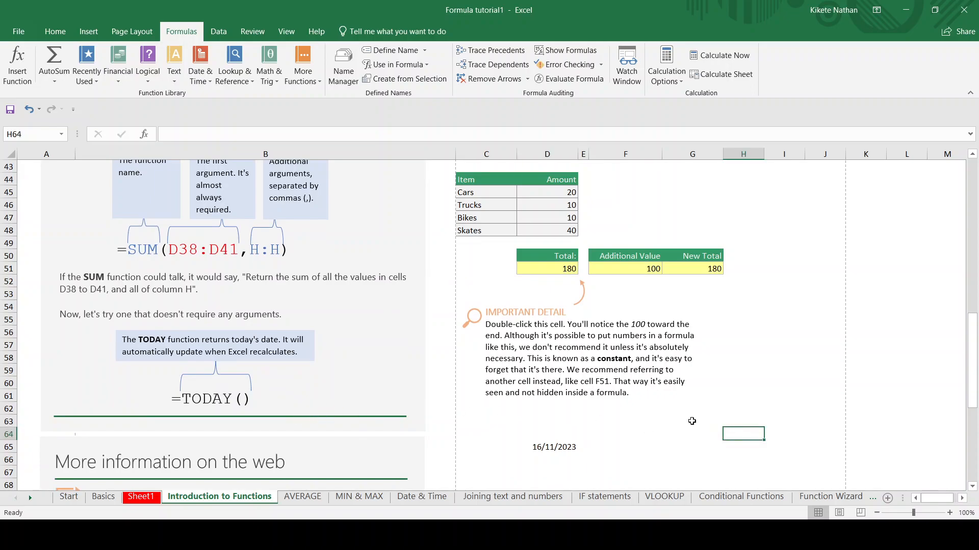
text(=)
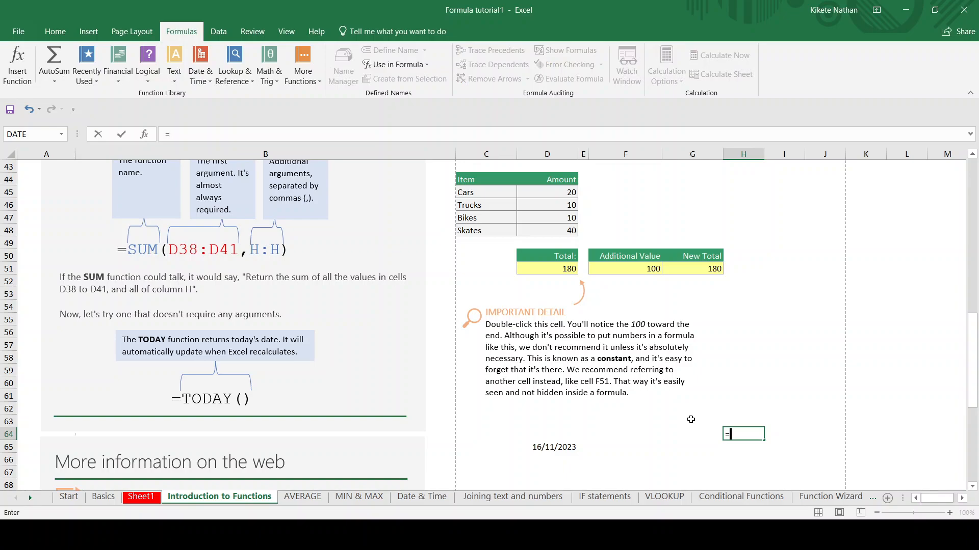
text(taday()
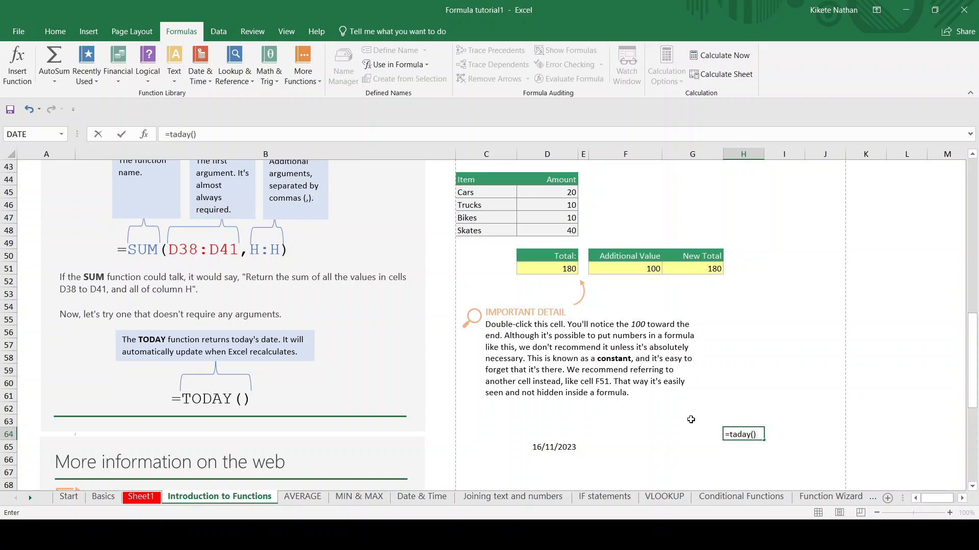
key(Return)
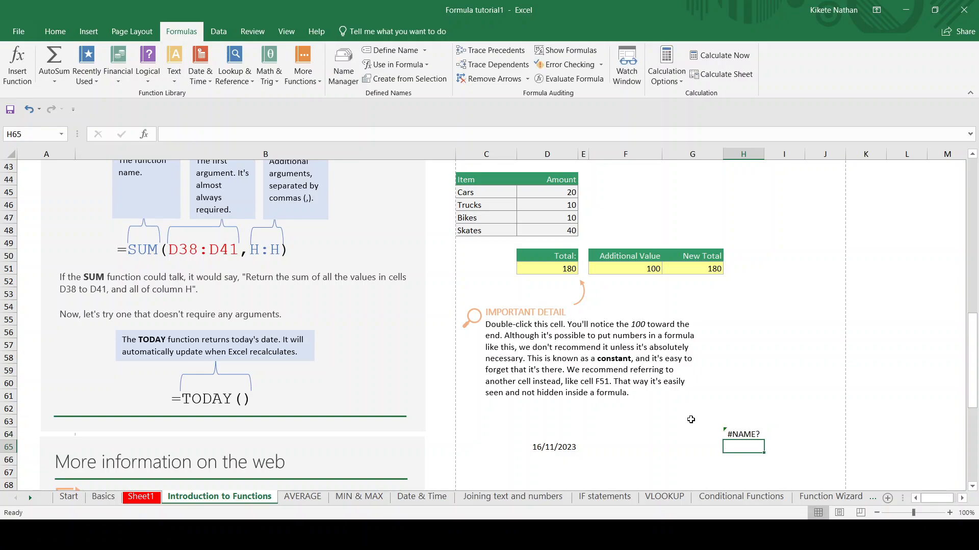
Correct the misspelled function in cell H64 so the formula reads =today().
click(744, 432)
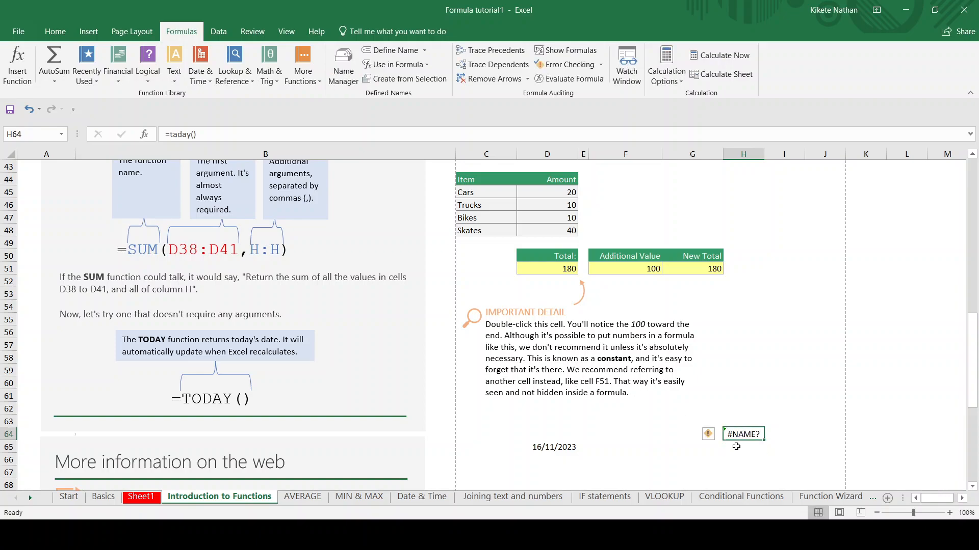
click(191, 135)
key(BackSpace)
key(BackSpace)
key(BackSpace)
key(BackSpace)
key(BackSpace)
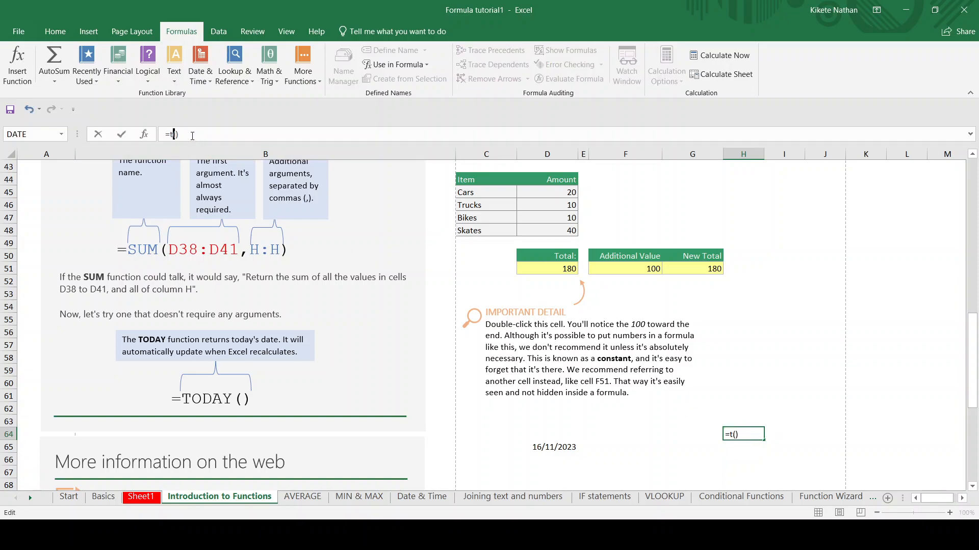
text(TO)
key(BackSpace)
key(BackSpace)
text(today)
key(Return)
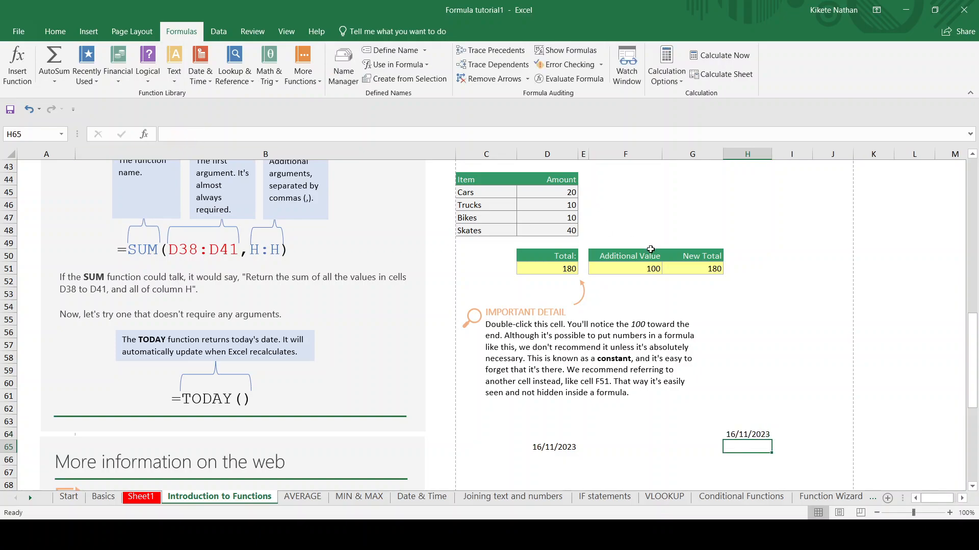
click(748, 434)
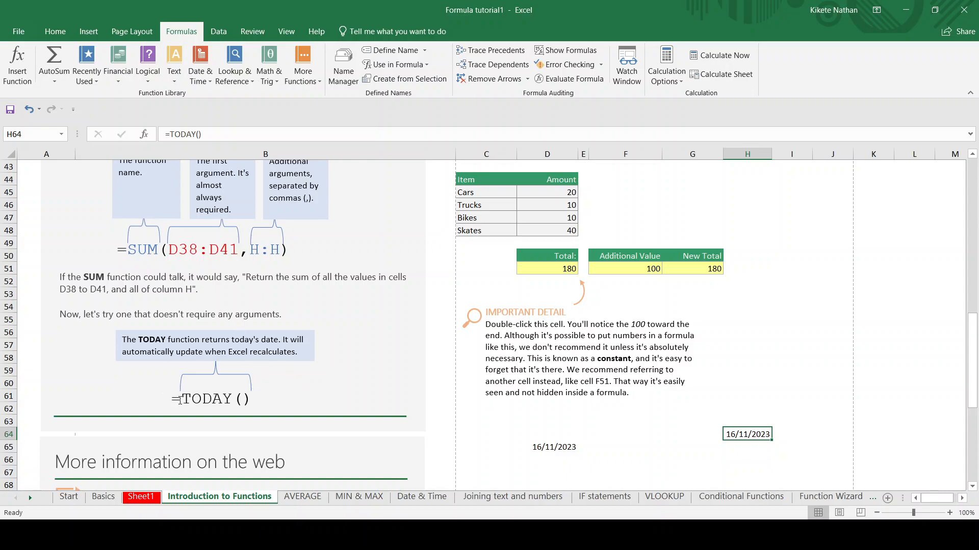
Enter the formula =now() in cell H65, directly below the TODAY formula.
click(742, 449)
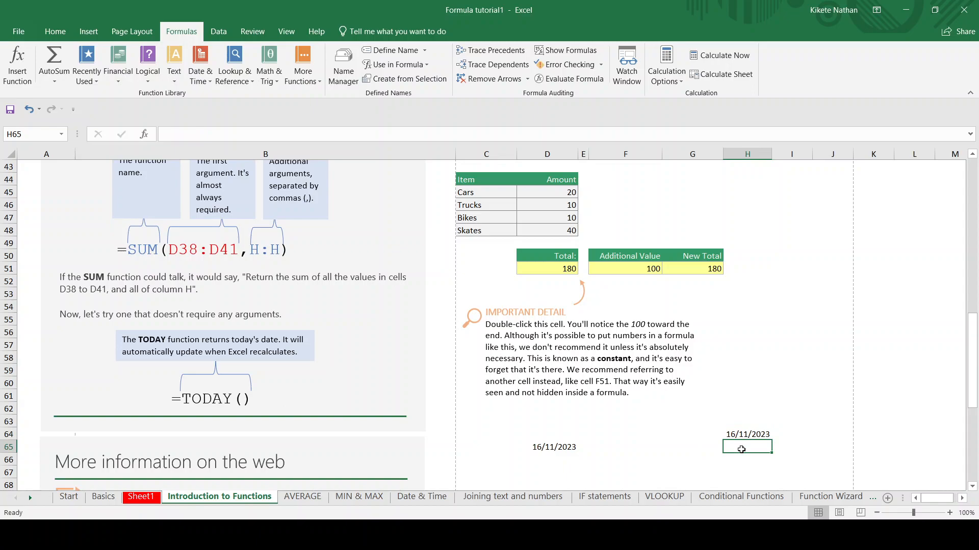
text(=now)
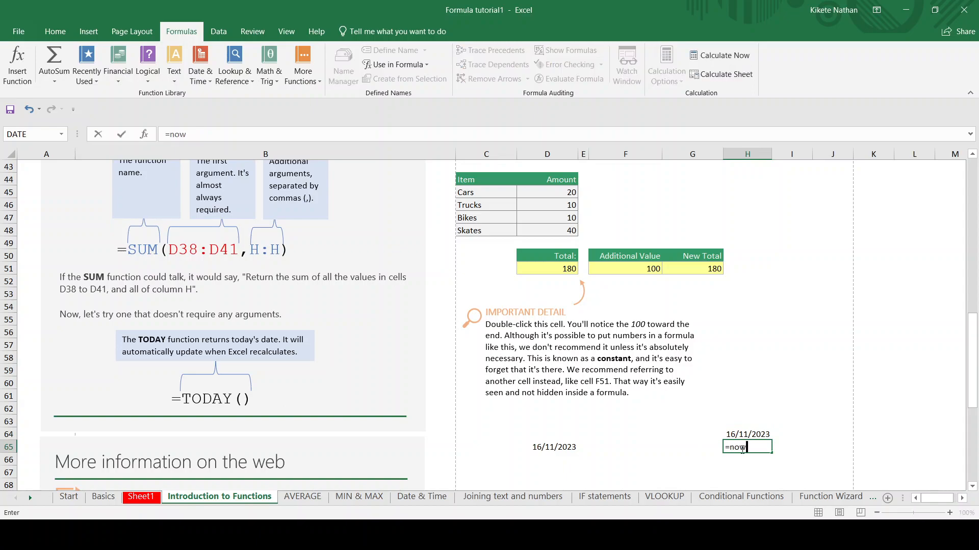
text(()
key(Return)
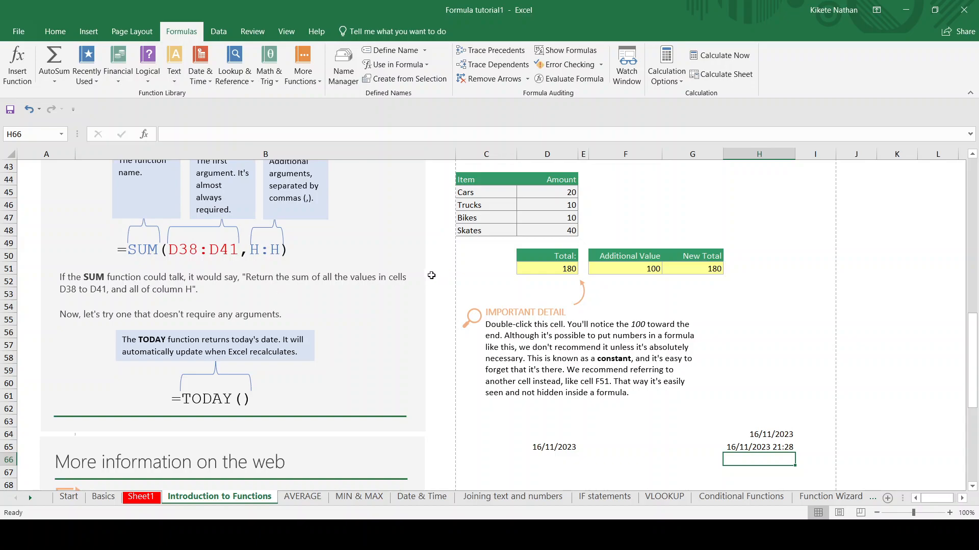
Switch to the AVERAGE sheet, at the exercise about the MEDIAN and MODE functions.
scroll(332, 275, down, 1)
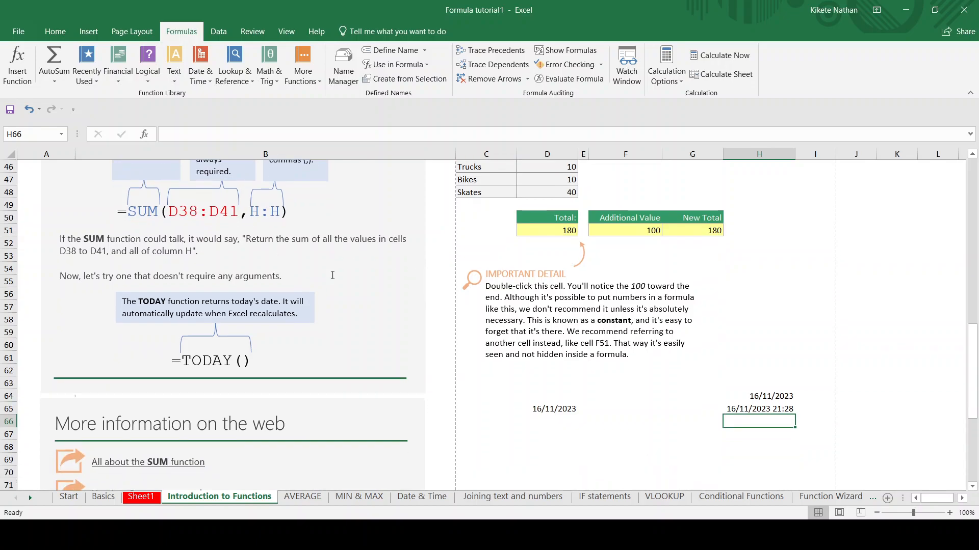
click(308, 493)
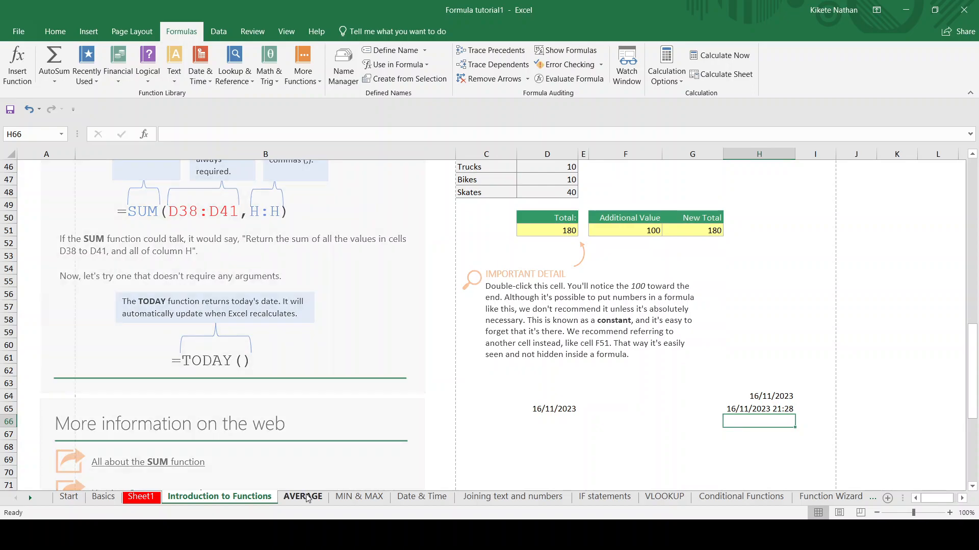
scroll(354, 381, up, 1)
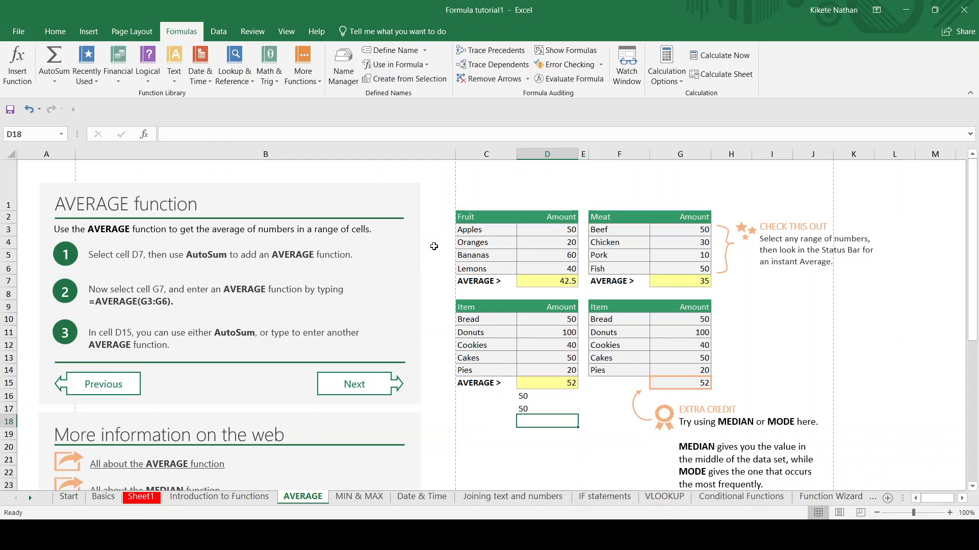
scroll(588, 352, down, 2)
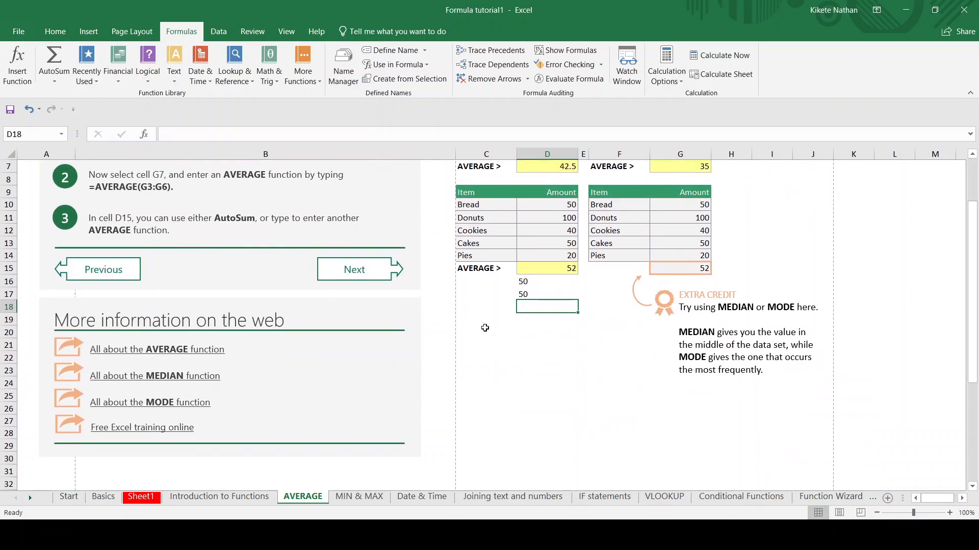
click(486, 356)
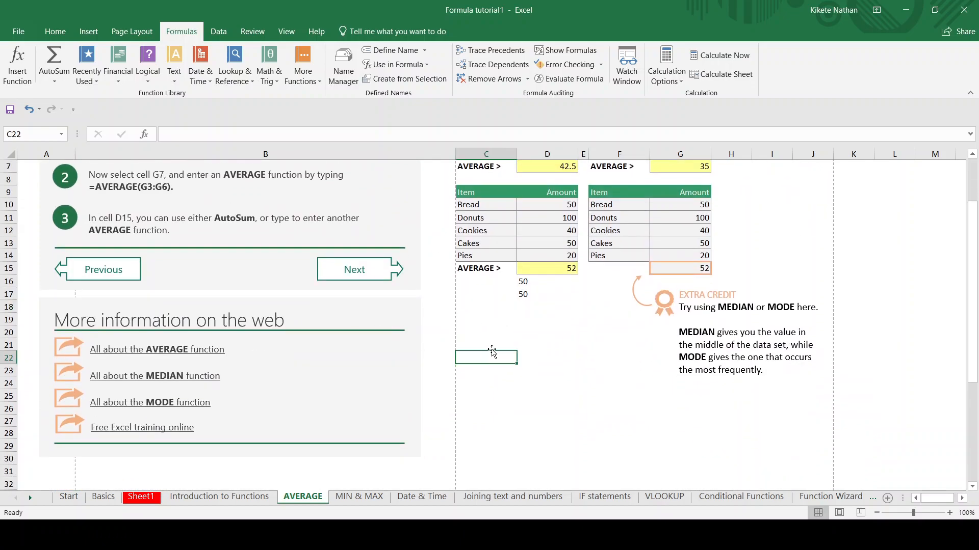
text(median)
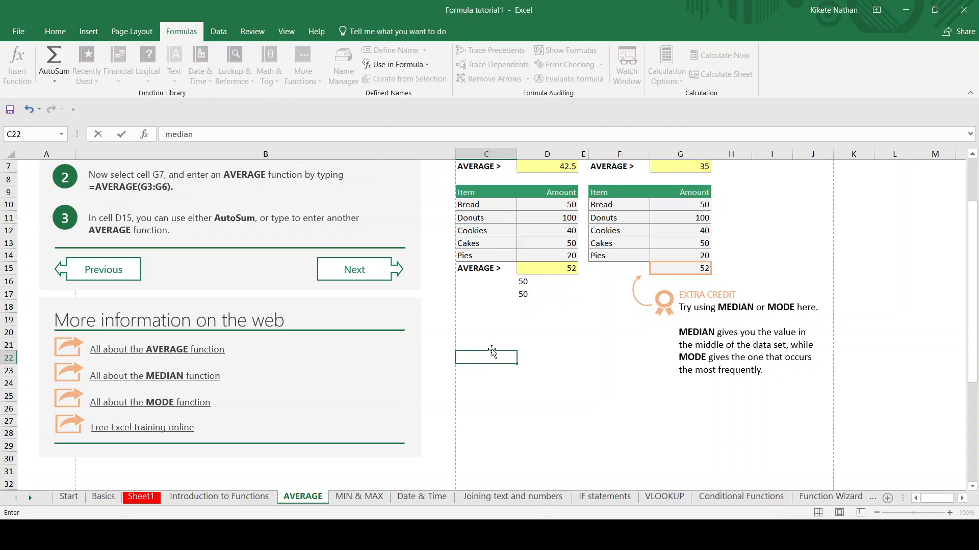
key(Escape)
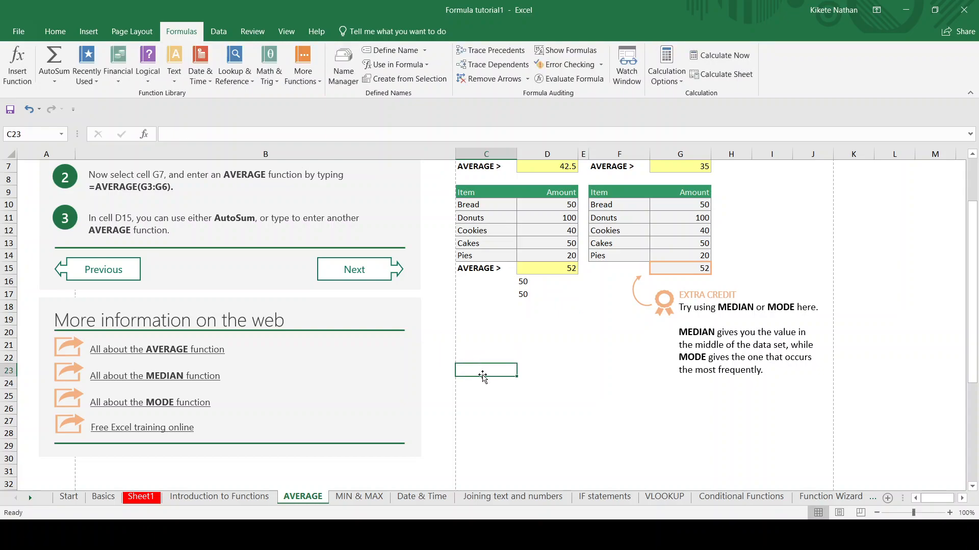
Enter the labels median, mode and average in cells F20, F21 and F22.
drag(591, 335, 597, 325)
text(m)
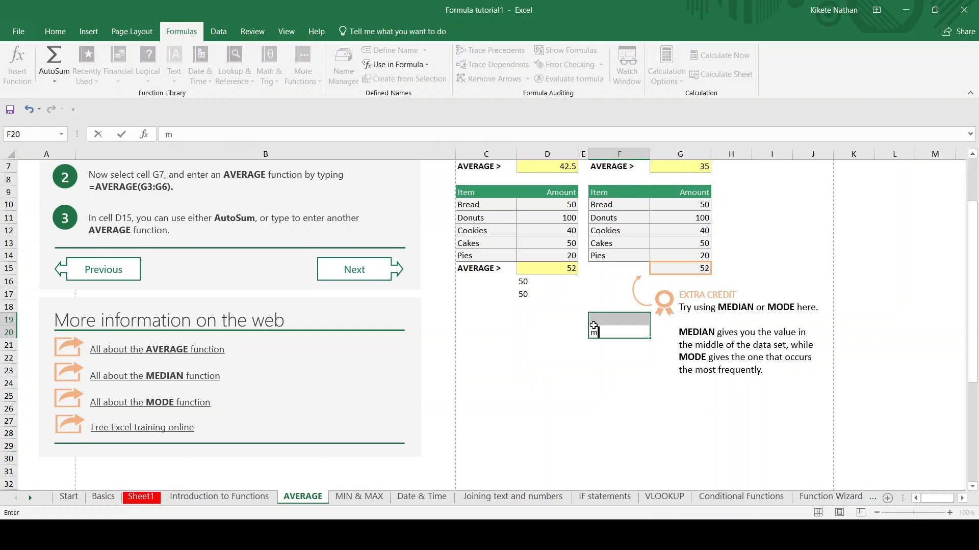
text(edian)
key(Return)
text(mode)
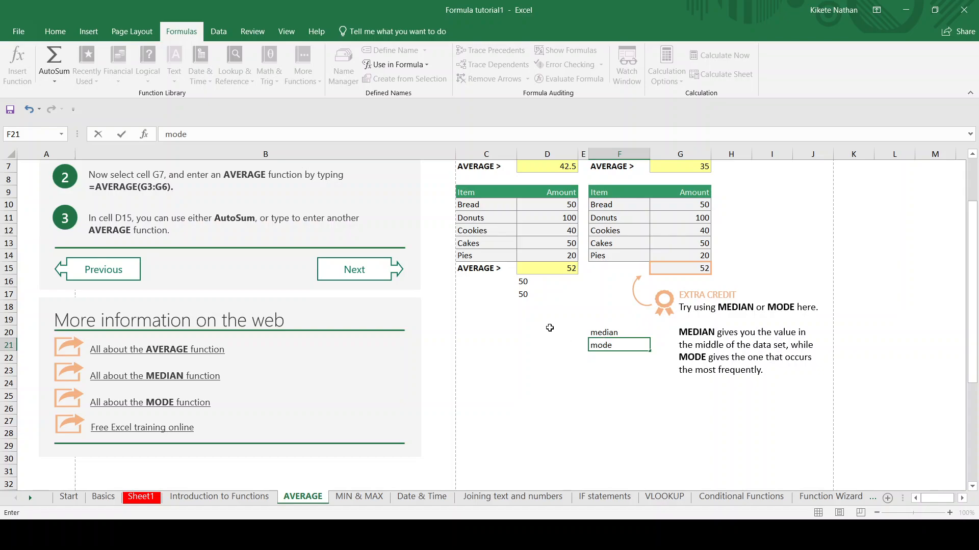
click(597, 358)
text(average)
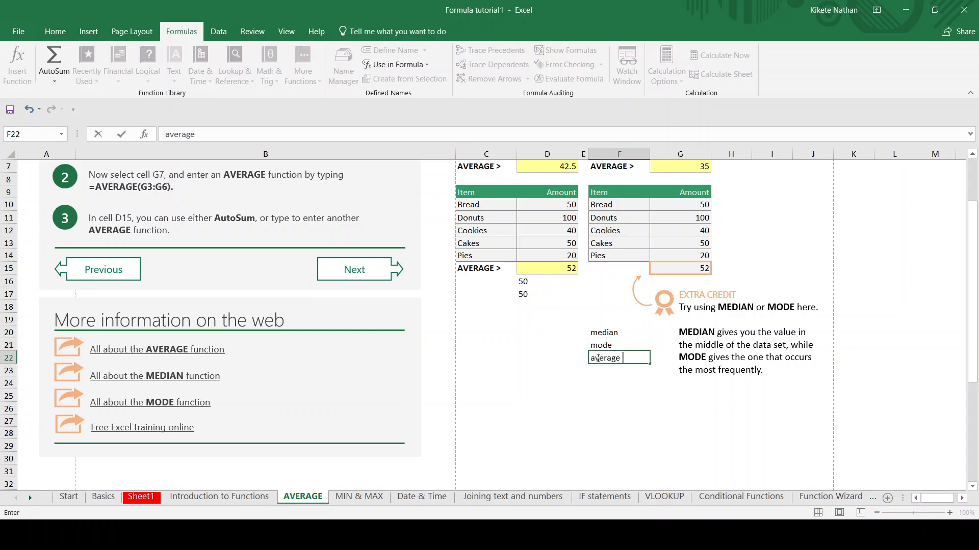
click(631, 392)
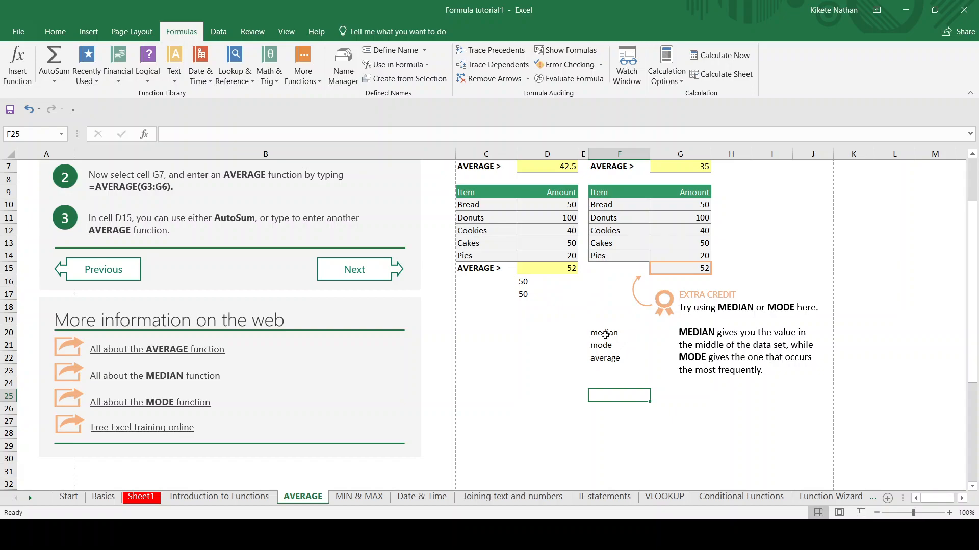
Enter the formula =median(D10:D14) in cell F23 to get the median of the item amounts.
click(613, 373)
double_click(614, 375)
text(=)
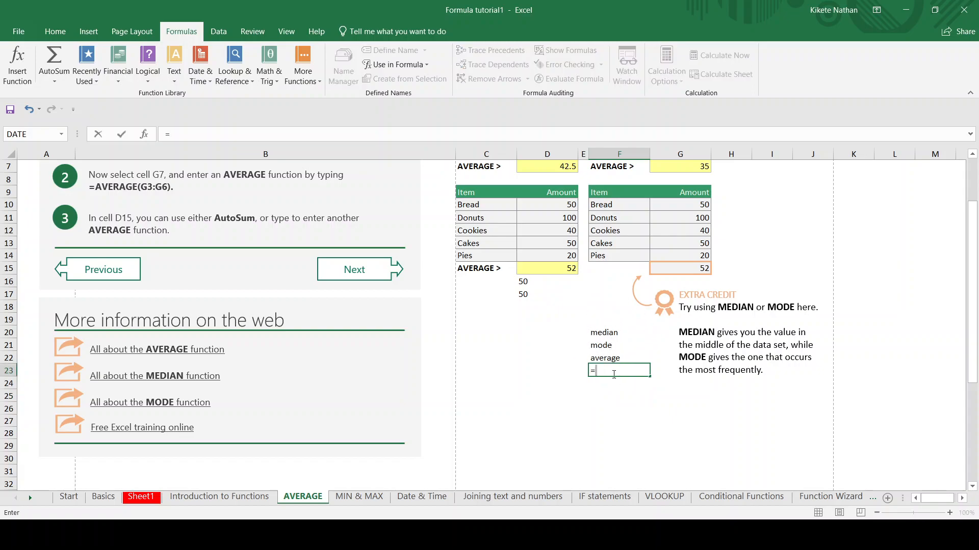
text(median()
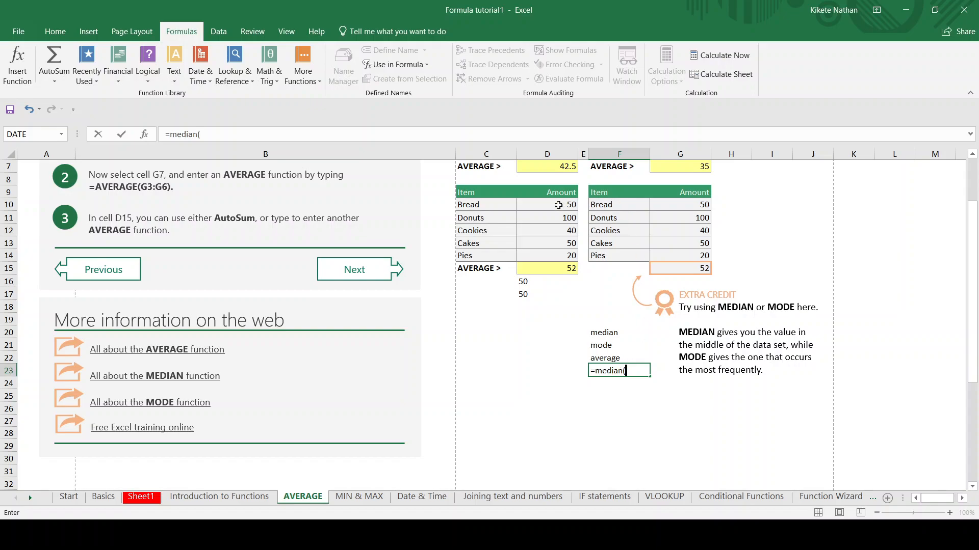
drag(559, 206, 561, 258)
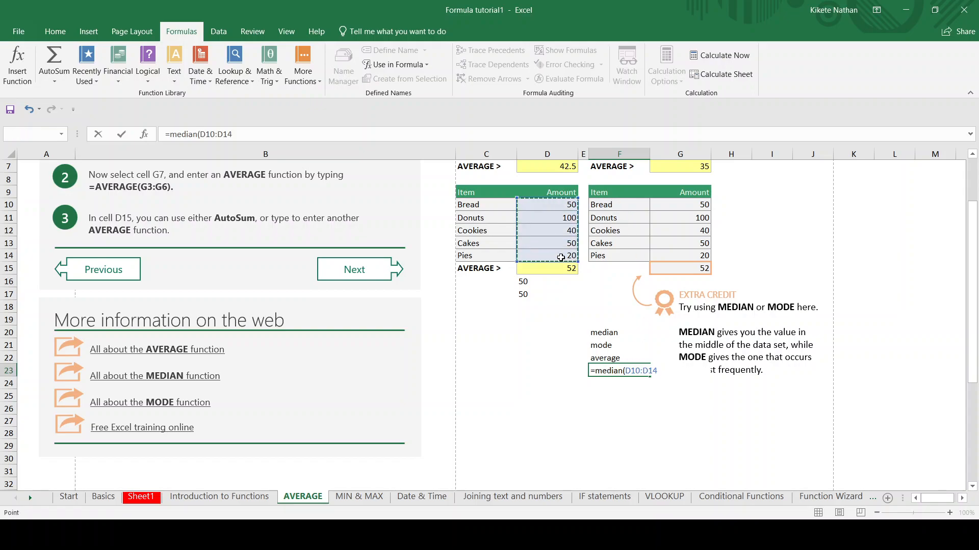
click(676, 323)
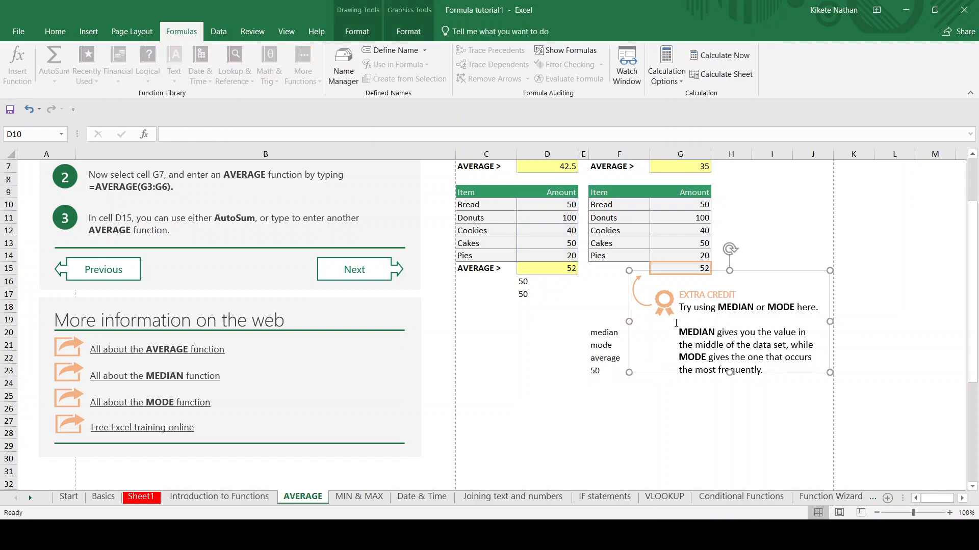
click(612, 372)
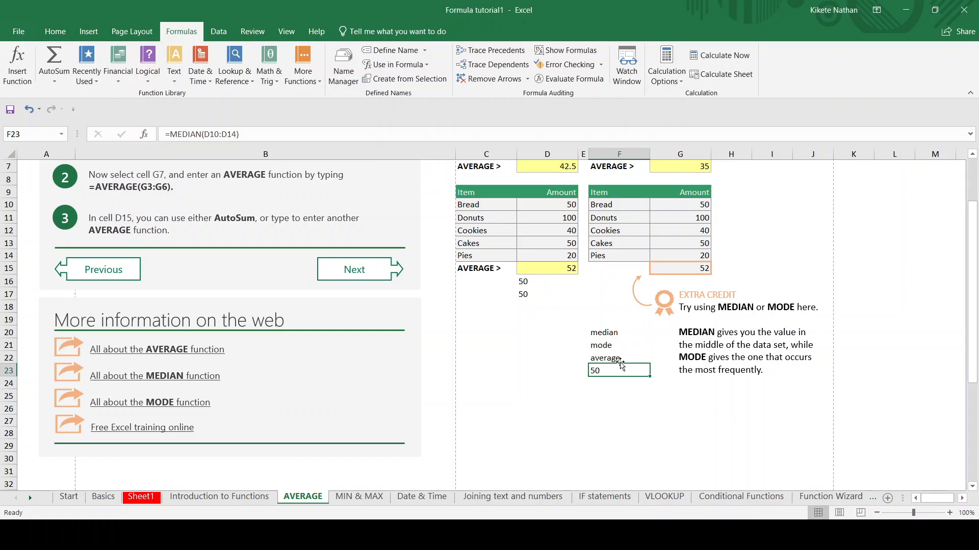
Open the MIN & MAX sheet and look over its instructions and example tables.
click(359, 497)
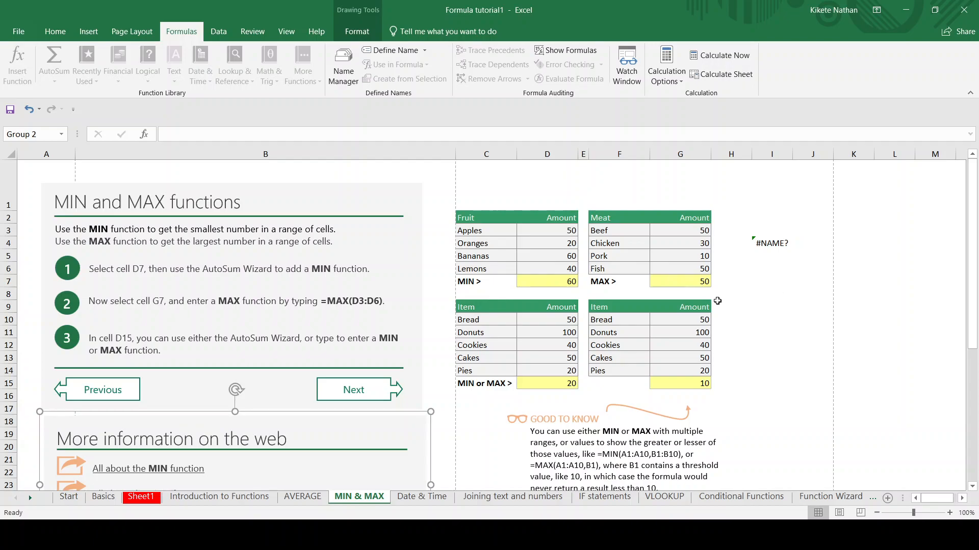
scroll(716, 301, down, 2)
scroll(716, 301, up, 3)
Open the Date & Time sheet and read through its date functions, time functions and static date sections.
click(424, 498)
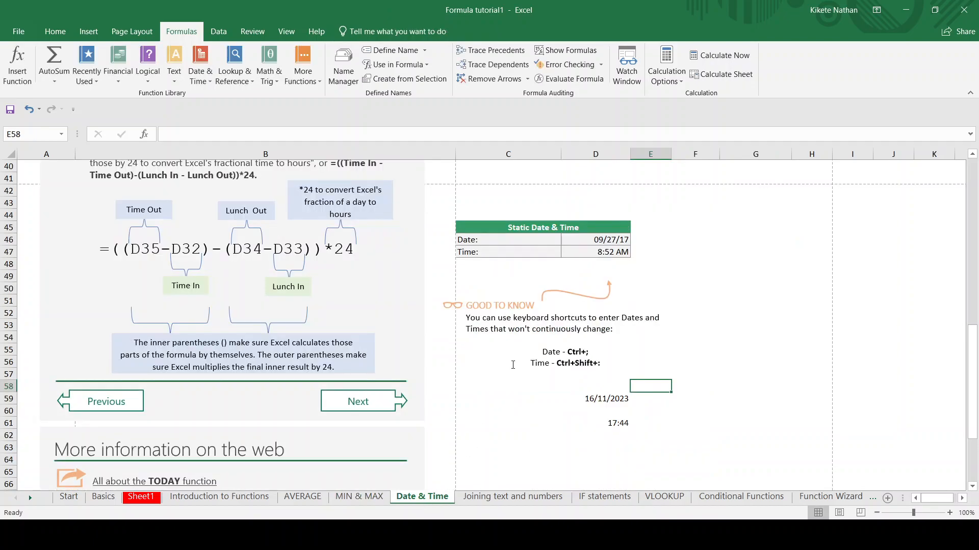
scroll(434, 279, up, 6)
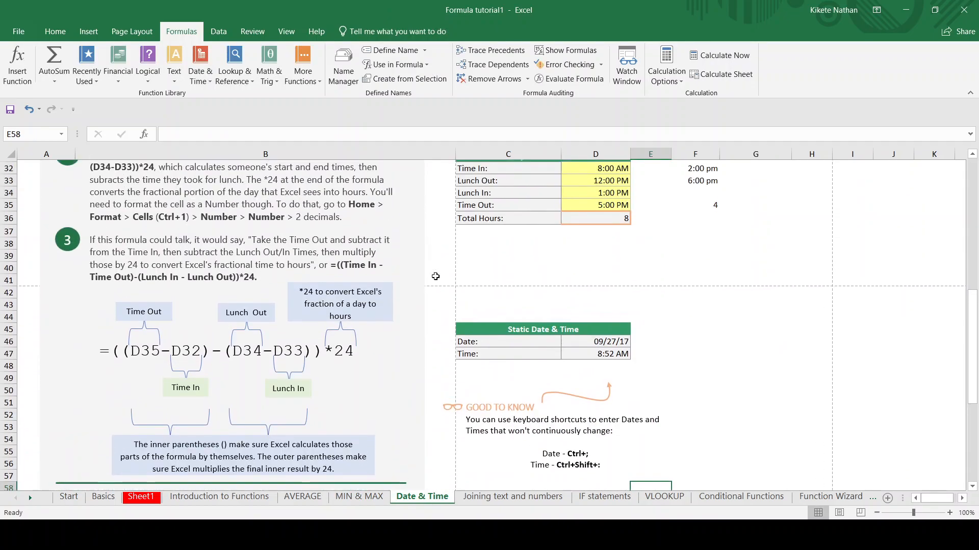
scroll(433, 279, up, 1)
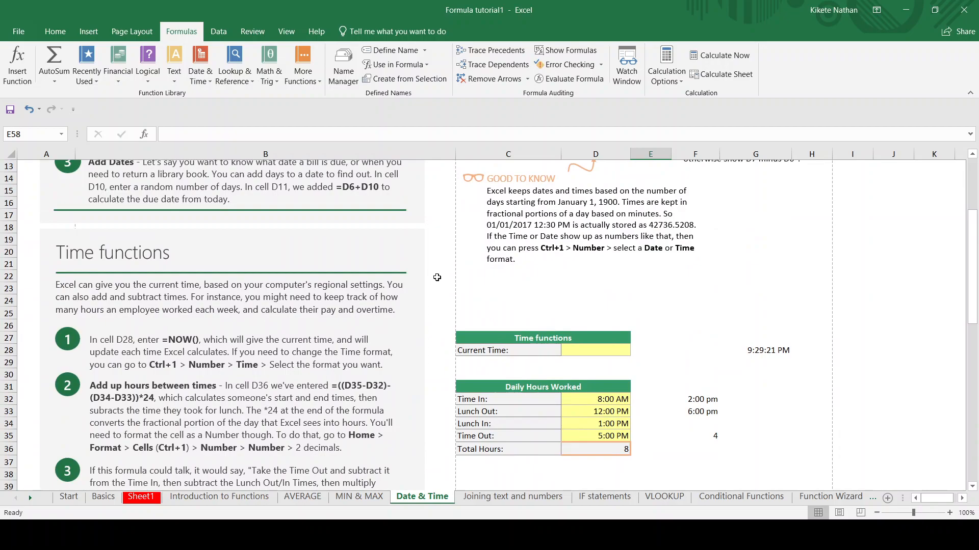
scroll(436, 281, up, 3)
scroll(437, 281, up, 2)
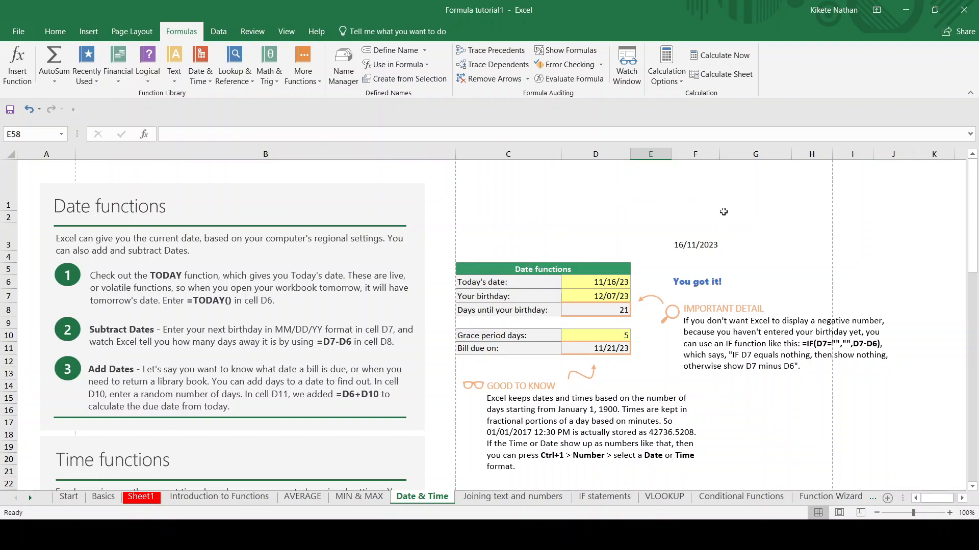
scroll(514, 294, down, 2)
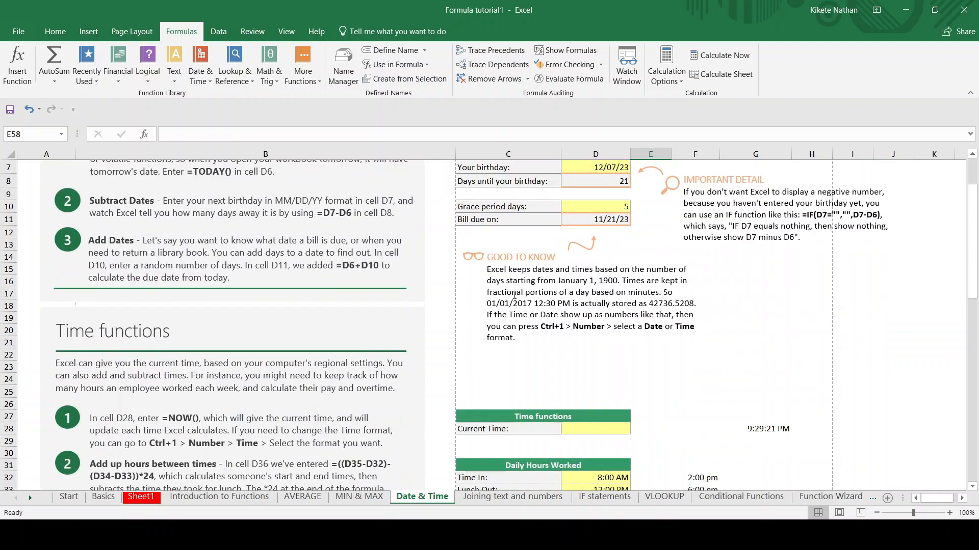
scroll(515, 284, down, 2)
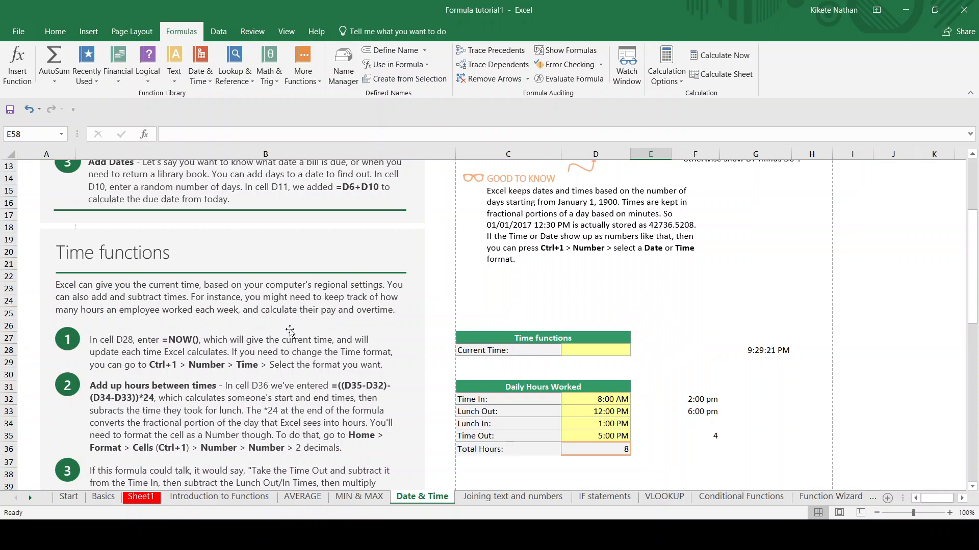
scroll(429, 348, down, 1)
scroll(429, 348, down, 4)
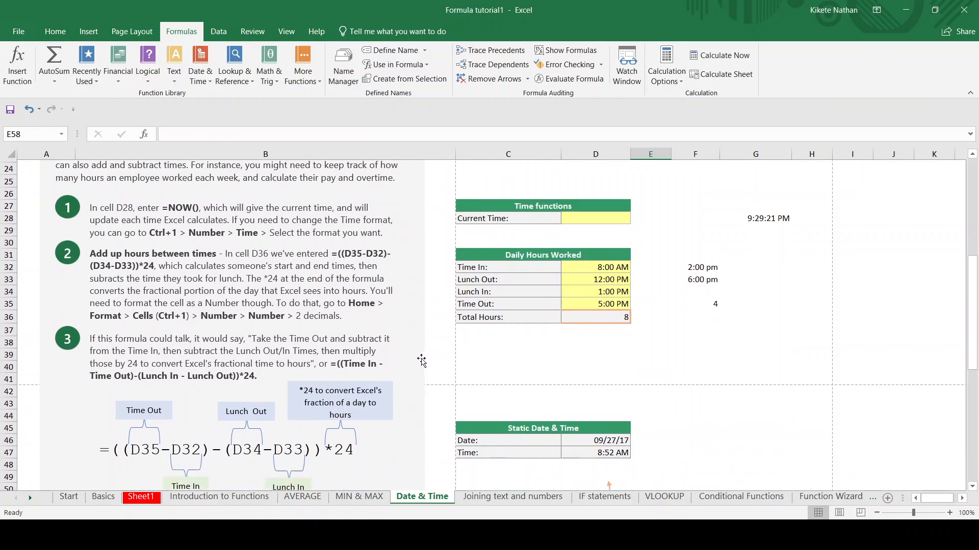
scroll(131, 398, down, 5)
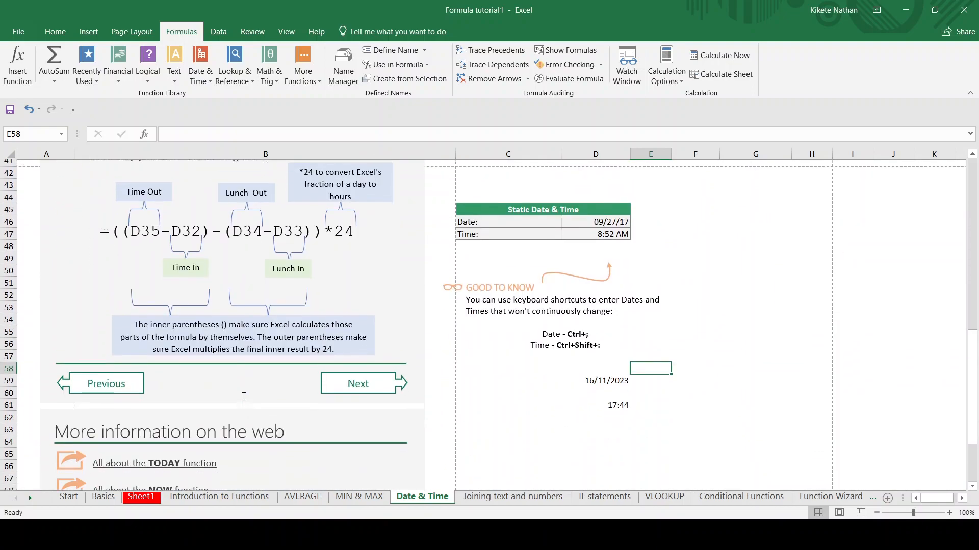
scroll(366, 267, down, 3)
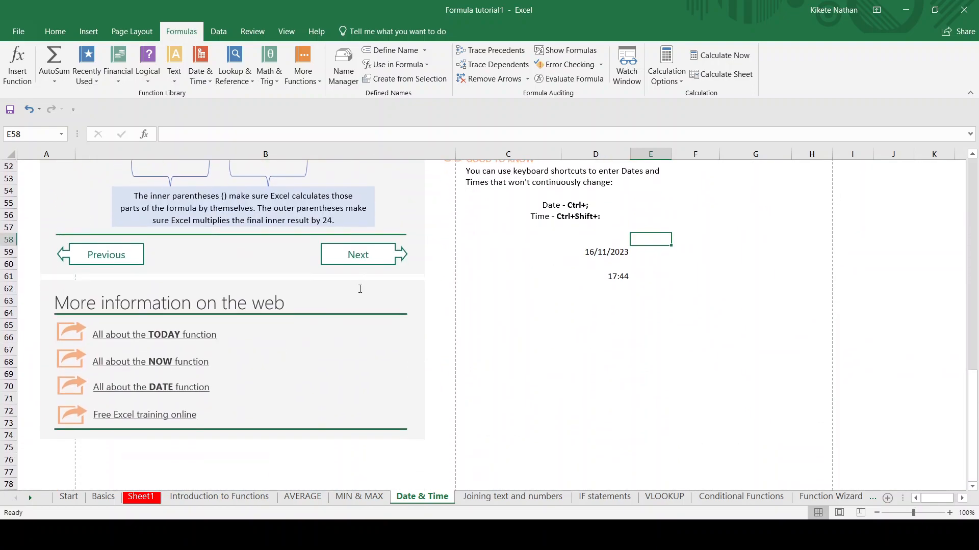
Try to enter the formula =date() without arguments in cell D66.
click(586, 334)
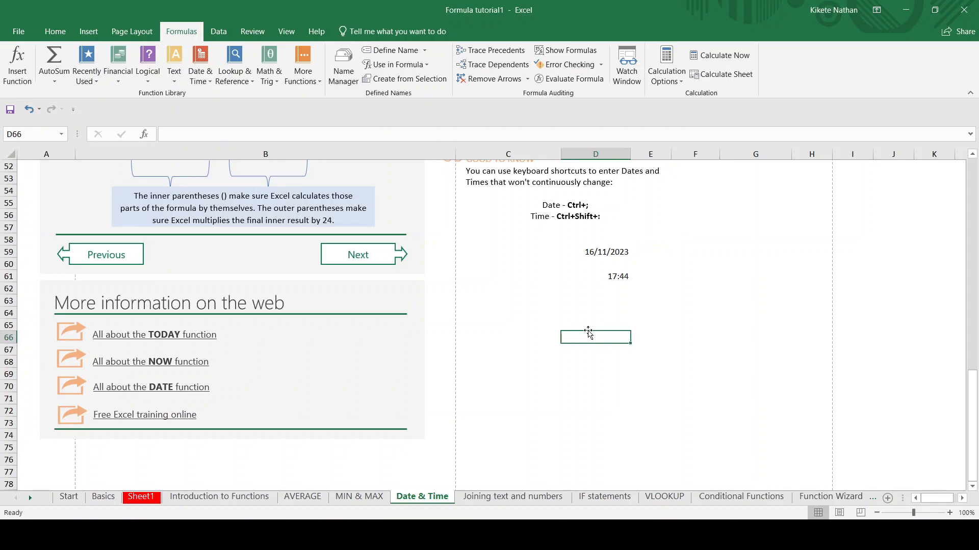
text(=date)
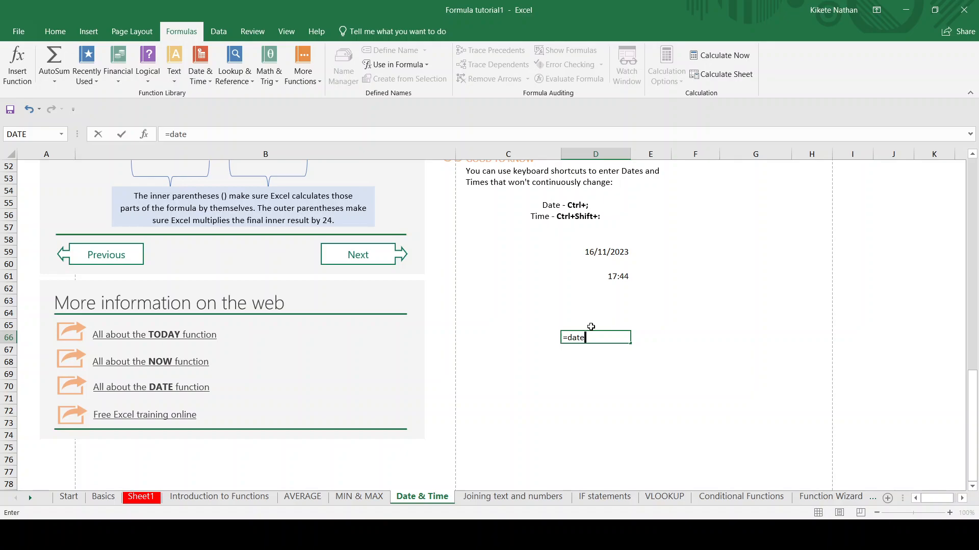
text(())
key(Return)
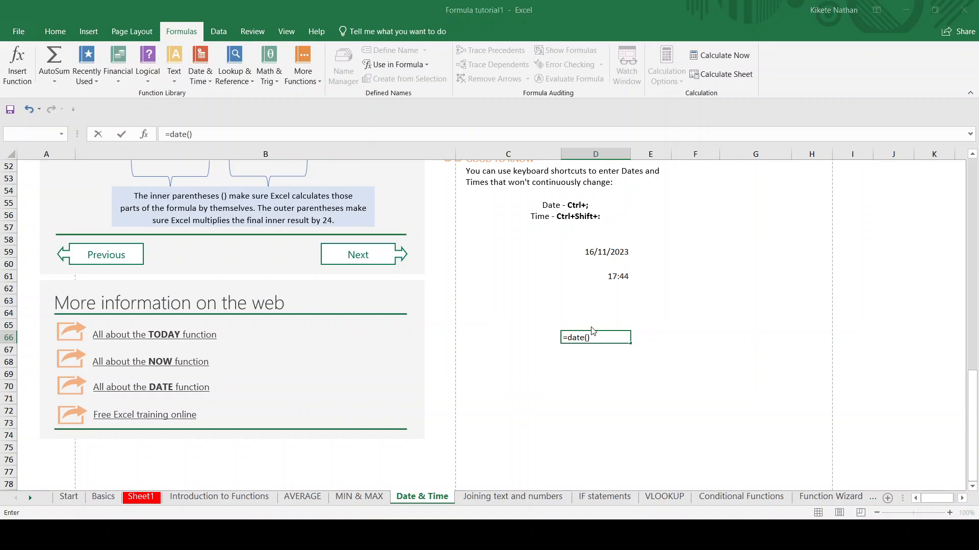
key(Return)
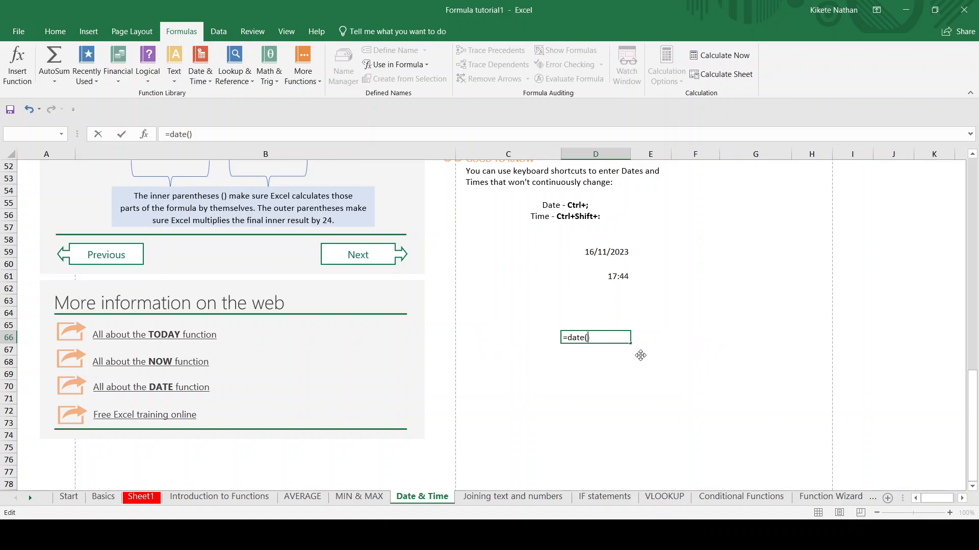
Add the arguments year, month, day to the DATE formula in cell D66.
text(year, month)
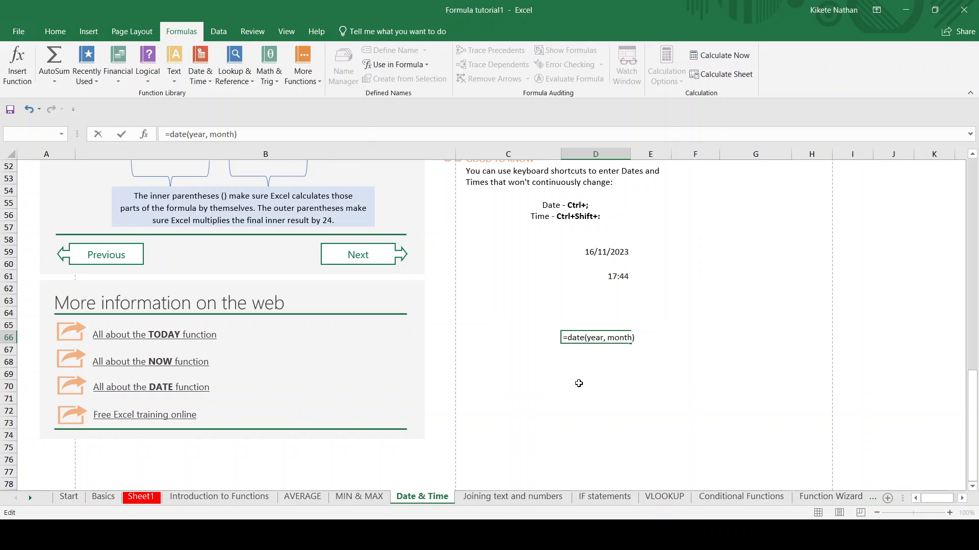
text(, day)
key(Return)
click(603, 337)
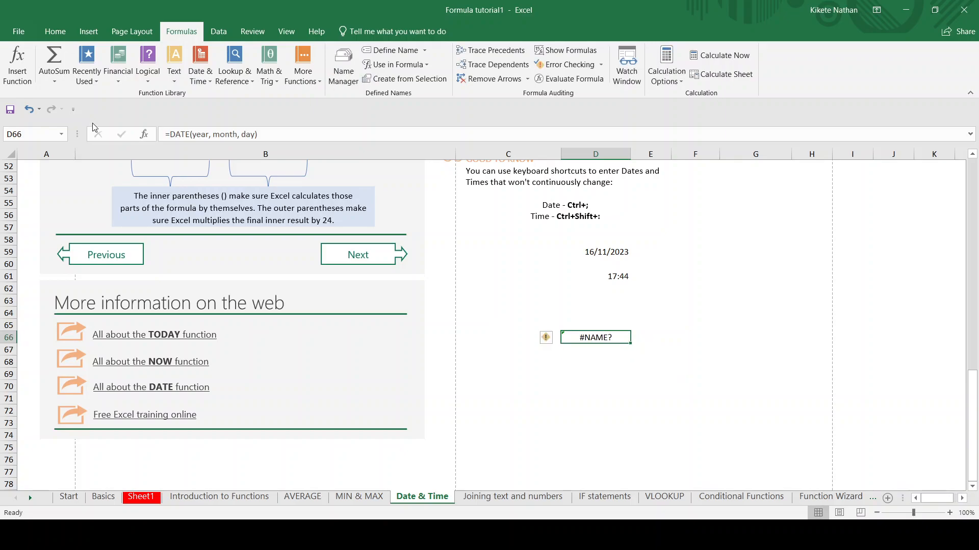
Clear the DATE formula from cell D66, leaving the cell empty.
drag(272, 133, 122, 123)
key(BackSpace)
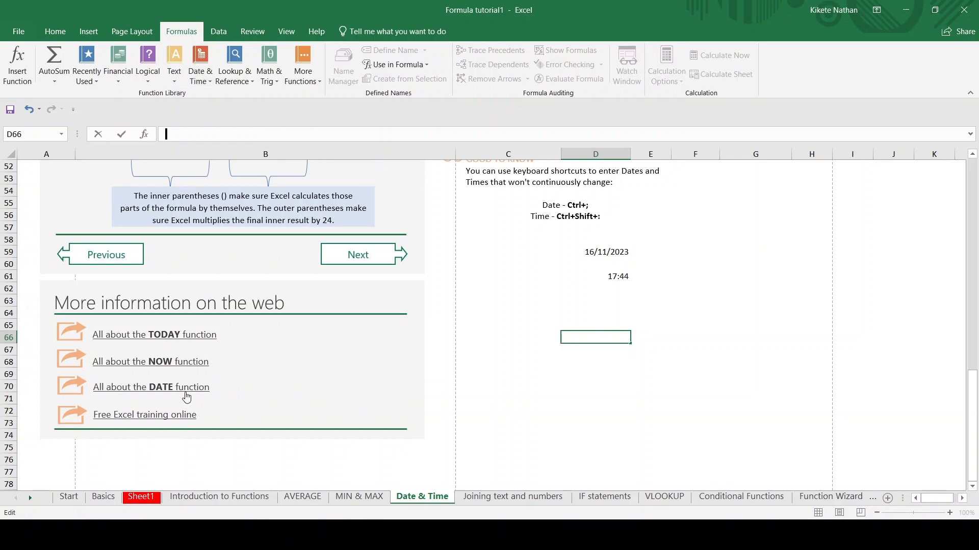
click(720, 350)
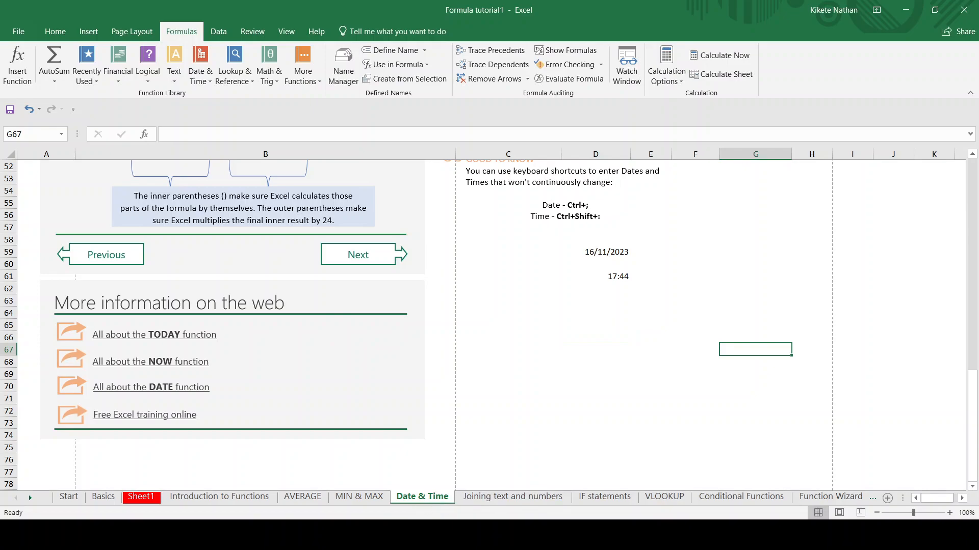
Open the Joining text and numbers sheet and look at the first and last name cells in row 5.
scroll(568, 410, up, 8)
scroll(568, 409, up, 6)
scroll(540, 407, down, 6)
scroll(540, 407, down, 5)
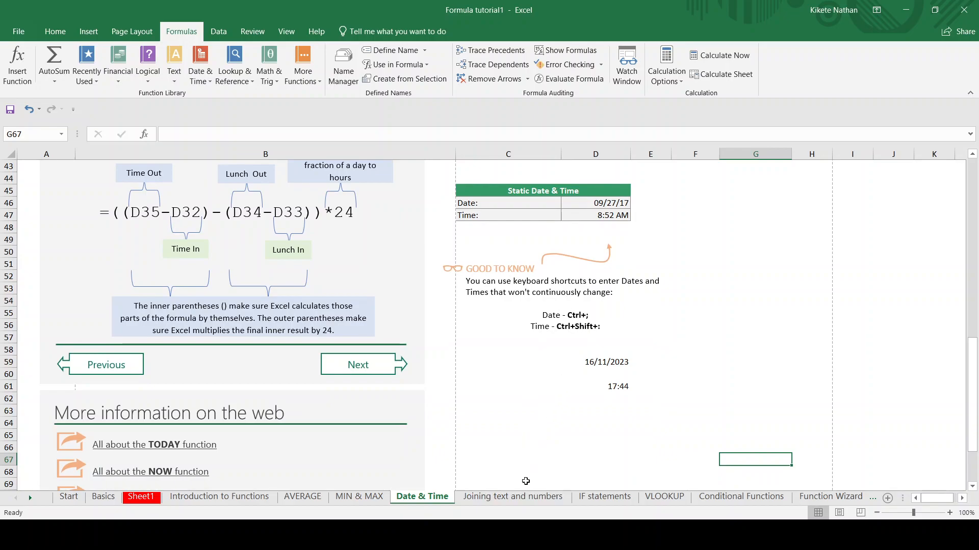
click(520, 501)
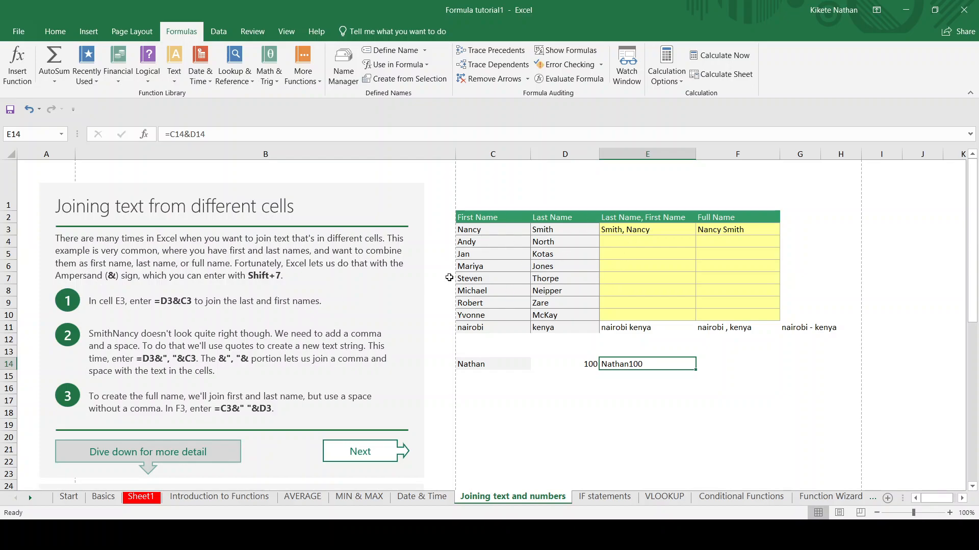
click(485, 255)
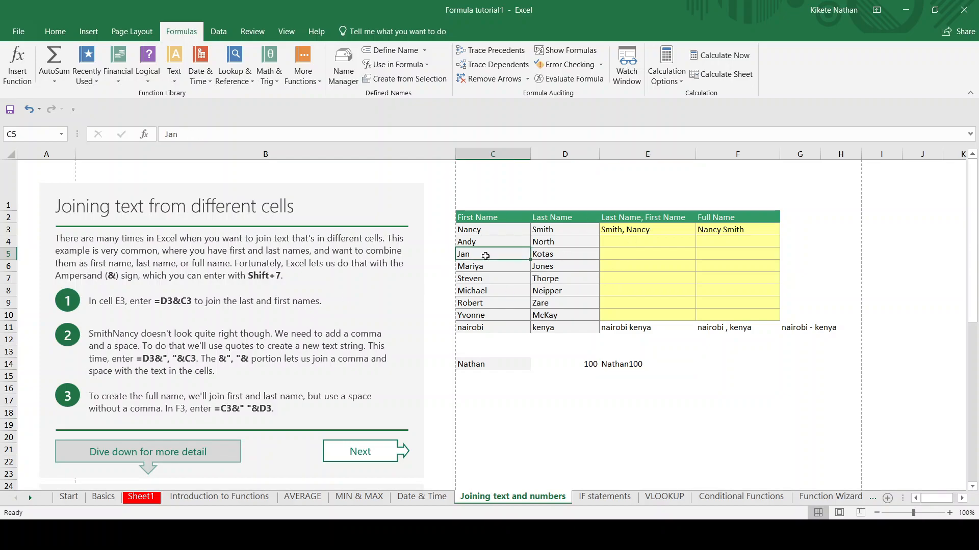
click(559, 256)
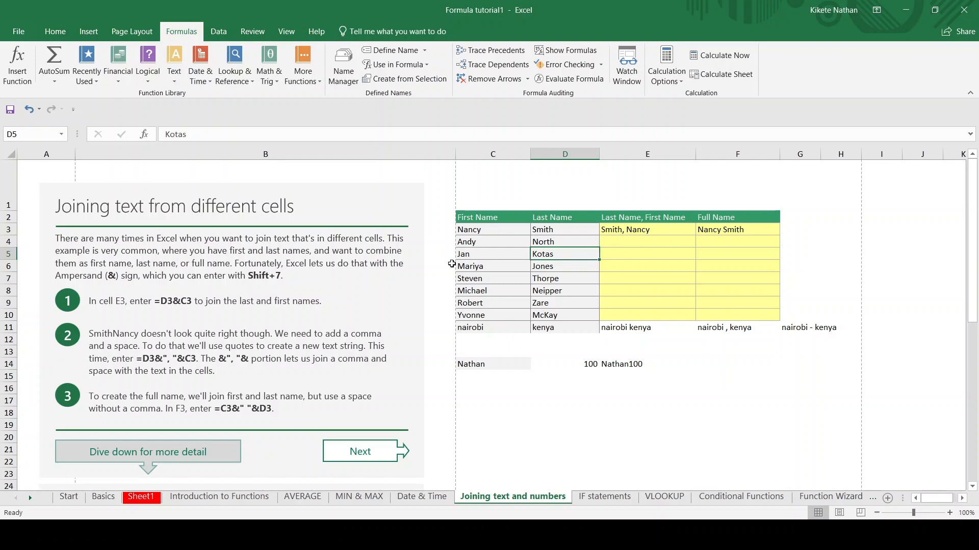
click(487, 257)
click(544, 256)
Enter =C5&D5 in cell E5 to join the first and last names without a separator.
click(660, 259)
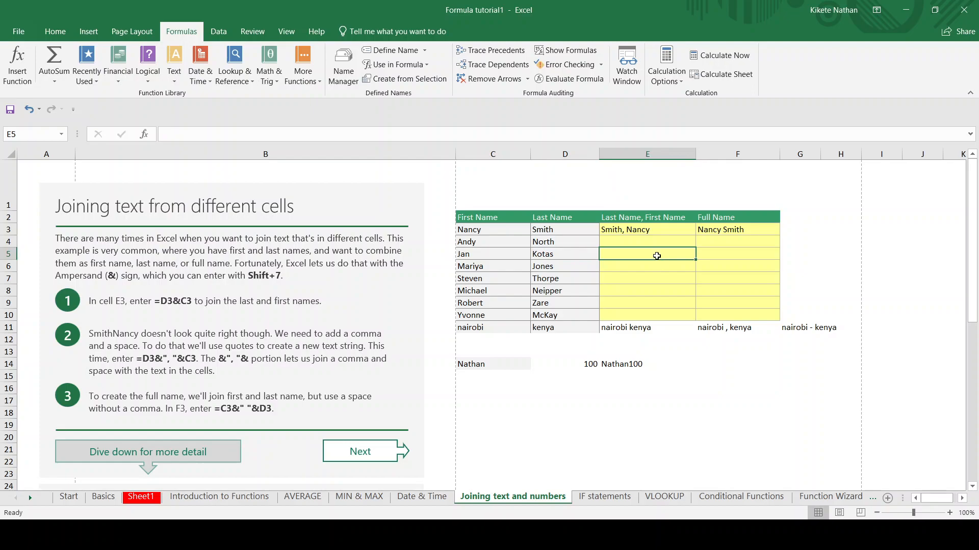
text(=)
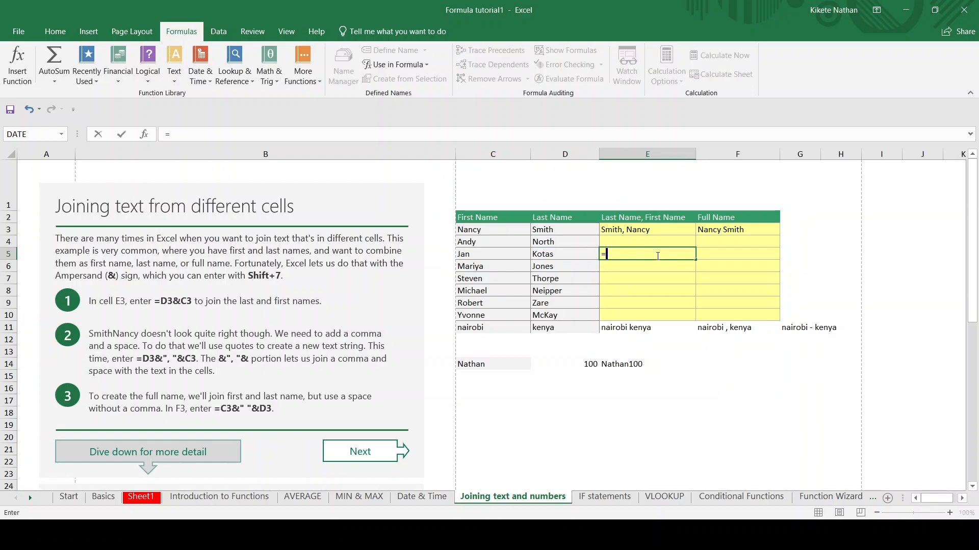
click(484, 255)
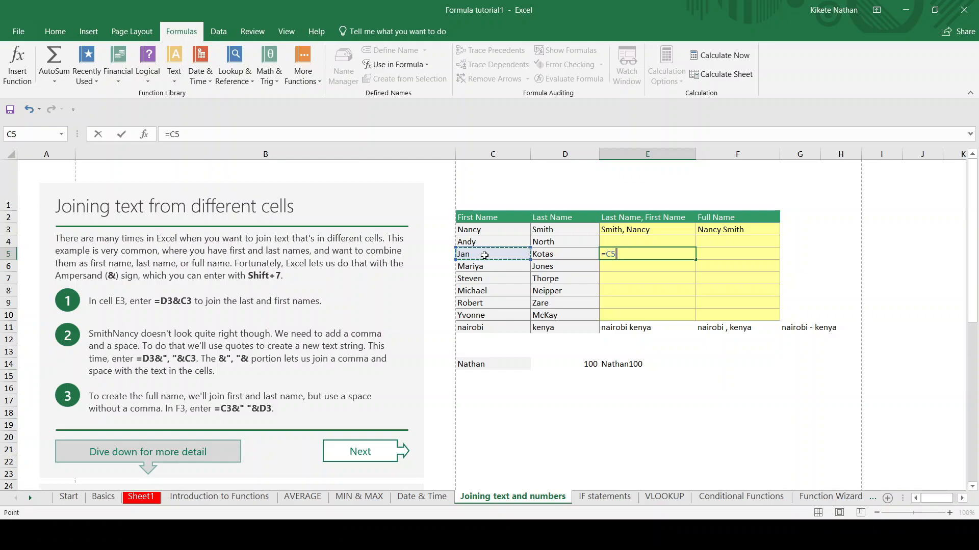
text(&)
click(545, 259)
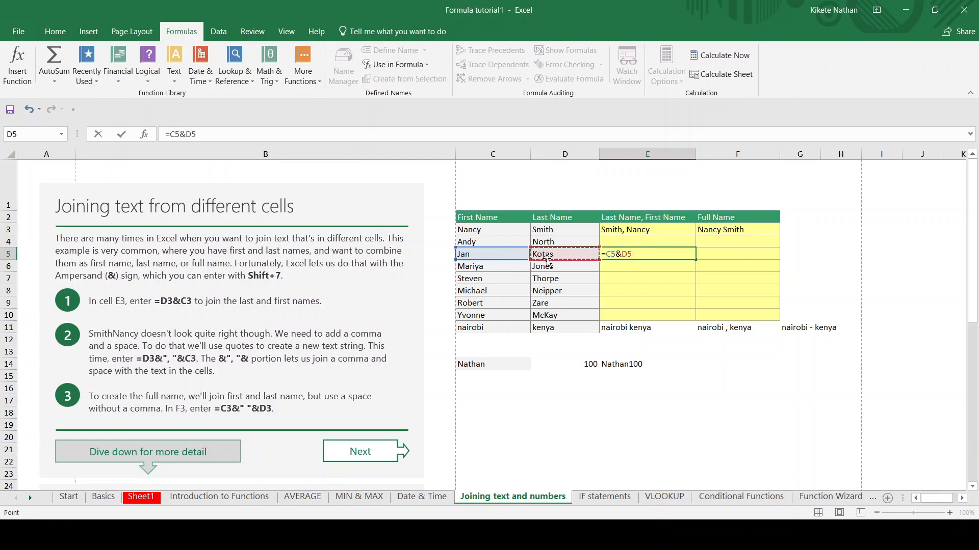
key(Return)
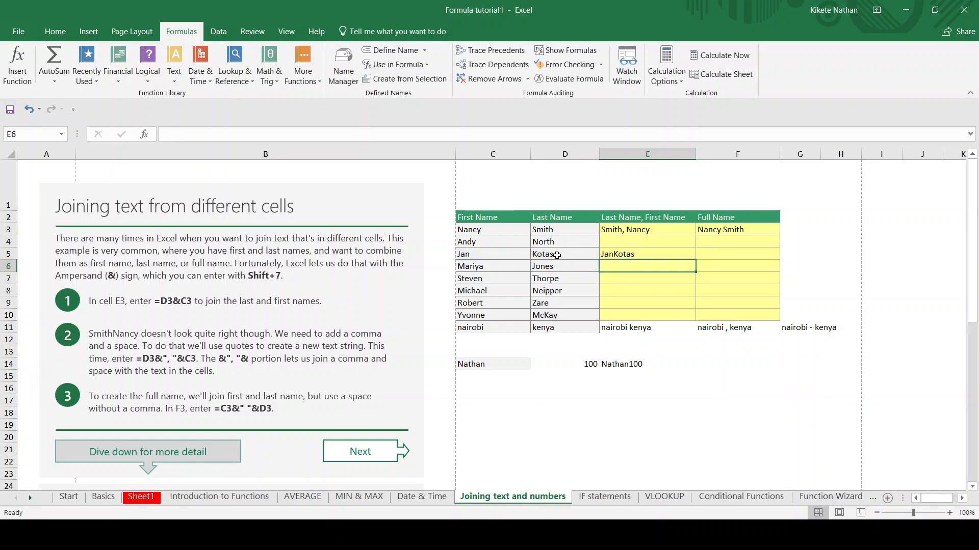
click(666, 255)
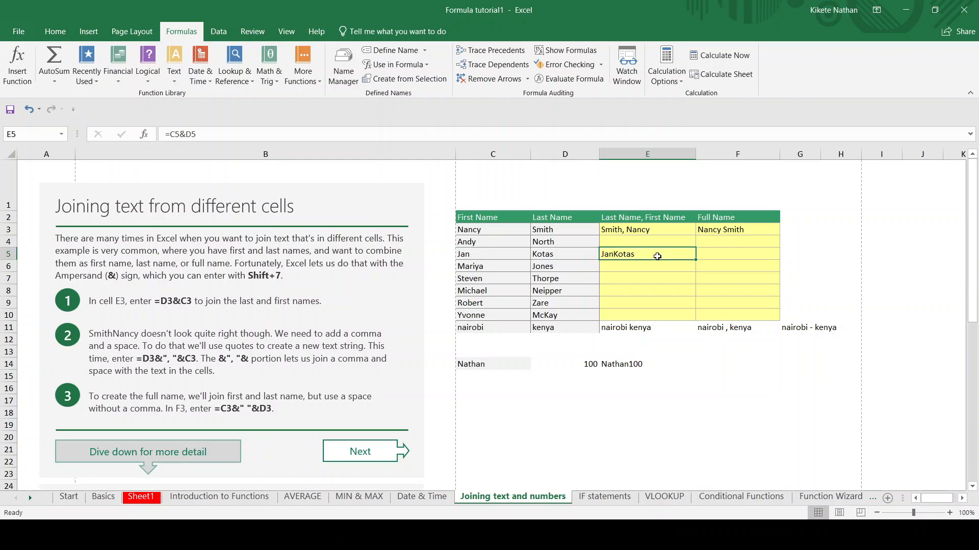
Enter =C5&", "&D5 in cell F5 to join the first and last names with a comma and a space.
click(719, 259)
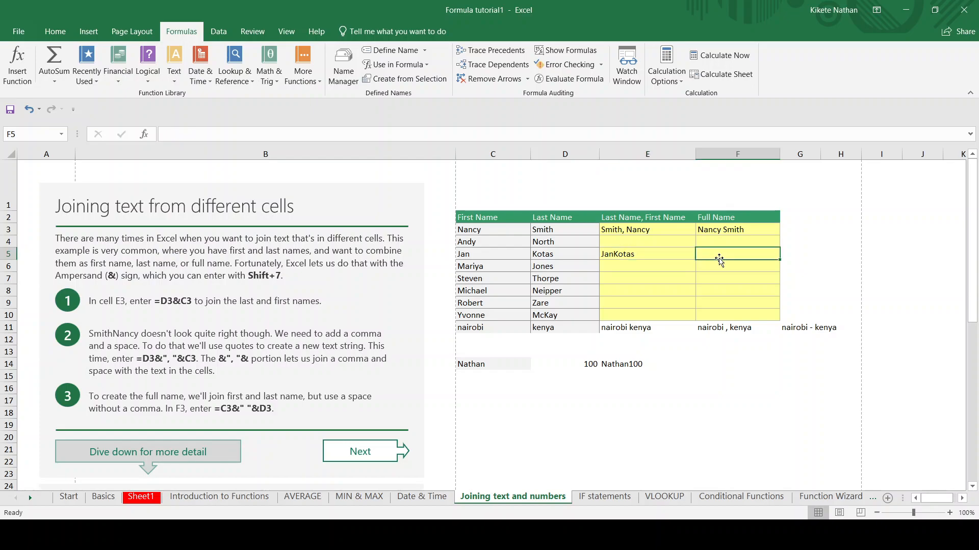
text(=)
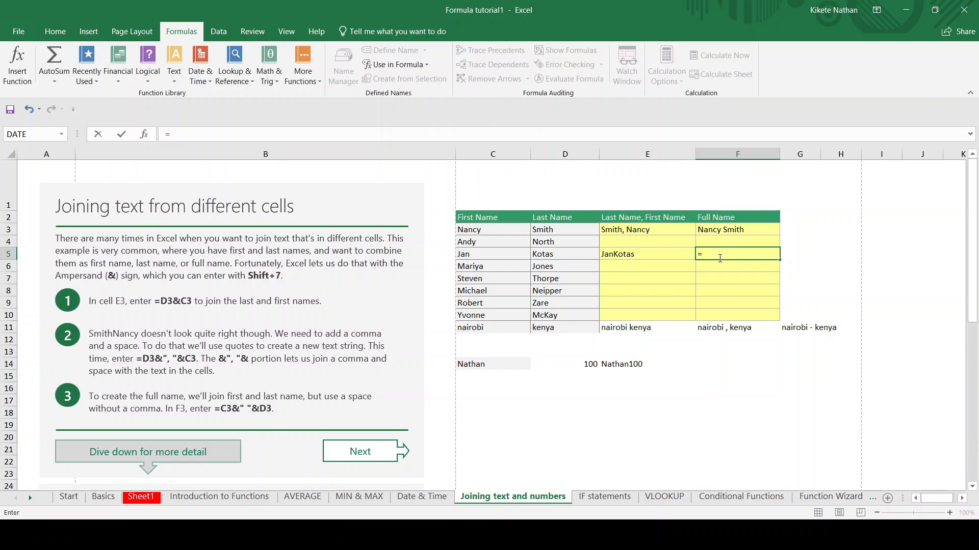
click(482, 258)
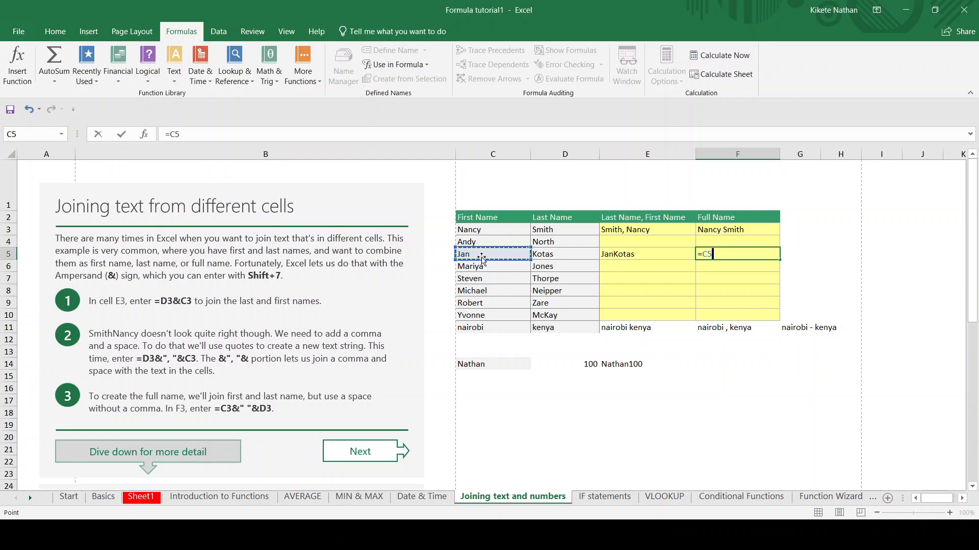
text(&",)
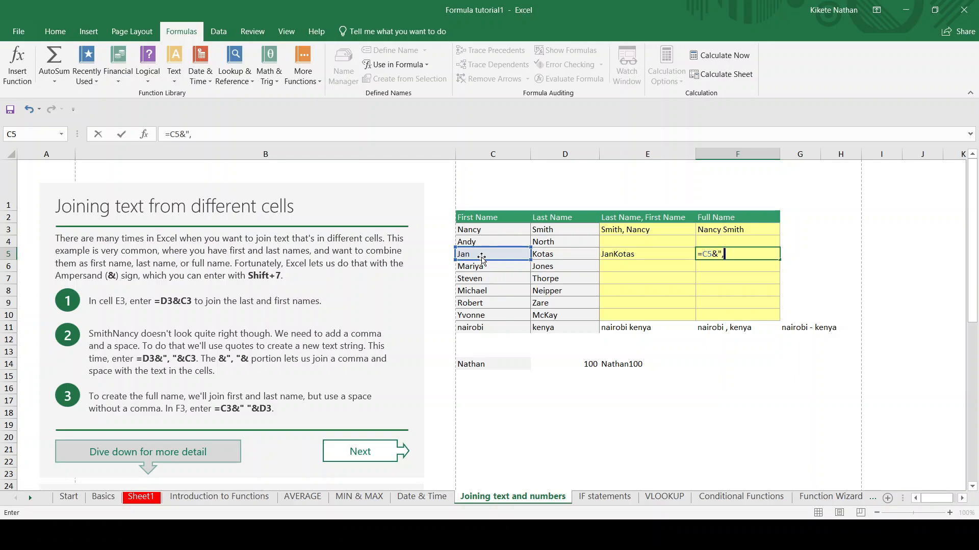
text("&)
click(557, 253)
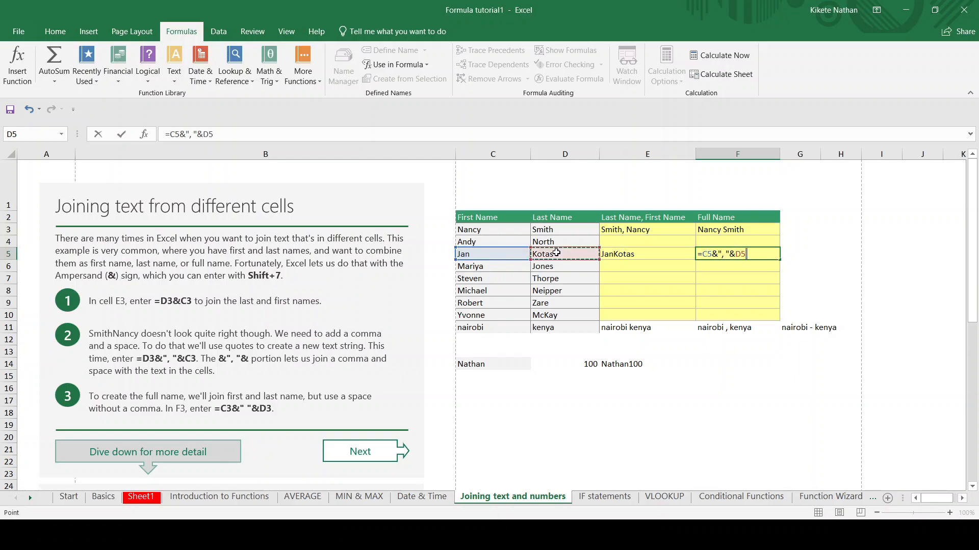
key(Return)
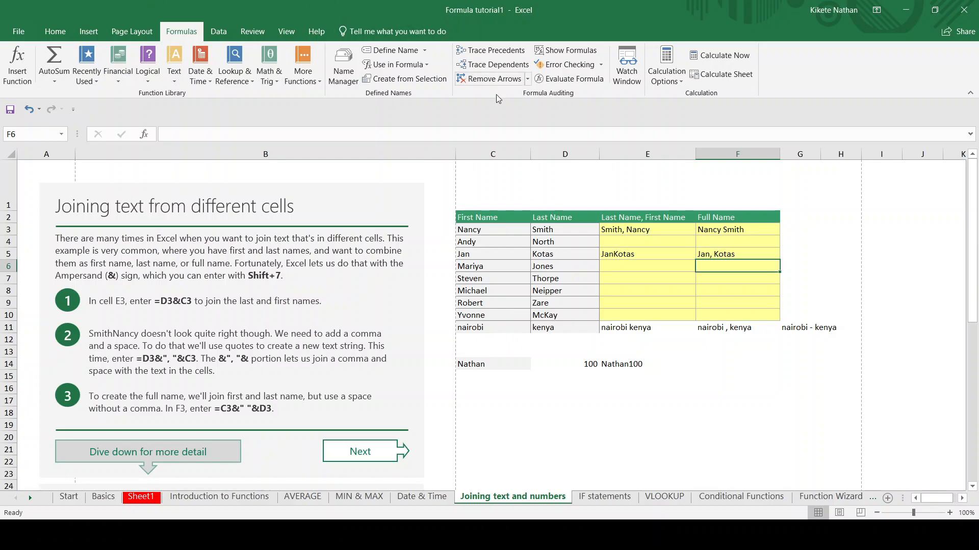
click(742, 253)
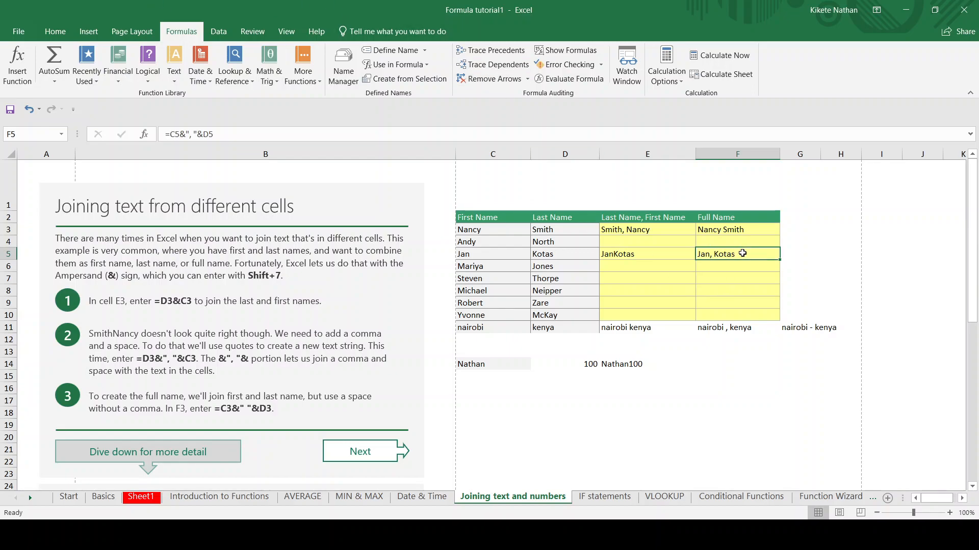
Enter =C5&" "&D5 in cell G5 to join the first and last names with only a space.
click(792, 255)
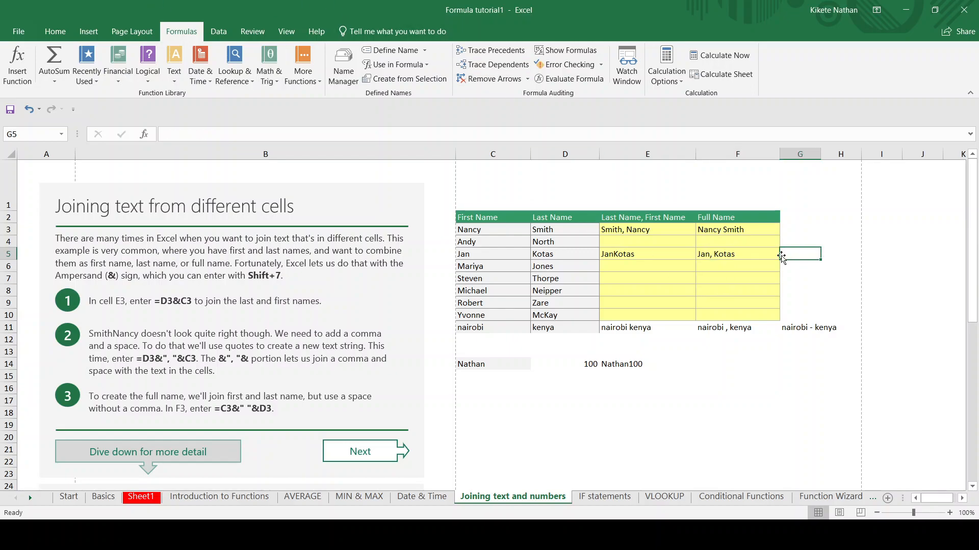
text(=)
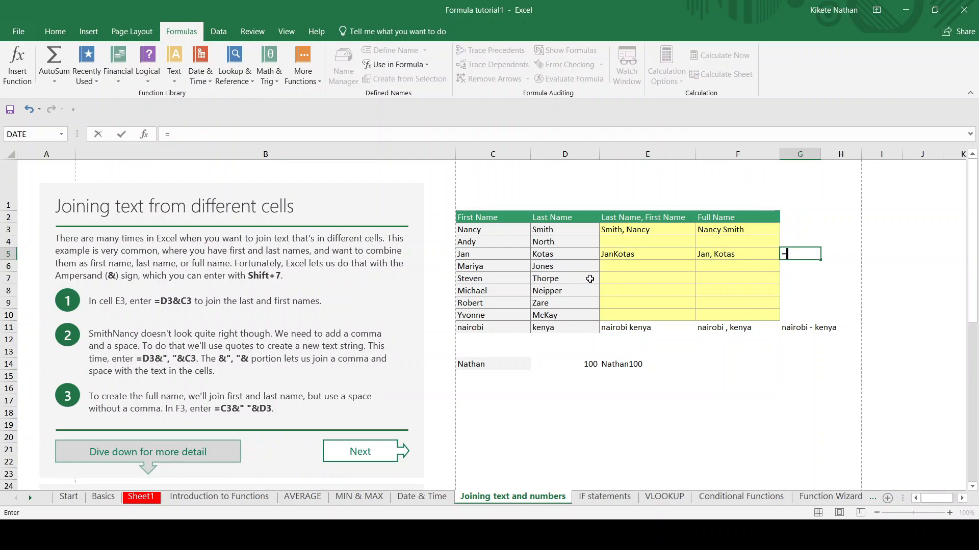
click(519, 252)
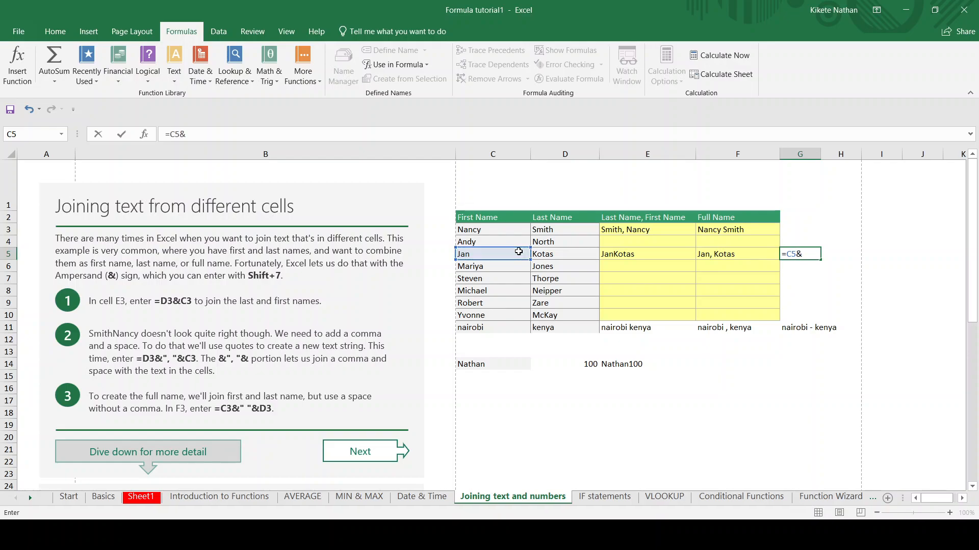
text(" "&)
click(551, 262)
click(567, 254)
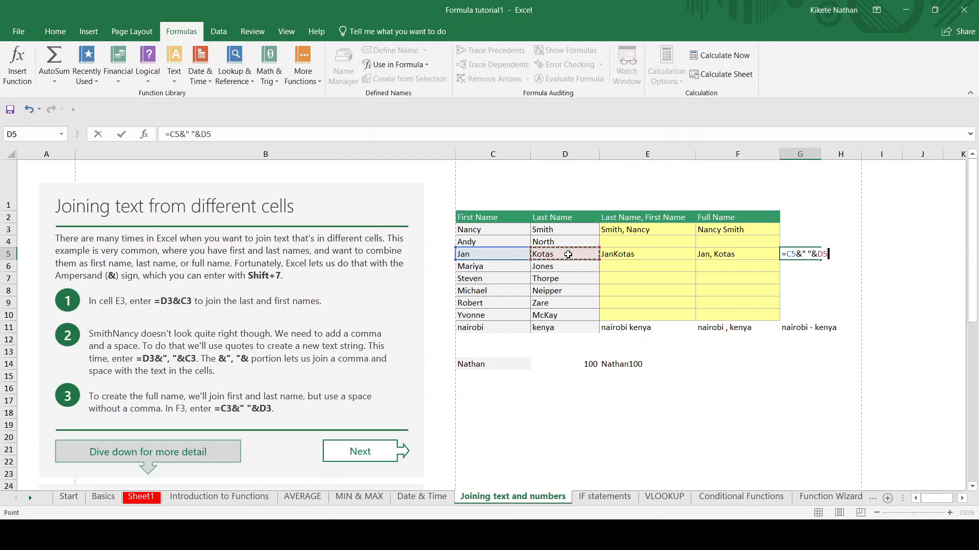
key(Return)
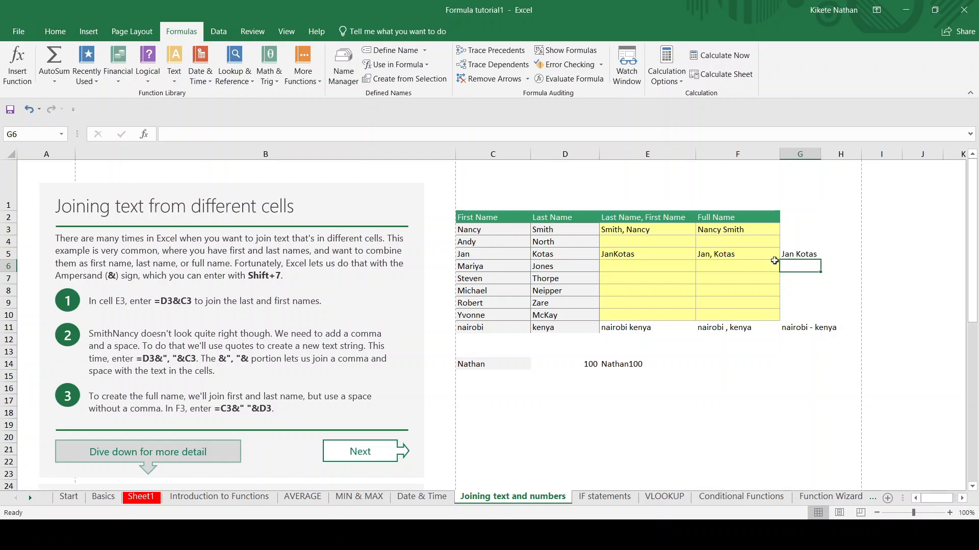
Join the text of C3 and D11 with a space in cell F8, and check the two source cells.
click(719, 292)
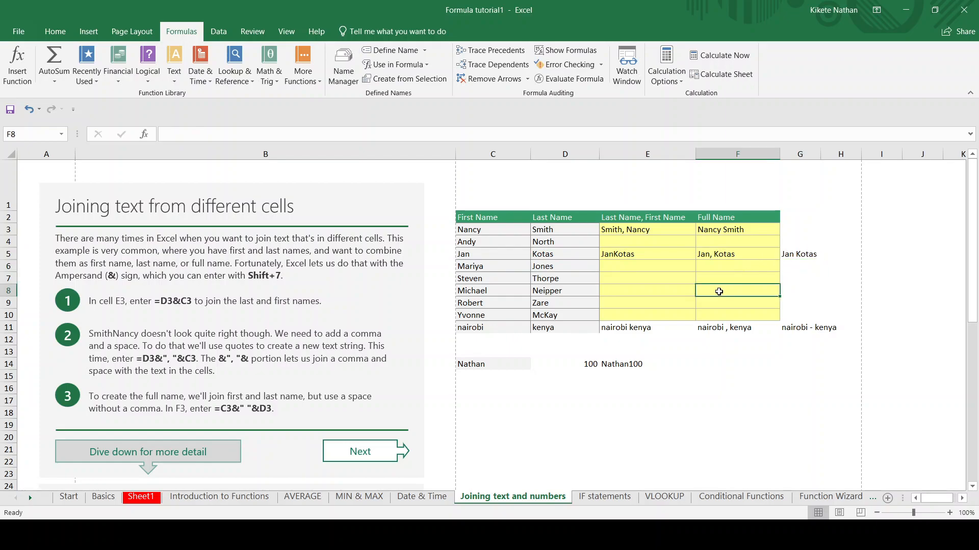
text(=)
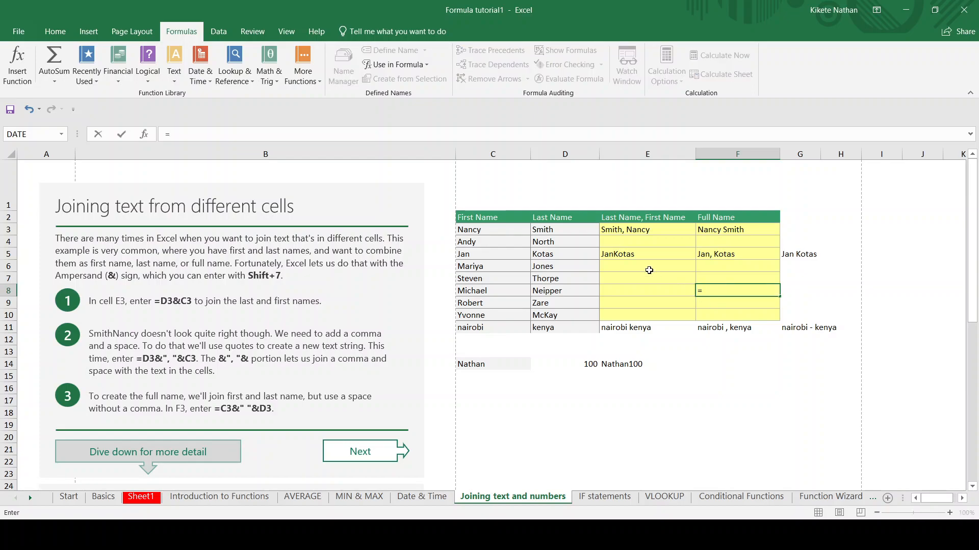
click(503, 229)
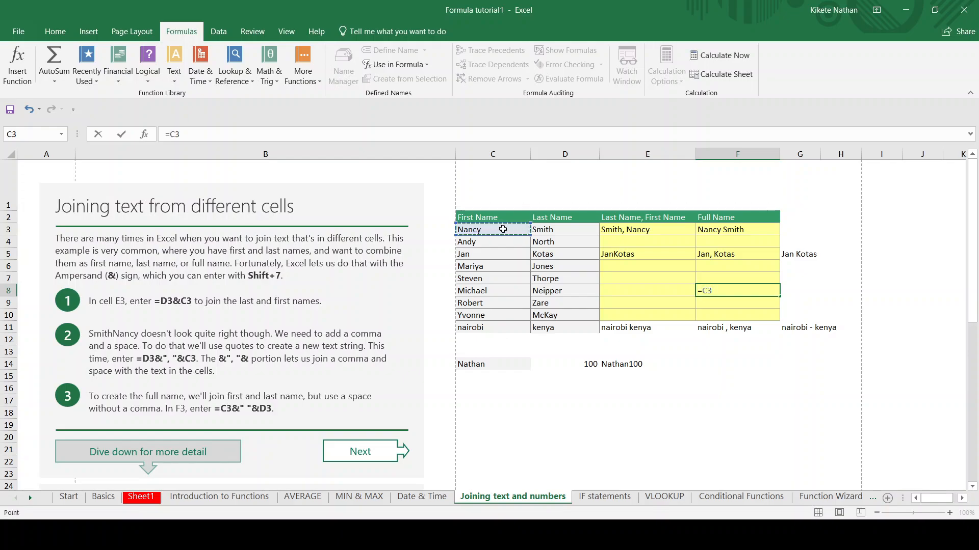
text(& " ")
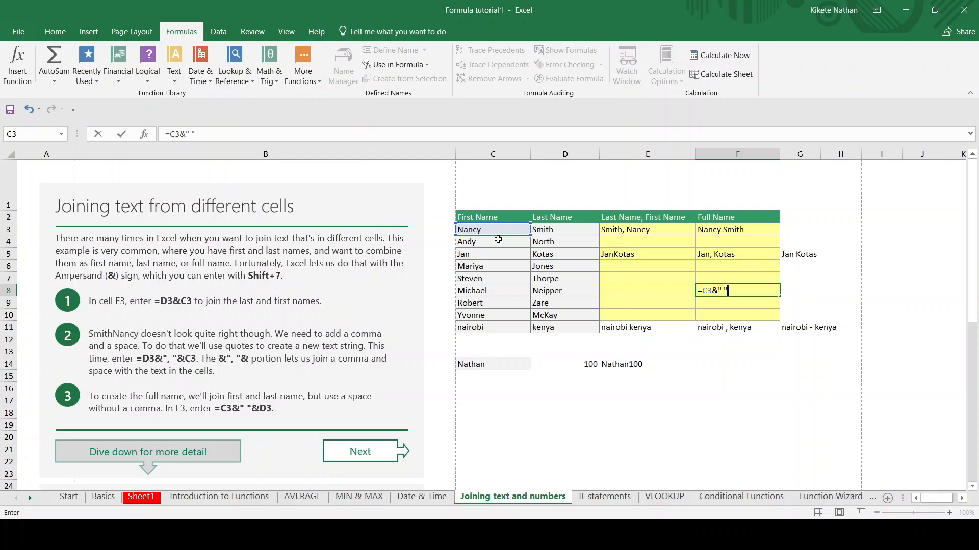
text(&)
click(570, 327)
key(Return)
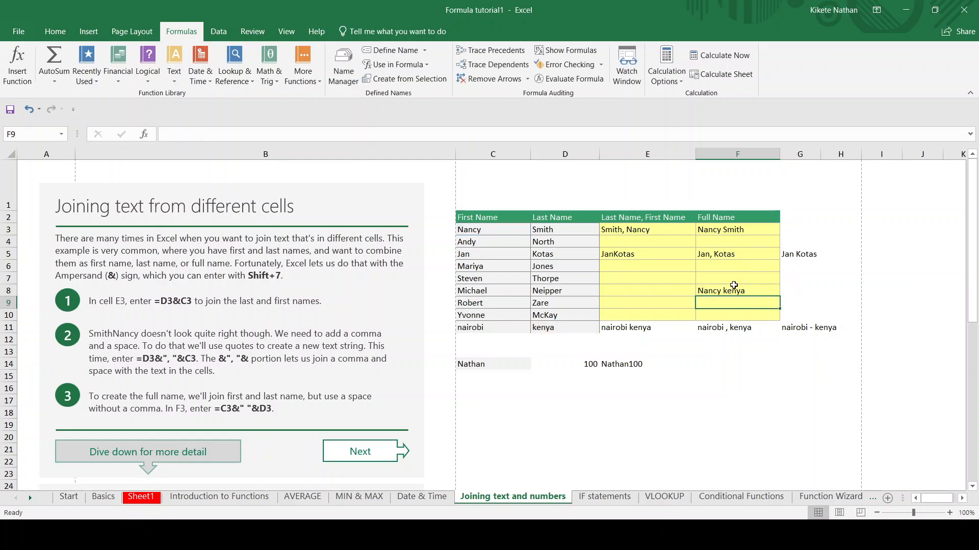
click(490, 233)
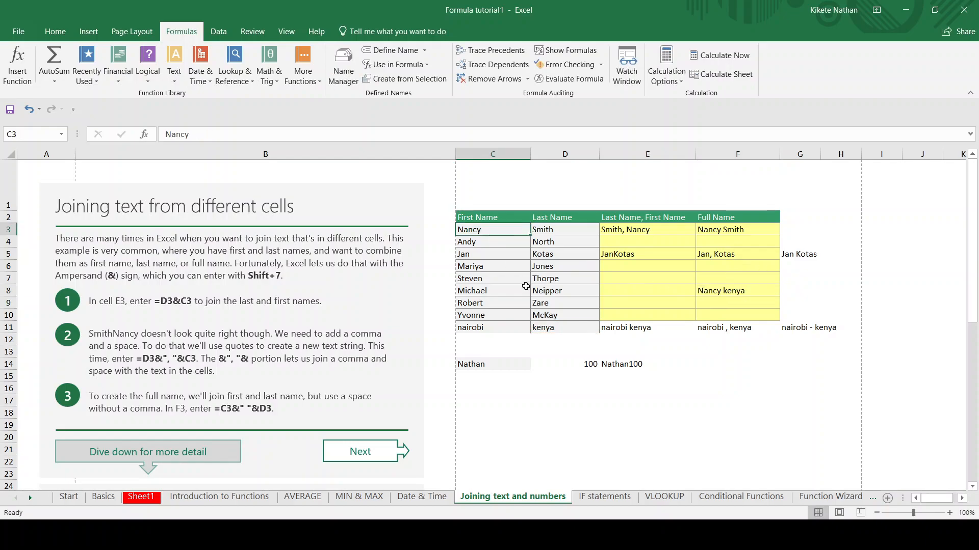
click(542, 327)
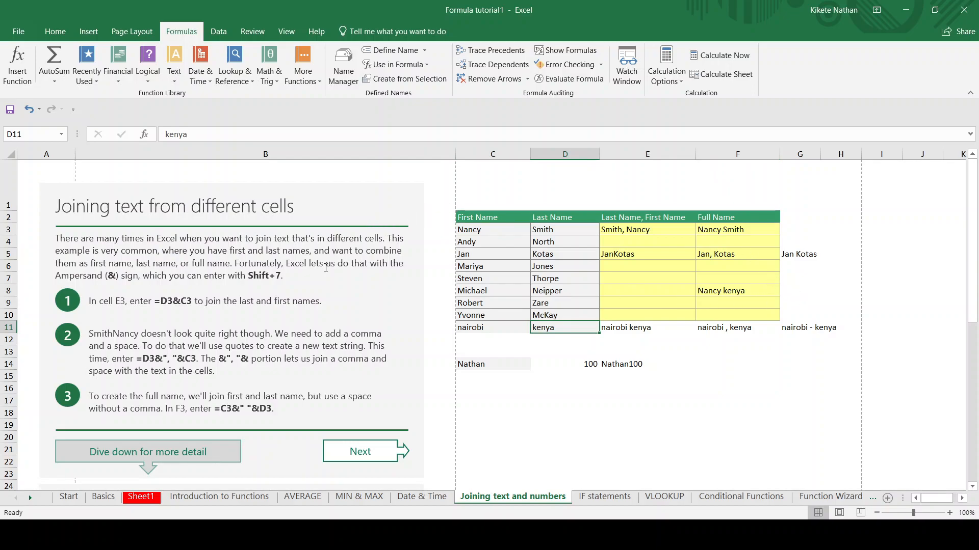
Read the Using text and numbers together section, including its TEXT function instructions and example tables.
scroll(324, 278, down, 2)
scroll(316, 305, up, 2)
scroll(293, 232, down, 5)
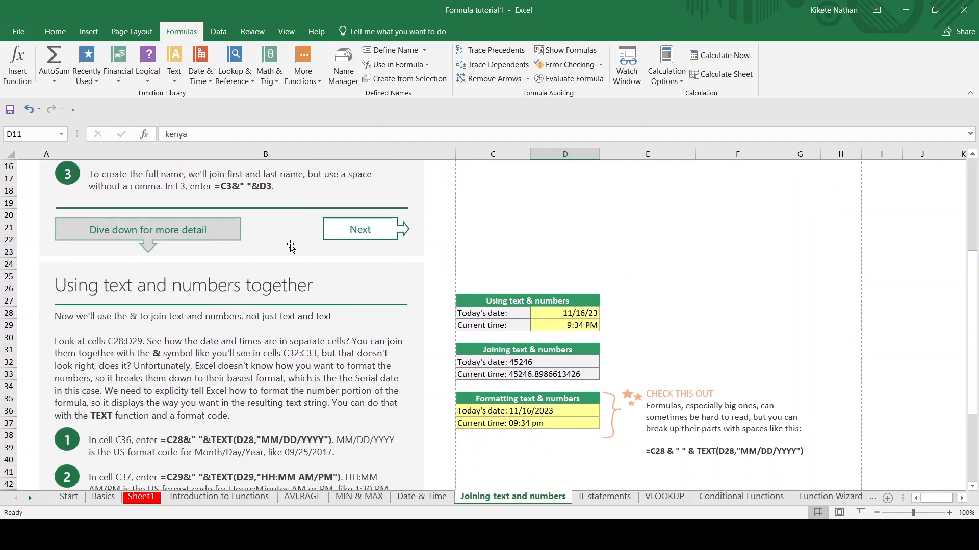
scroll(331, 294, down, 1)
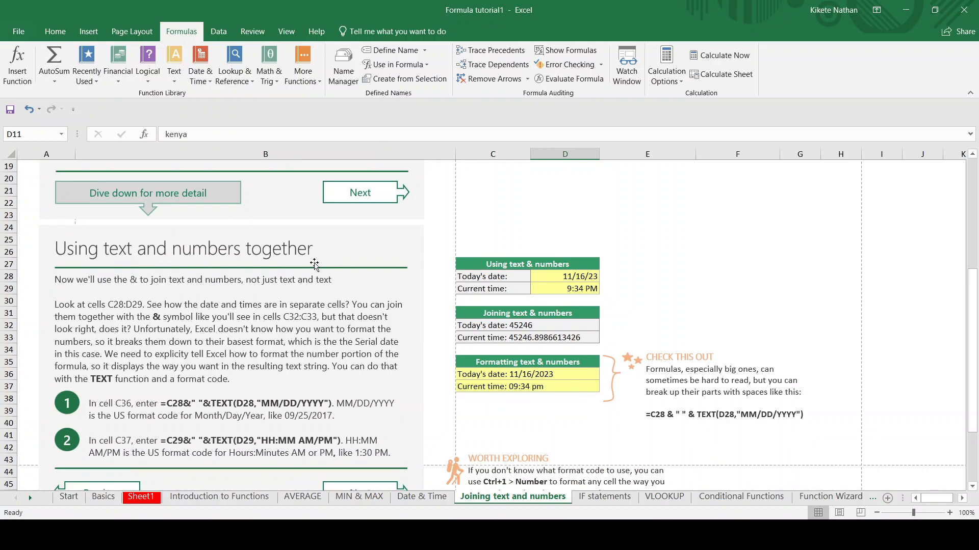
scroll(313, 265, down, 1)
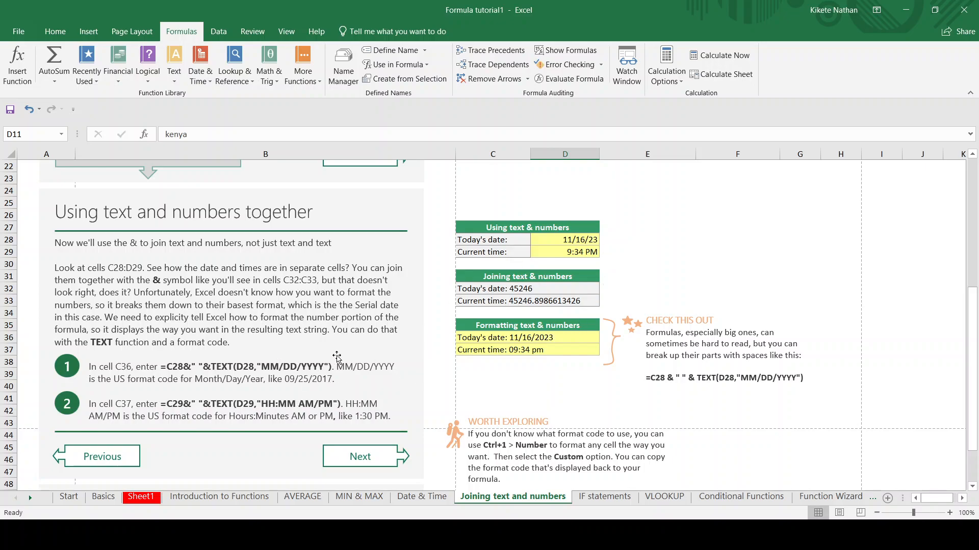
scroll(388, 351, down, 2)
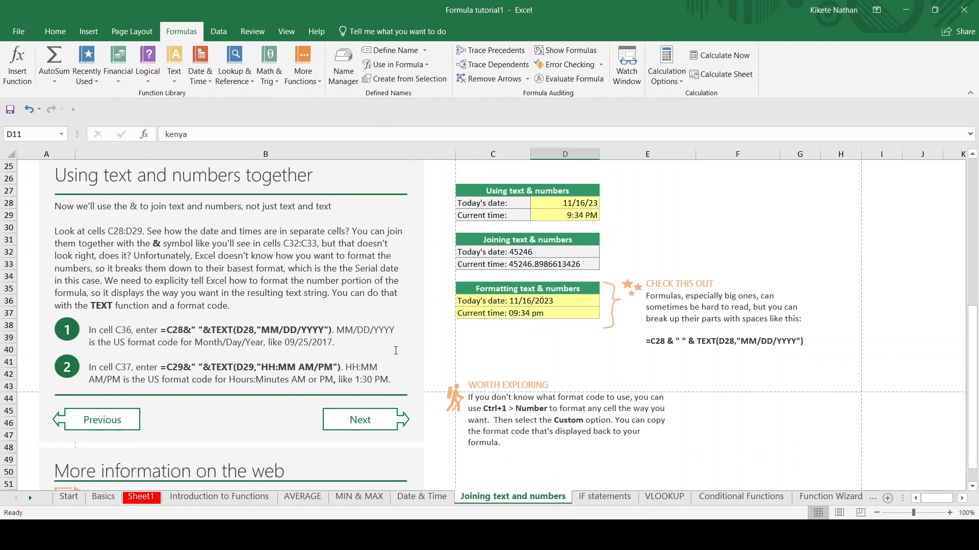
Examine the text-and-number tables, checking the labels in C28:C29 and the joining formulas in C32 and C33.
scroll(394, 350, down, 2)
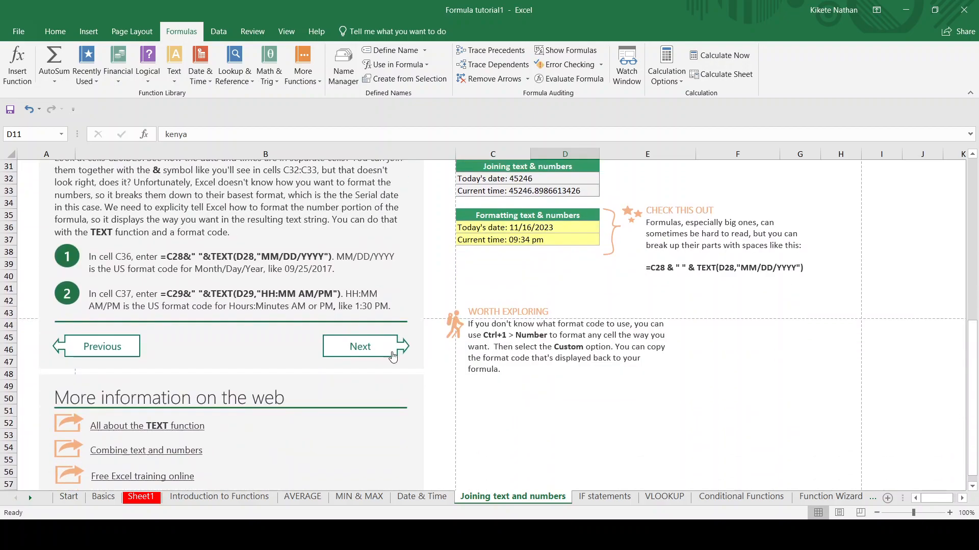
scroll(393, 352, up, 5)
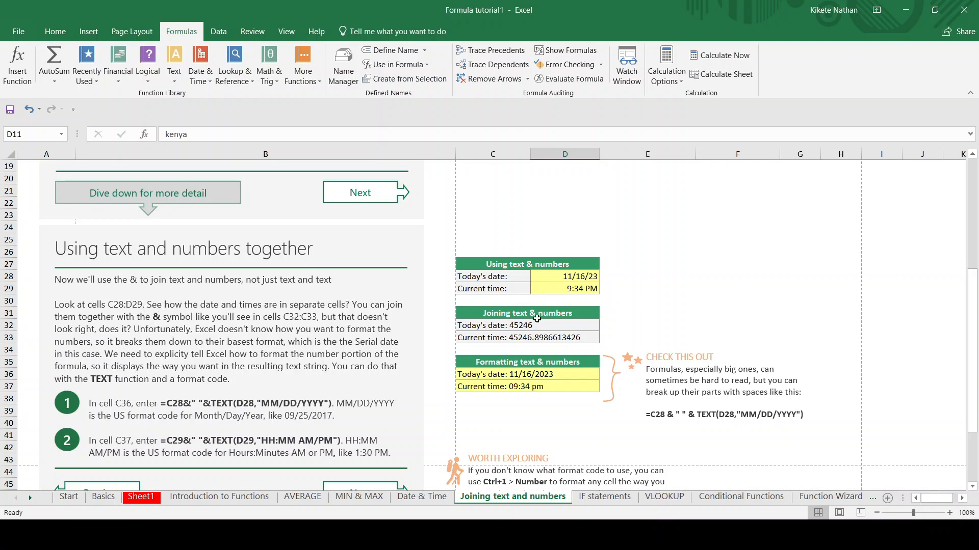
click(481, 279)
click(489, 290)
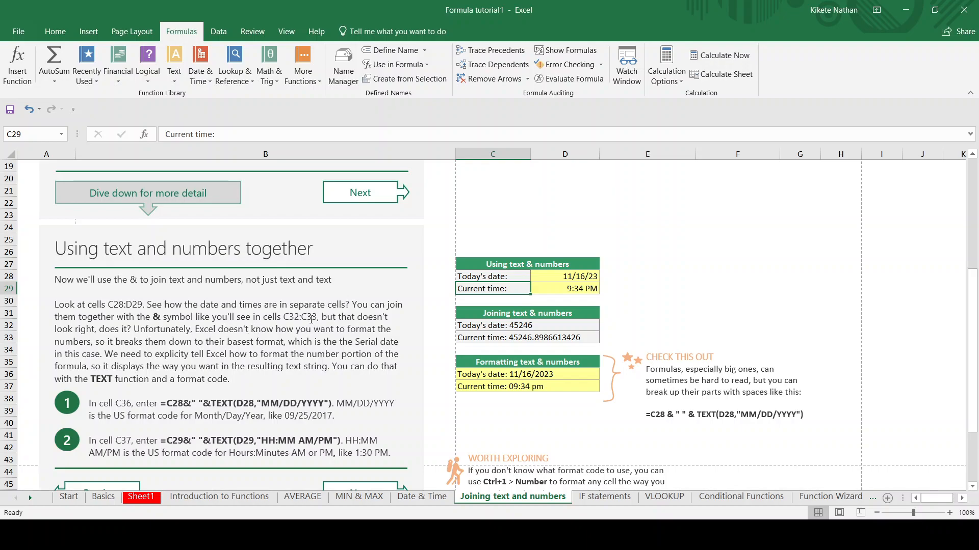
click(482, 363)
click(491, 326)
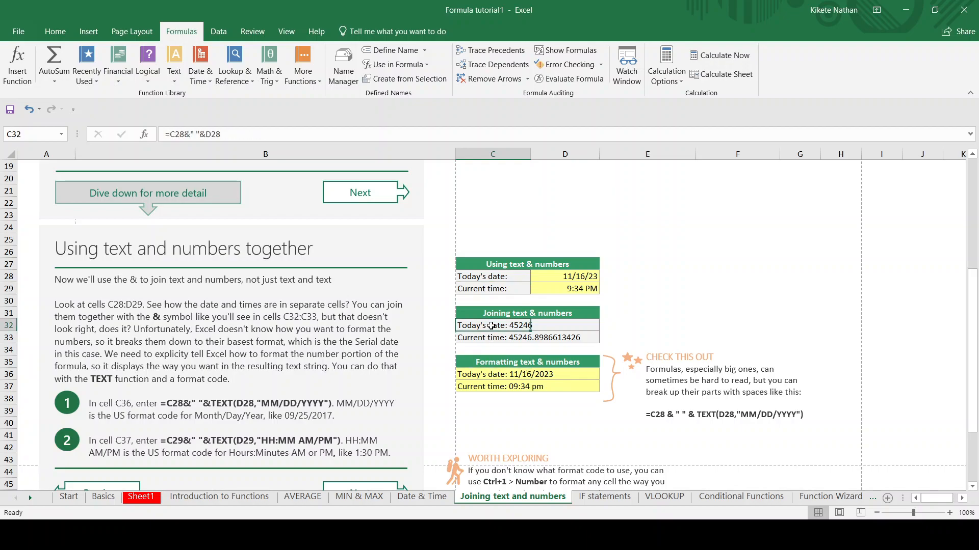
click(491, 337)
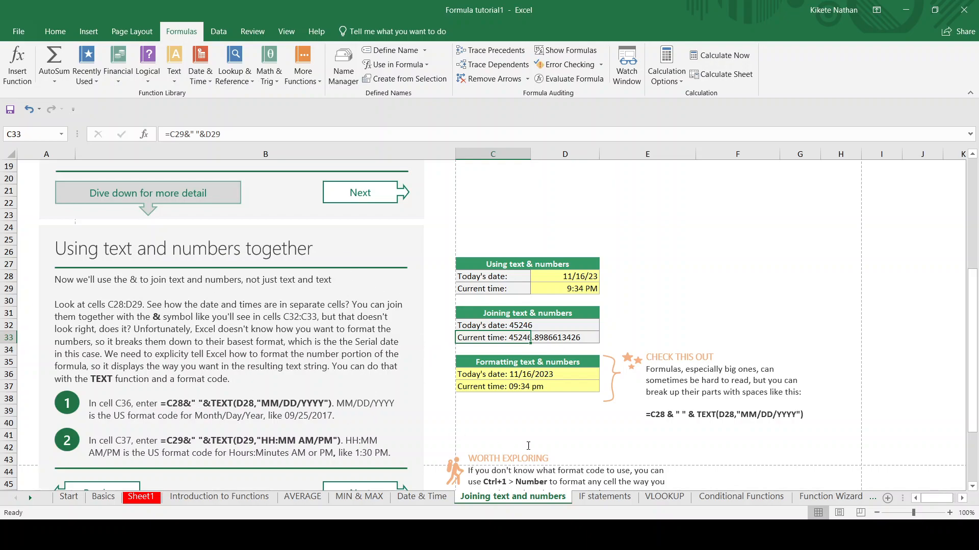
scroll(601, 368, down, 1)
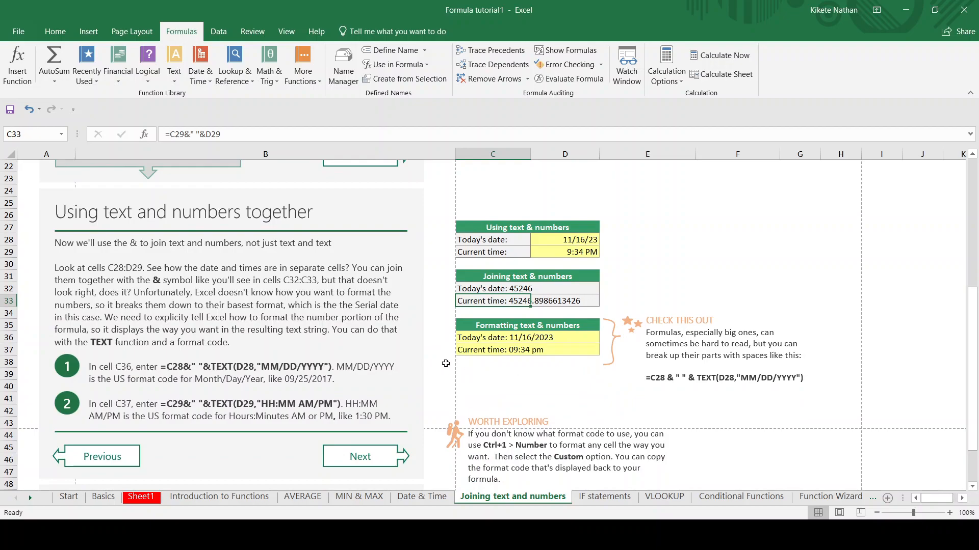
scroll(445, 363, down, 2)
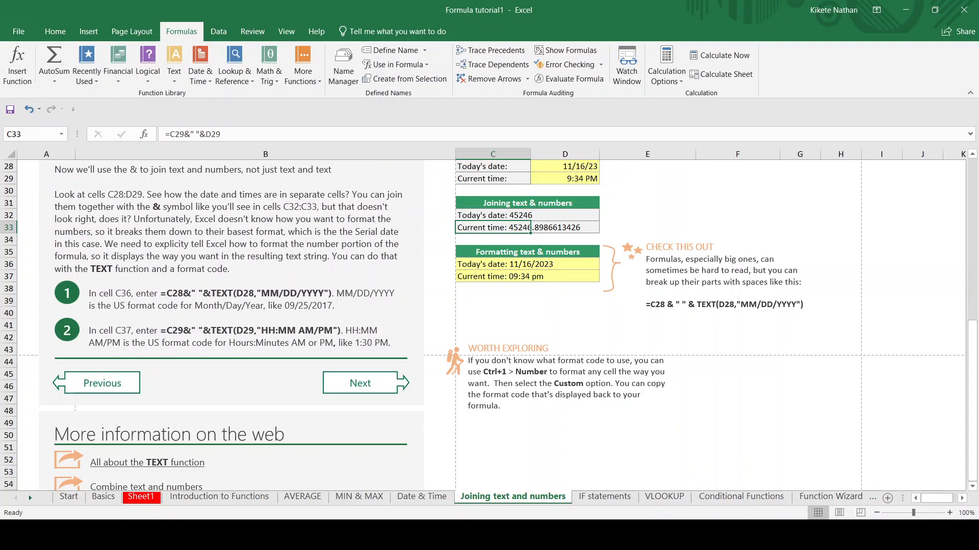
Open the IF statements sheet and go to its introductory section.
click(606, 497)
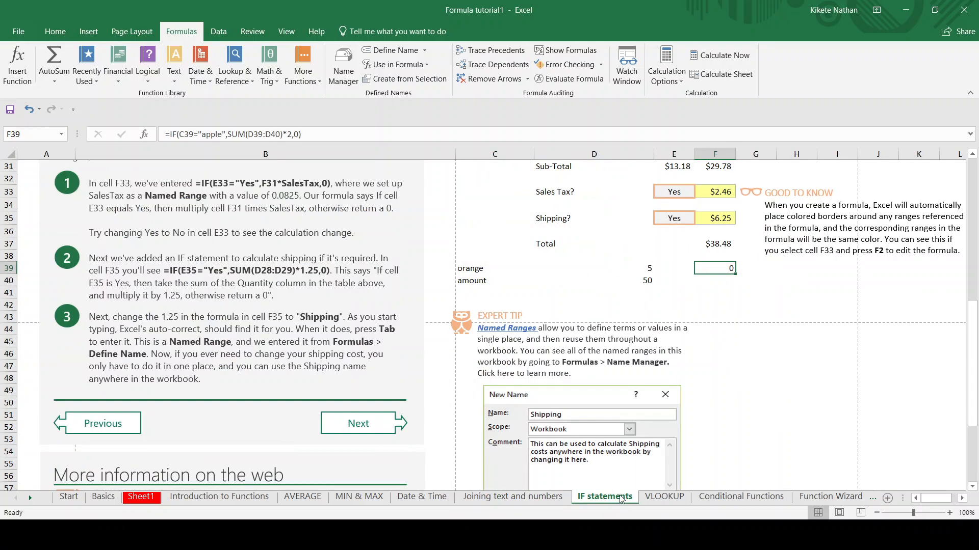
scroll(362, 355, up, 4)
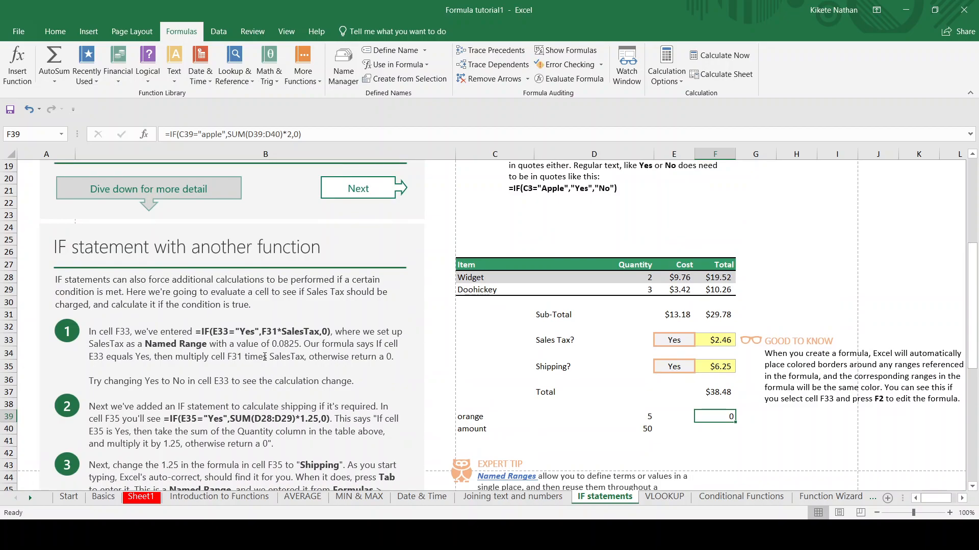
scroll(278, 345, up, 6)
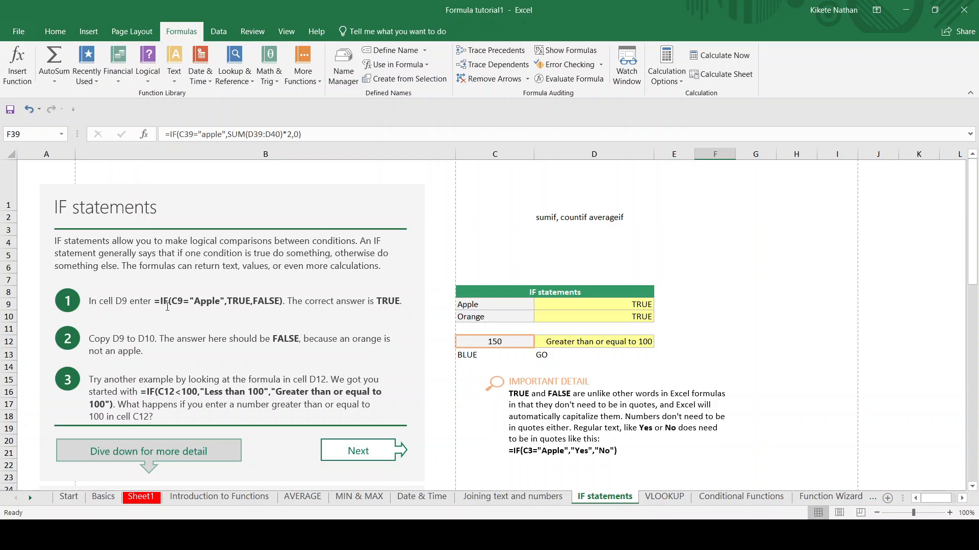
Inspect the IF formulas in D9 and D10 and the Apple cell that D9 tests.
click(600, 306)
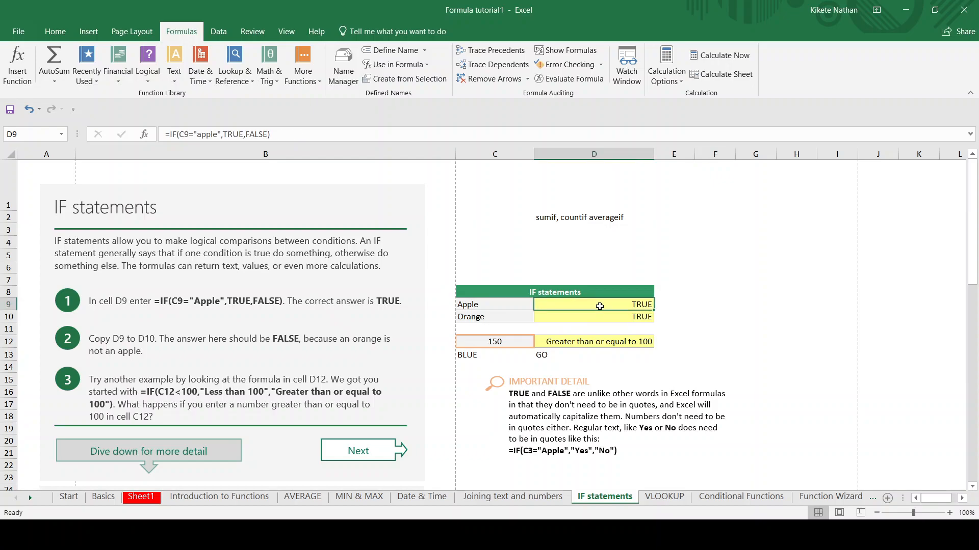
click(483, 305)
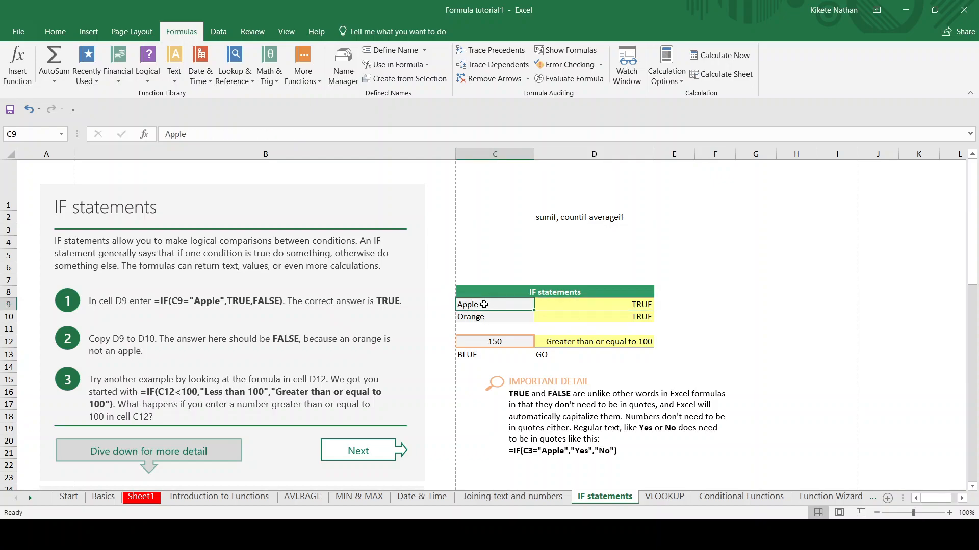
click(579, 316)
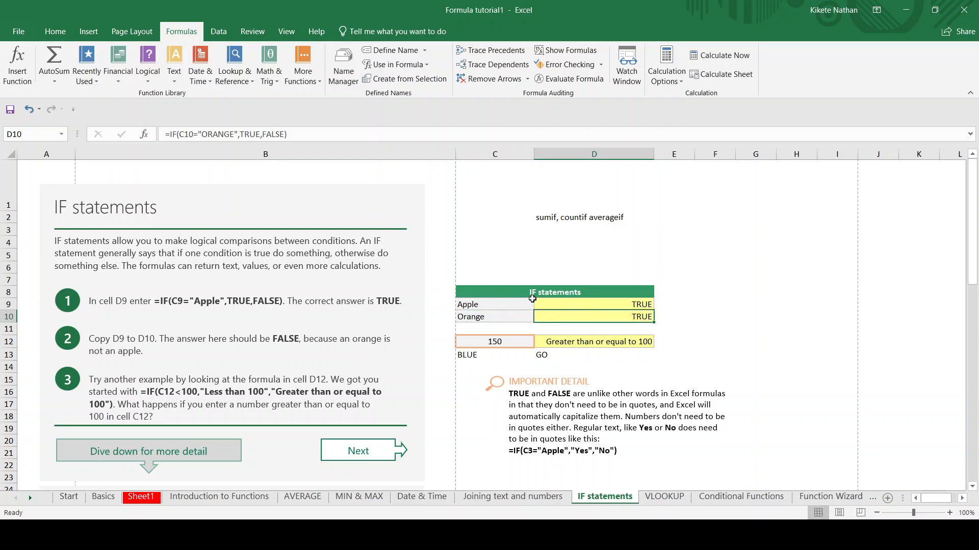
click(528, 304)
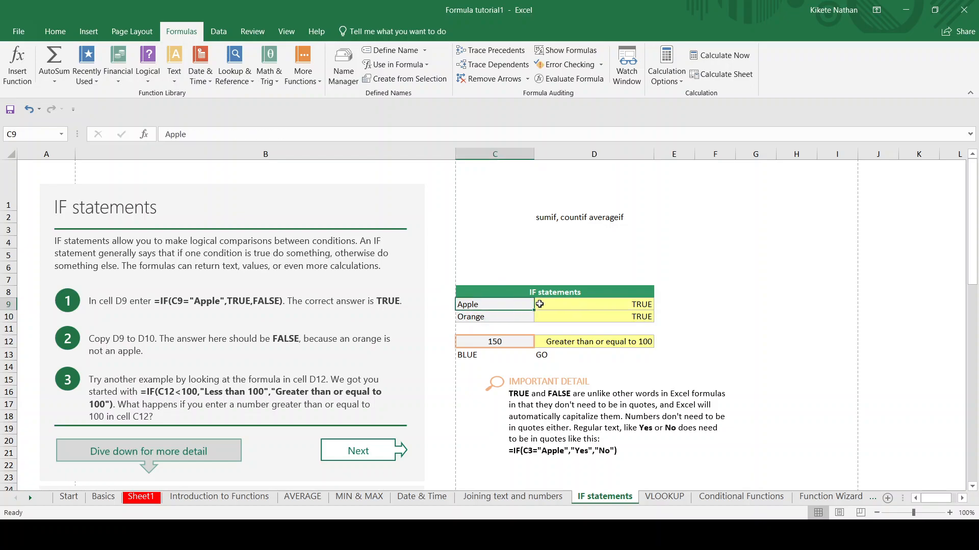
click(566, 304)
click(514, 304)
click(547, 304)
double_click(547, 306)
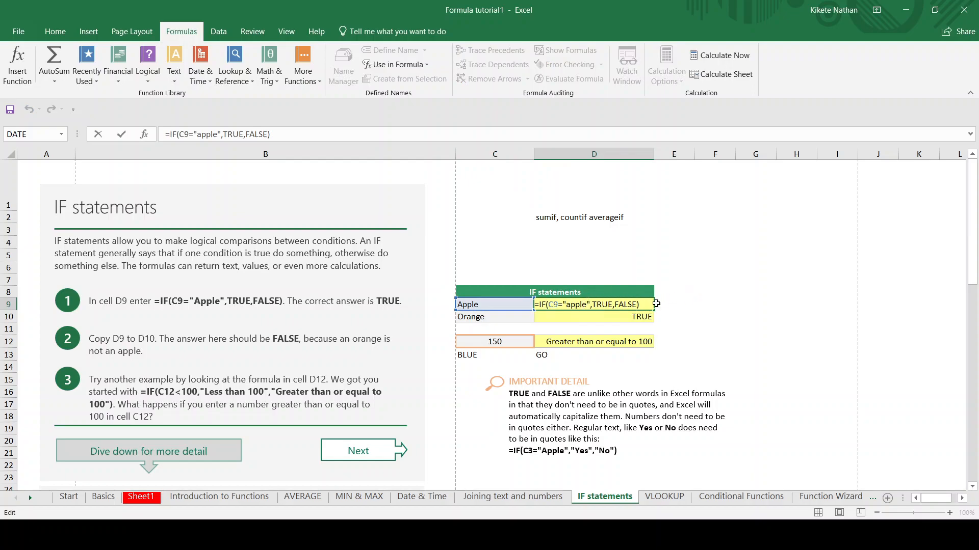
Replace the text in cell C9 with dragon and check the IF result in D9.
click(495, 303)
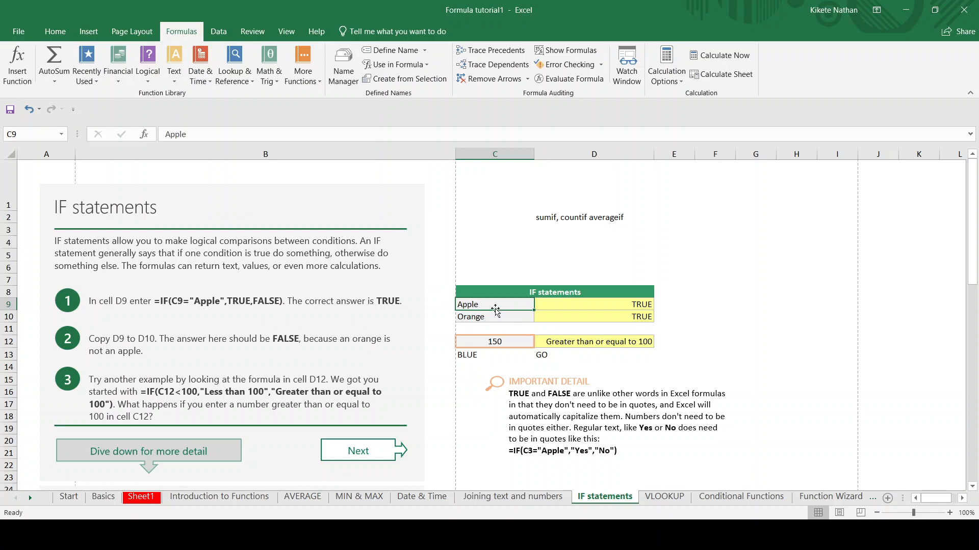
text(p)
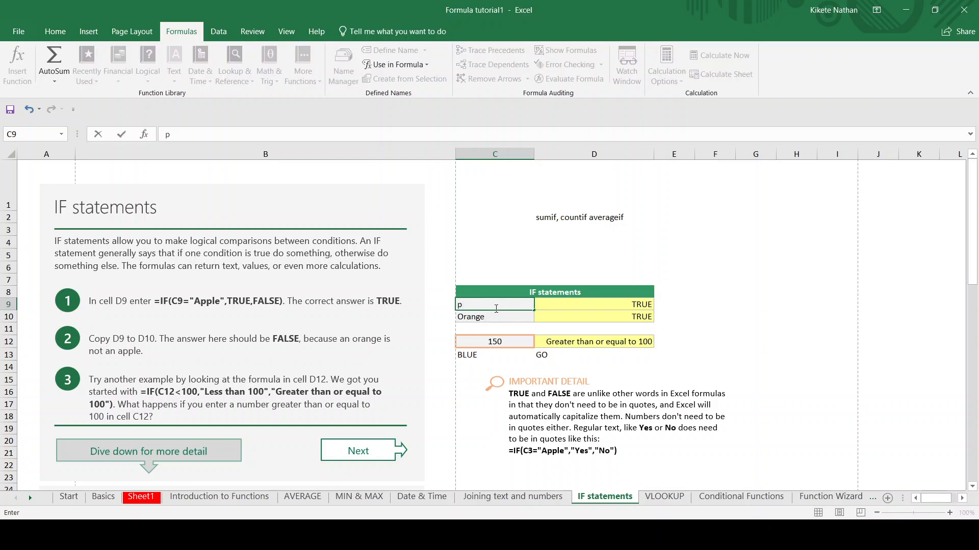
key(BackSpace)
text(dragon)
click(675, 318)
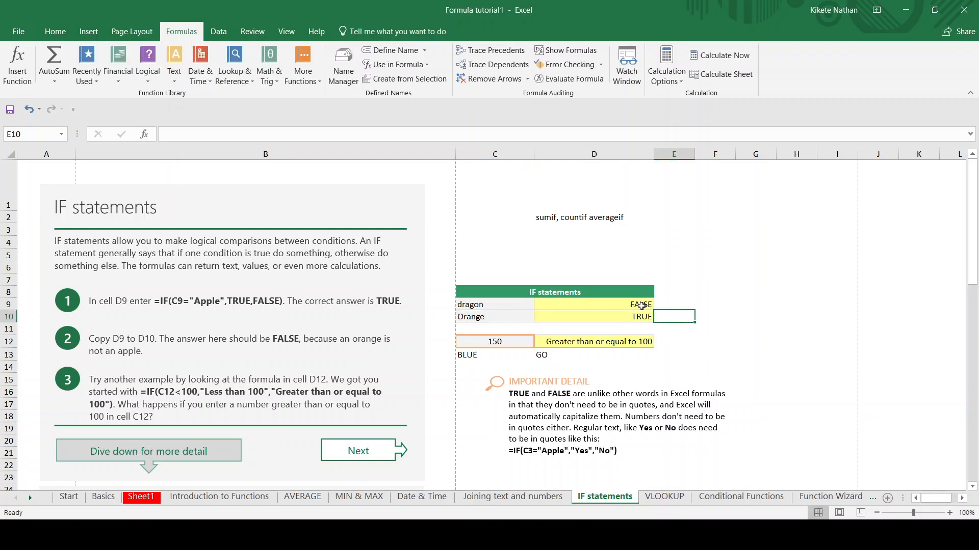
click(641, 305)
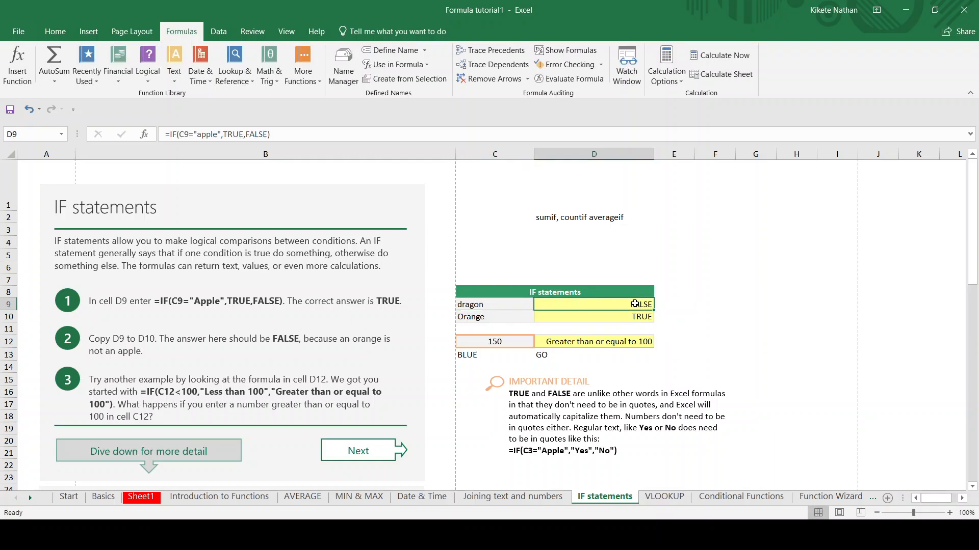
Enter apple in cell C9 and examine the parts of the IF formula in D9.
click(497, 305)
text(apple)
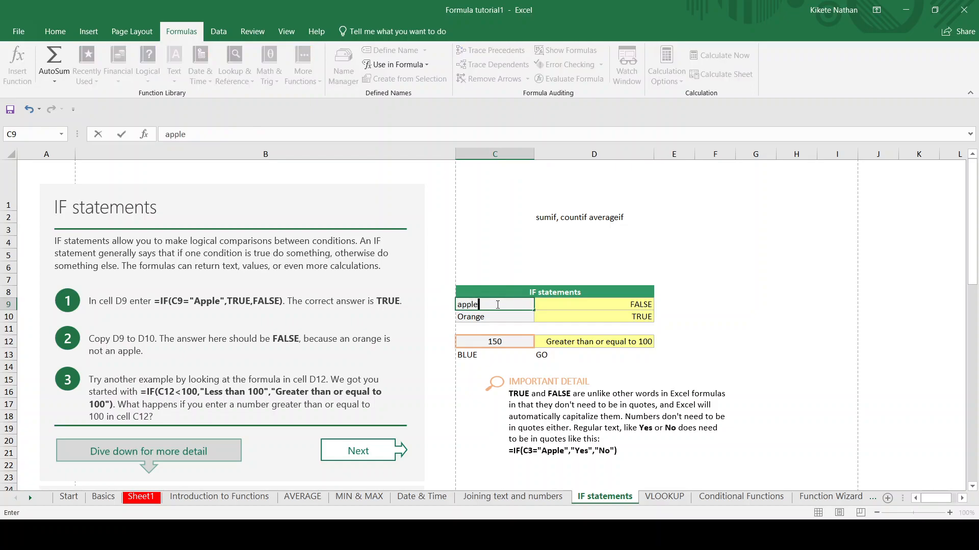
click(571, 318)
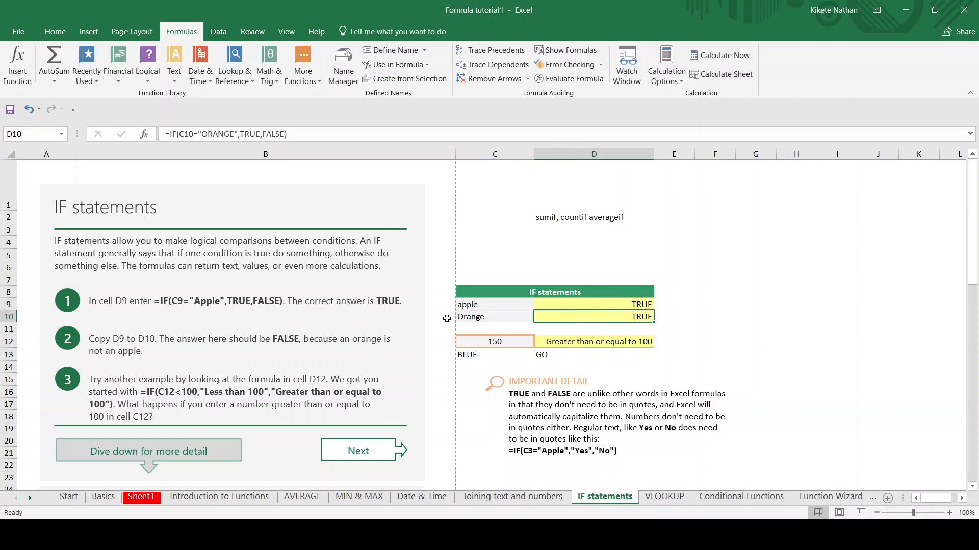
click(567, 305)
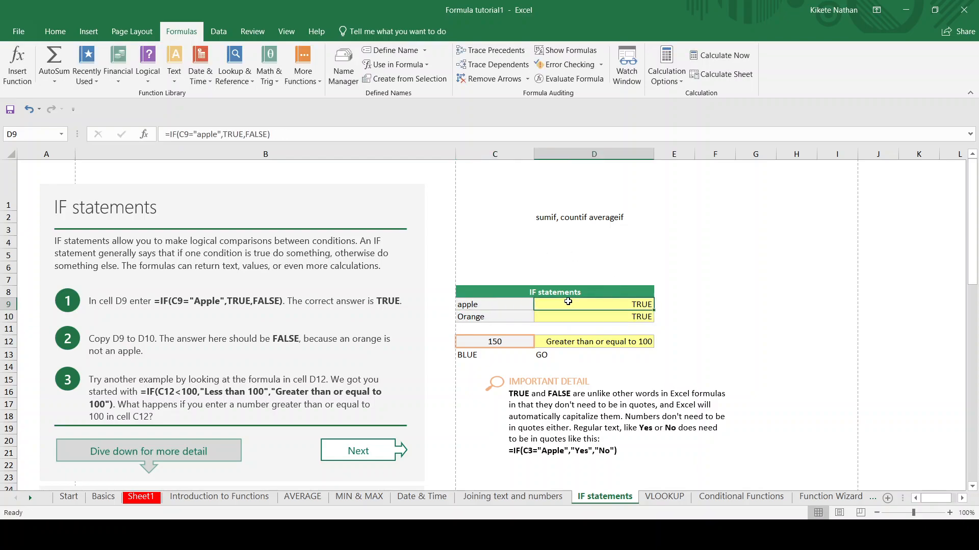
double_click(568, 304)
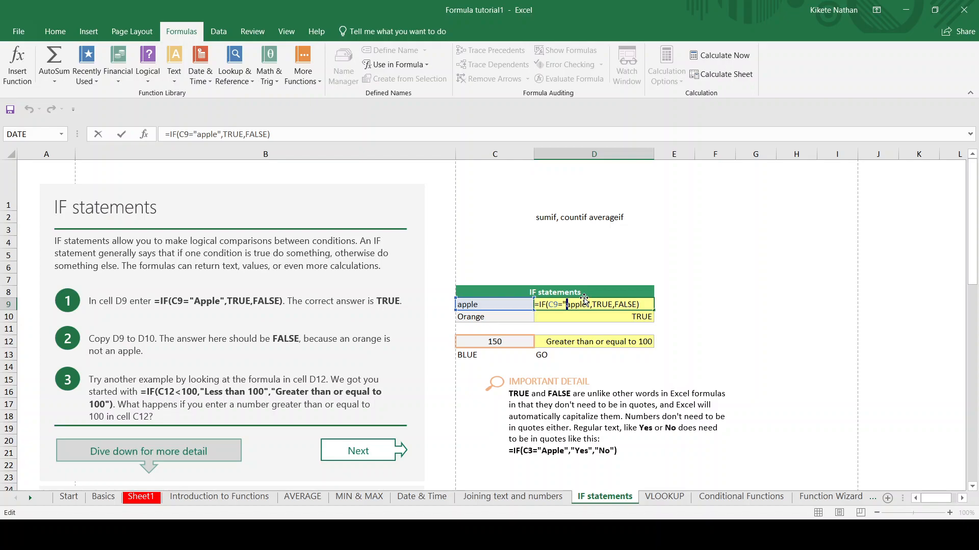
click(833, 267)
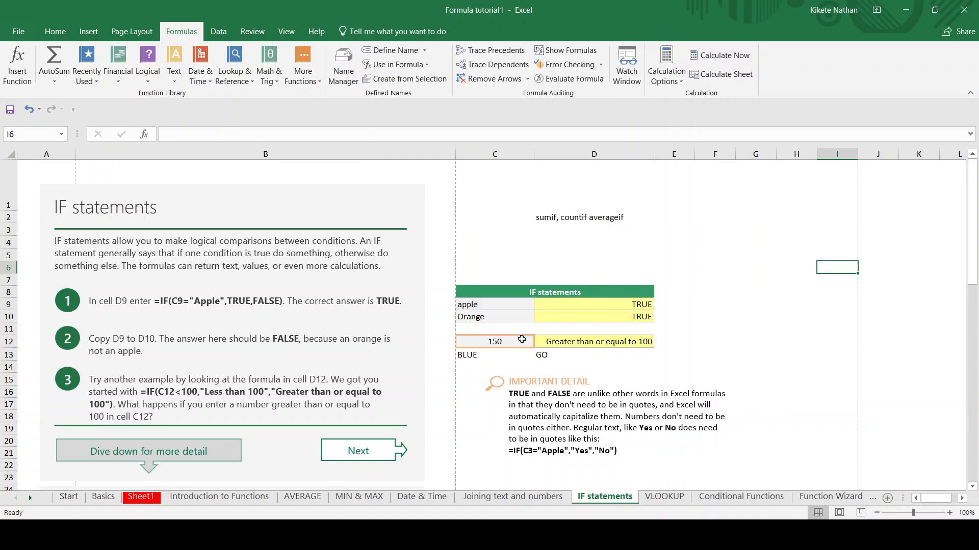
Change the true result in cell D10's IF formula from a logical value to the text "Eat now".
click(581, 321)
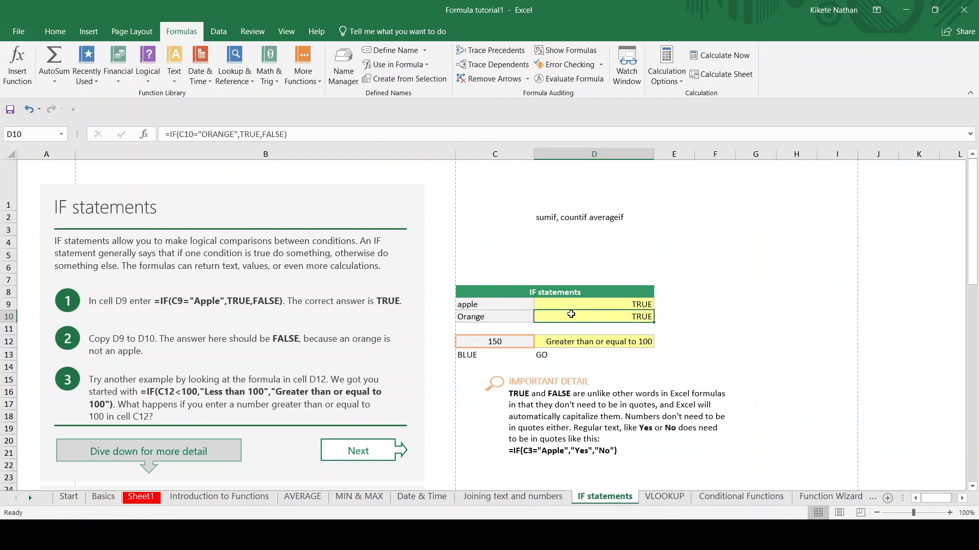
double_click(570, 321)
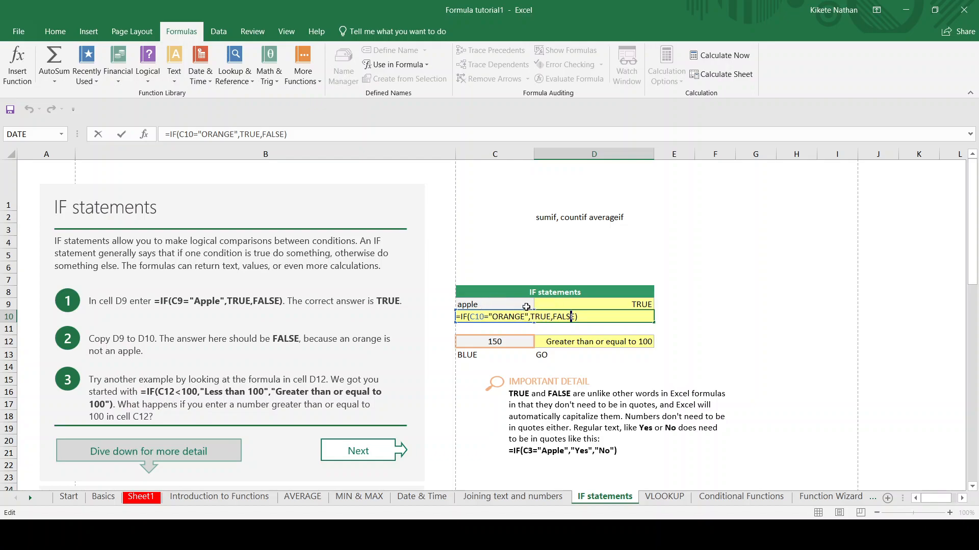
key(Left)
key(Left)
key(Left)
key(Left)
key(Left)
key(BackSpace)
key(BackSpace)
key(BackSpace)
key(BackSpace)
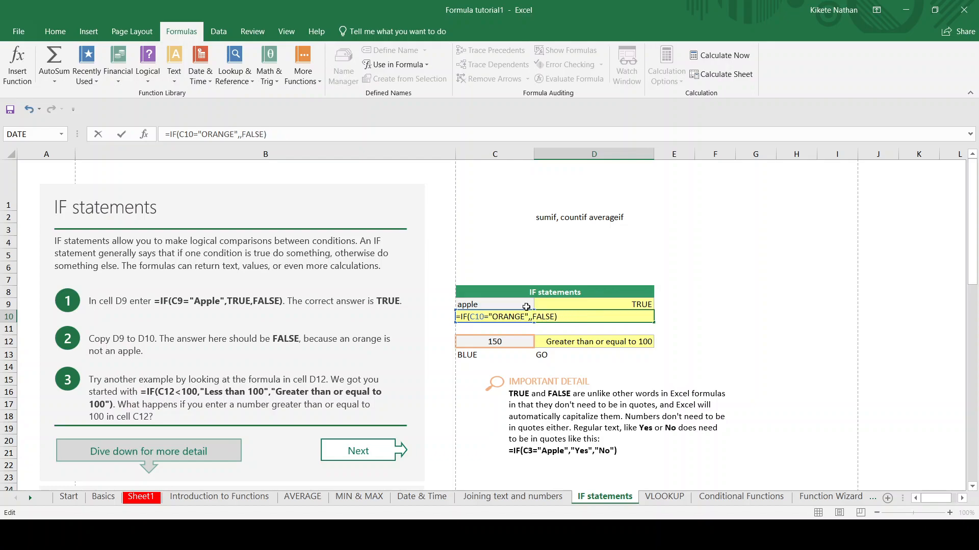
text("Eat now)
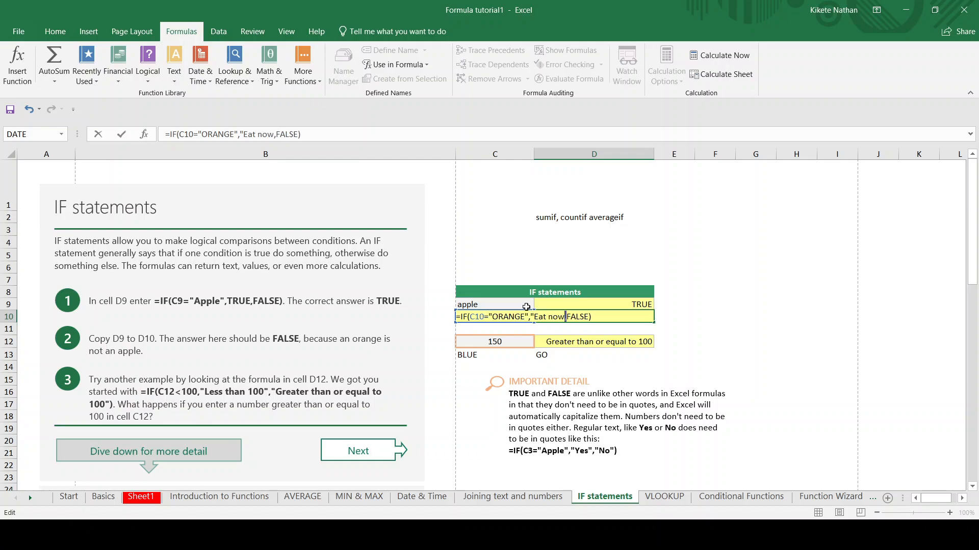
text(")
Set the false result to "Plant now", so D10 contains =IF(C10="ORANGE","Eat now", "Plant now").
key(Right)
key(Right)
key(Right)
key(Right)
key(Right)
key(Right)
key(BackSpace)
key(BackSpace)
key(BackSpace)
key(BackSpace)
key(BackSpace)
text("Plant now")
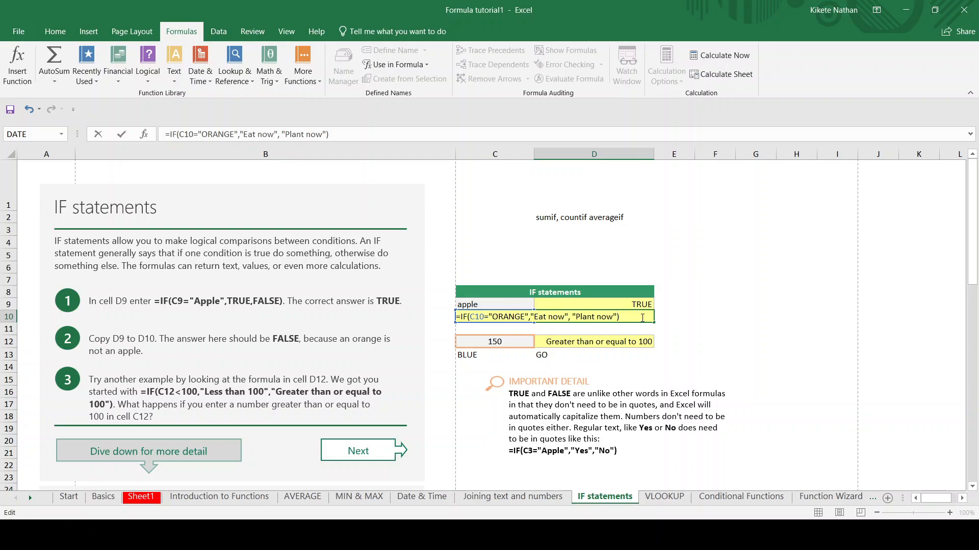
click(669, 318)
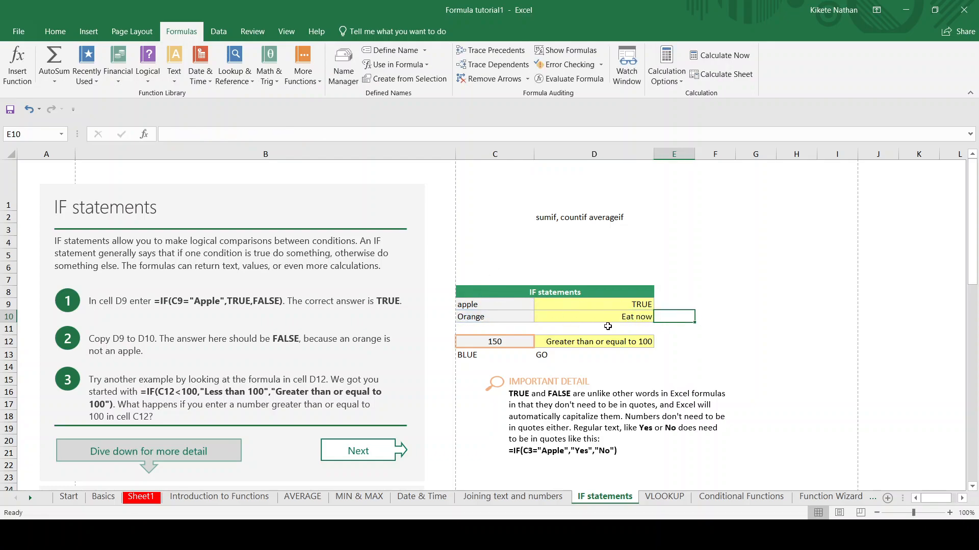
Enter mango in cell C10 to test the IF formula's false result.
click(493, 317)
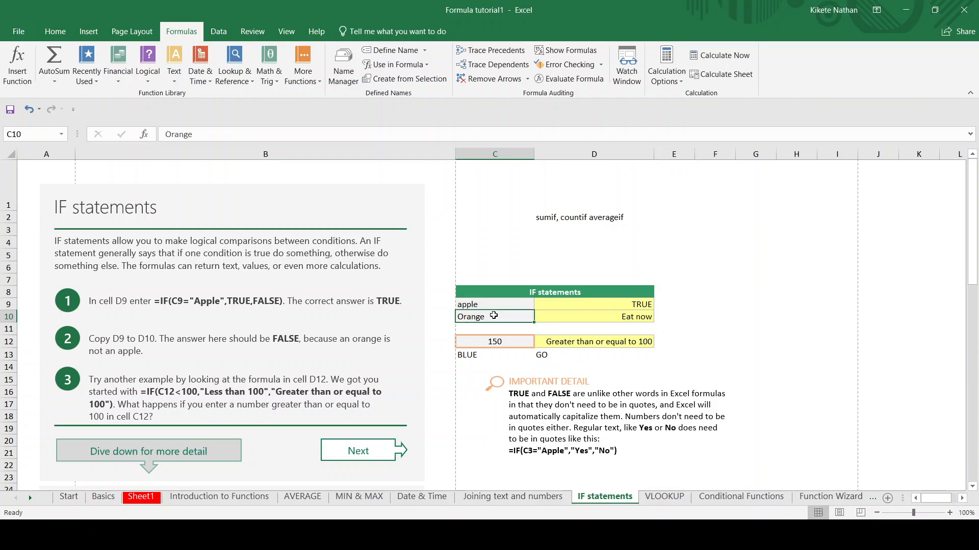
text(man)
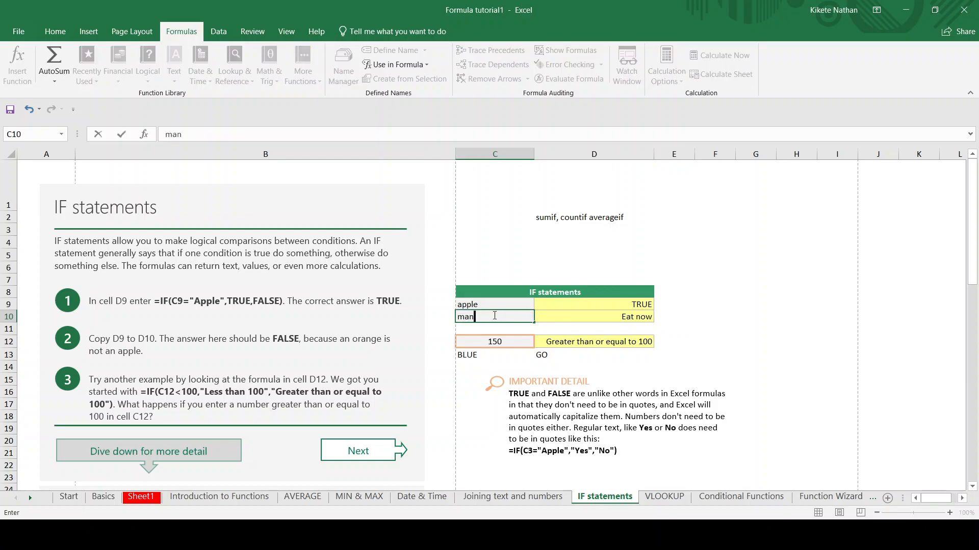
text(go)
click(666, 318)
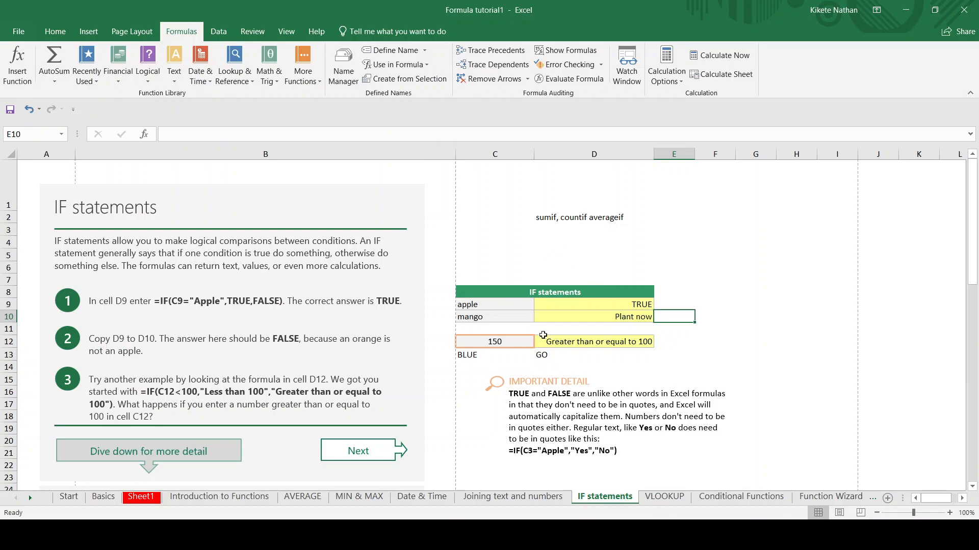
Change the false result of the IF formula in cell D10 to "ksh. 100".
double_click(606, 317)
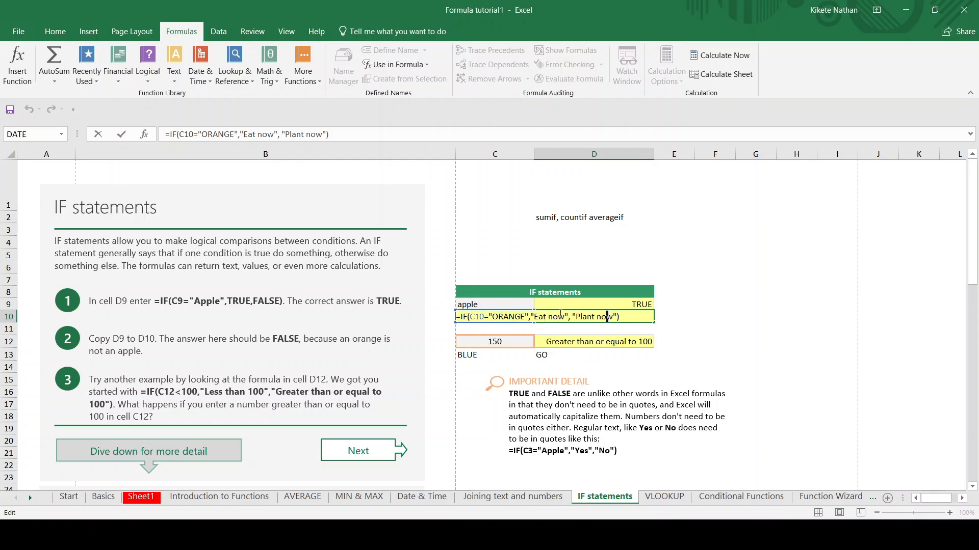
key(Right)
key(BackSpace)
key(BackSpace)
key(BackSpace)
key(BackSpace)
key(BackSpace)
key(BackSpace)
key(BackSpace)
key(BackSpace)
key(BackSpace)
text(ksh)
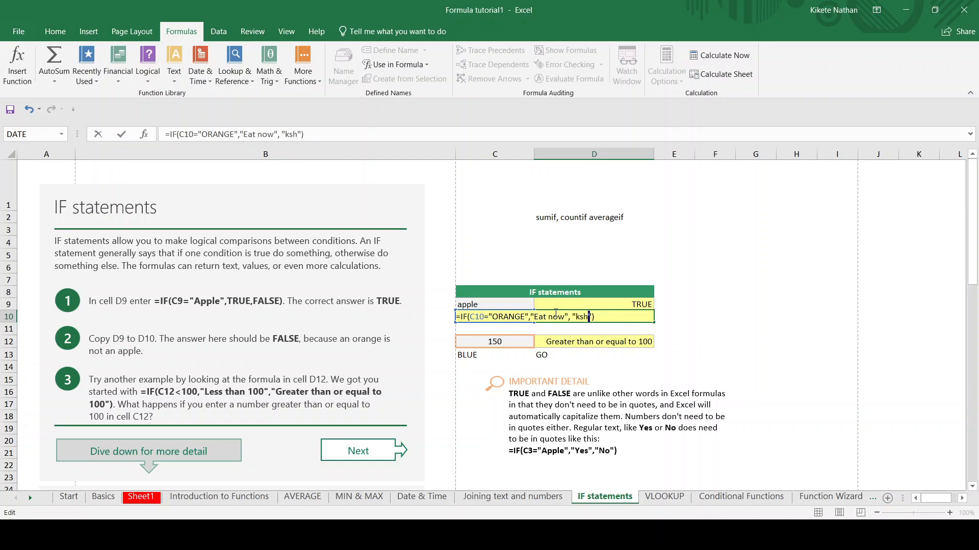
text(. 100)
Replace the true result "Eat now" in D10's IF formula with "ksh. 1000".
key(Left)
key(Left)
key(Left)
key(Left)
key(Left)
key(Left)
key(Left)
key(Left)
key(Left)
key(BackSpace)
key(BackSpace)
key(BackSpace)
key(BackSpace)
key(BackSpace)
key(BackSpace)
key(BackSpace)
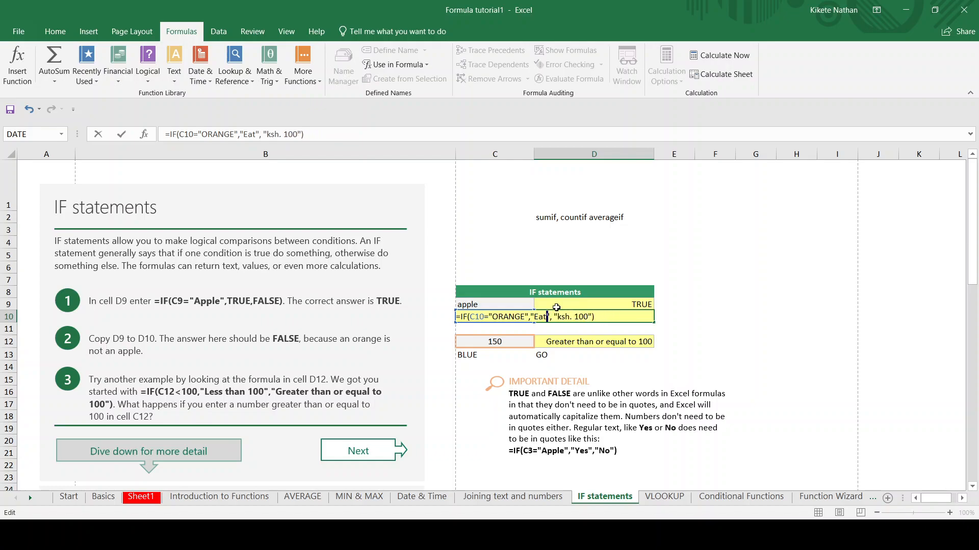
text(ksh.)
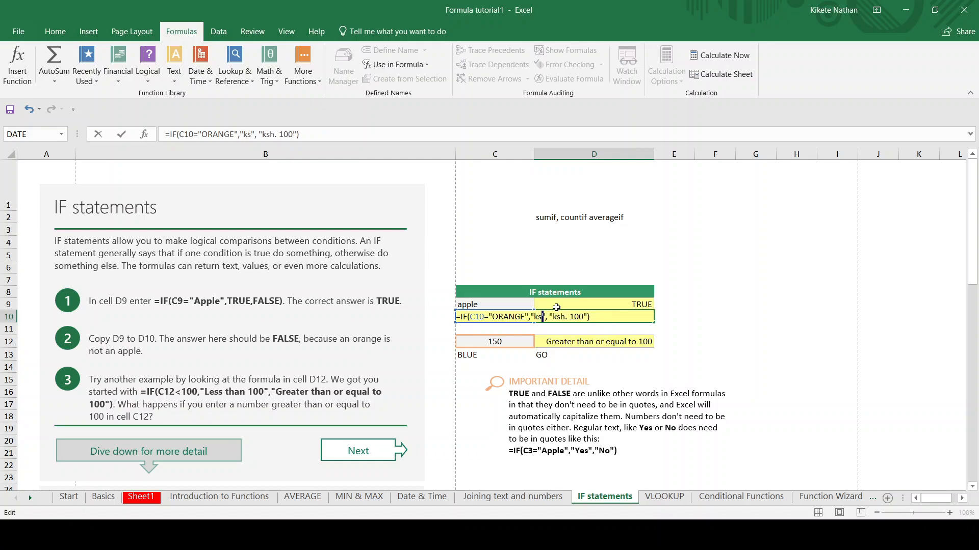
text( 4)
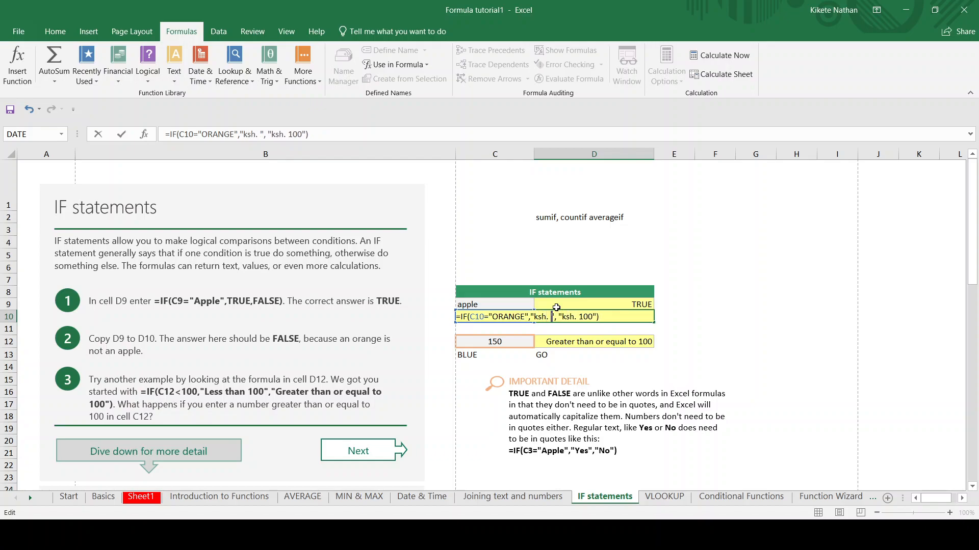
key(BackSpace)
text(1000)
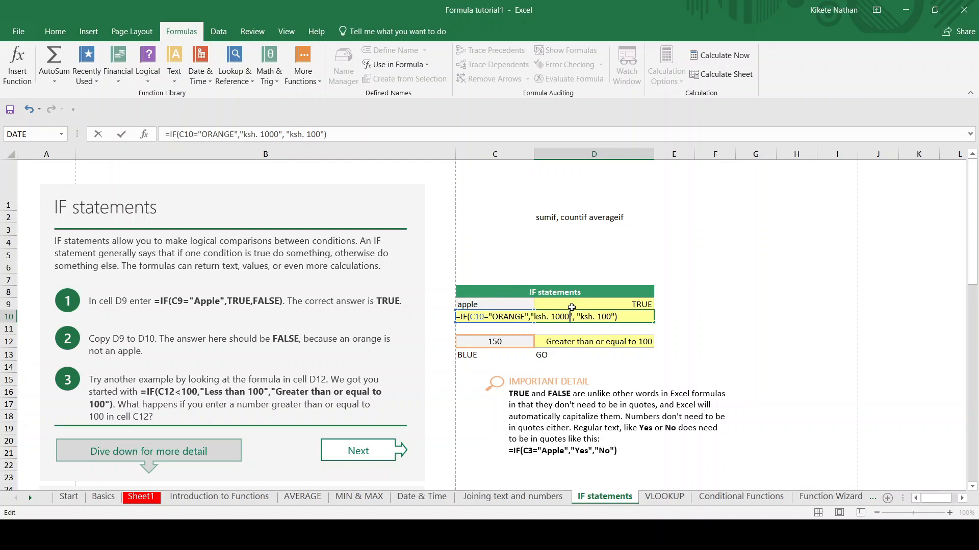
Set the false result in D10 to "ksh. 200", so the formula reads =IF(C10="ORANGE","ksh. 1000", "ksh. 200").
click(603, 317)
key(BackSpace)
text(2)
click(688, 316)
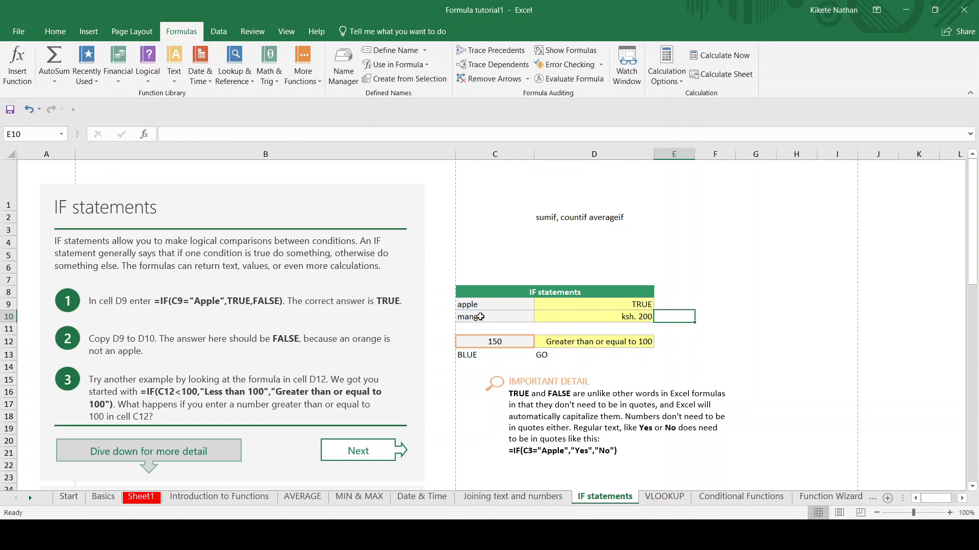
Enter orange in cell C10, retyping it cleanly, to test the true result of D10's IF formula.
click(525, 314)
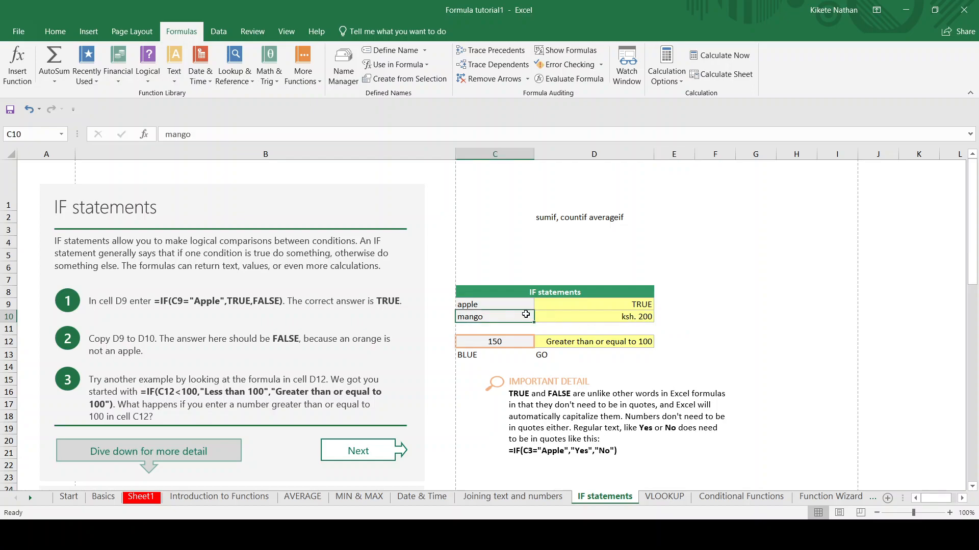
text(orange)
key(Up)
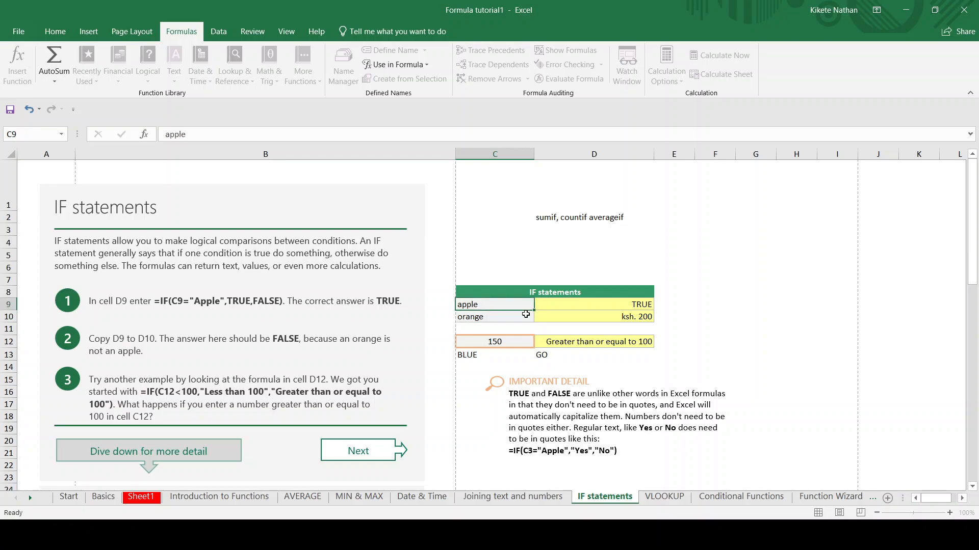
click(611, 324)
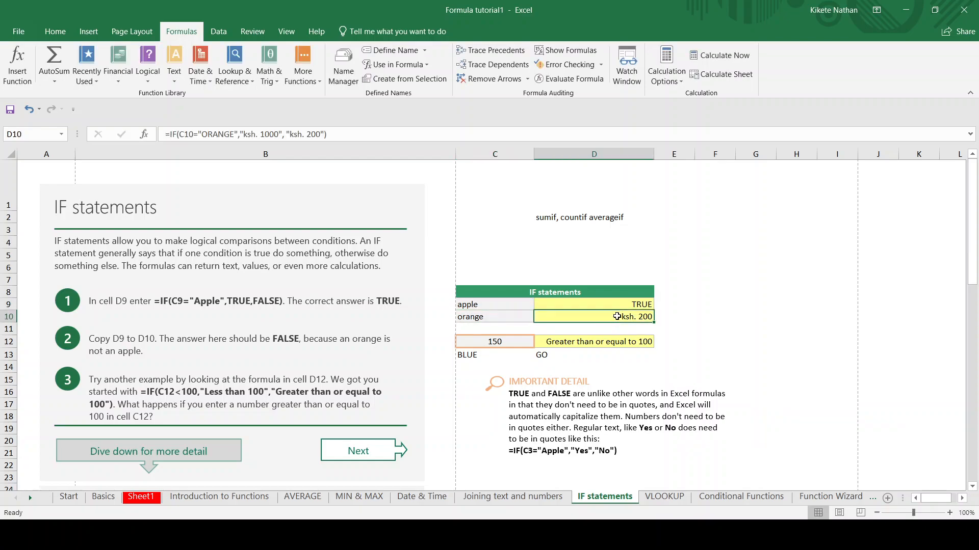
click(508, 321)
click(560, 317)
click(497, 315)
key(BackSpace)
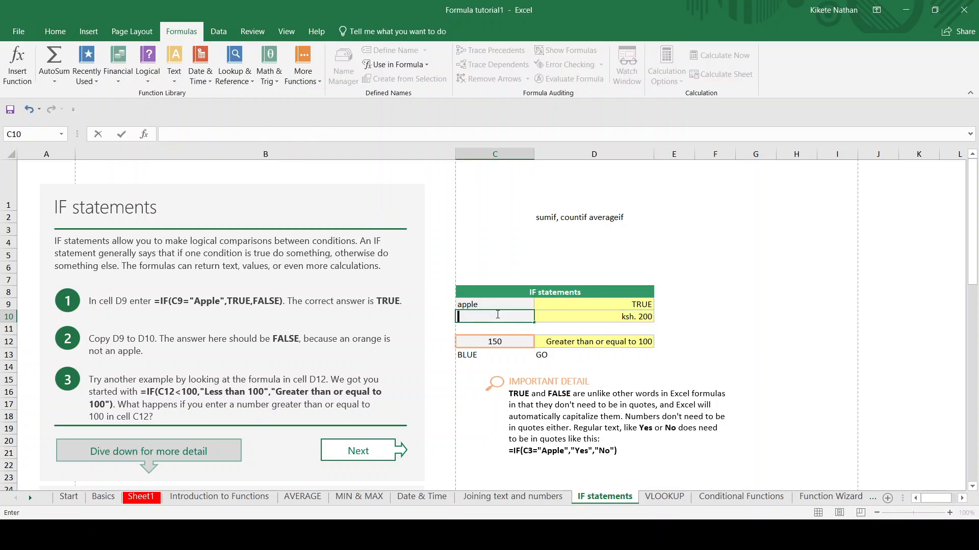
text(orange)
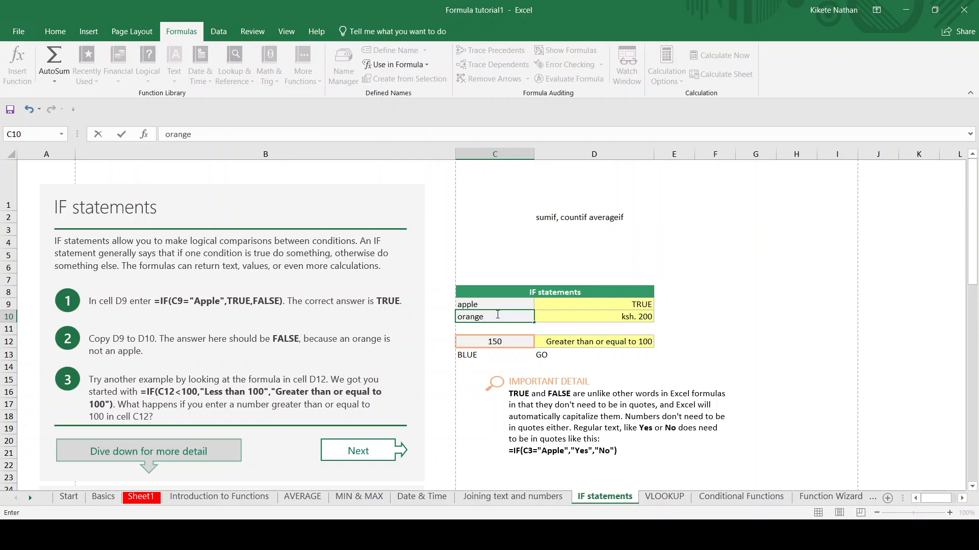
key(Return)
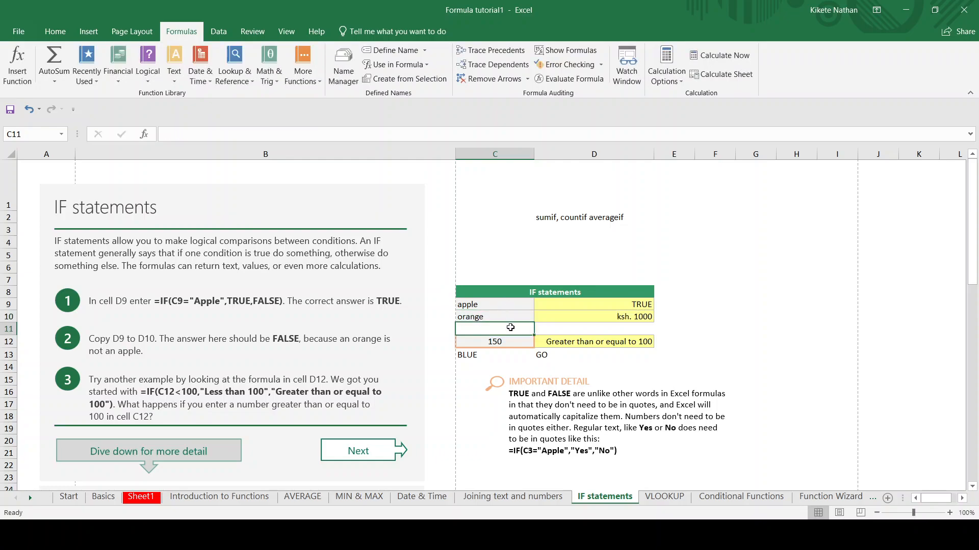
Enter pawpaw in cell C10 and check the IF formula's result in D10.
click(479, 318)
text(awpaw)
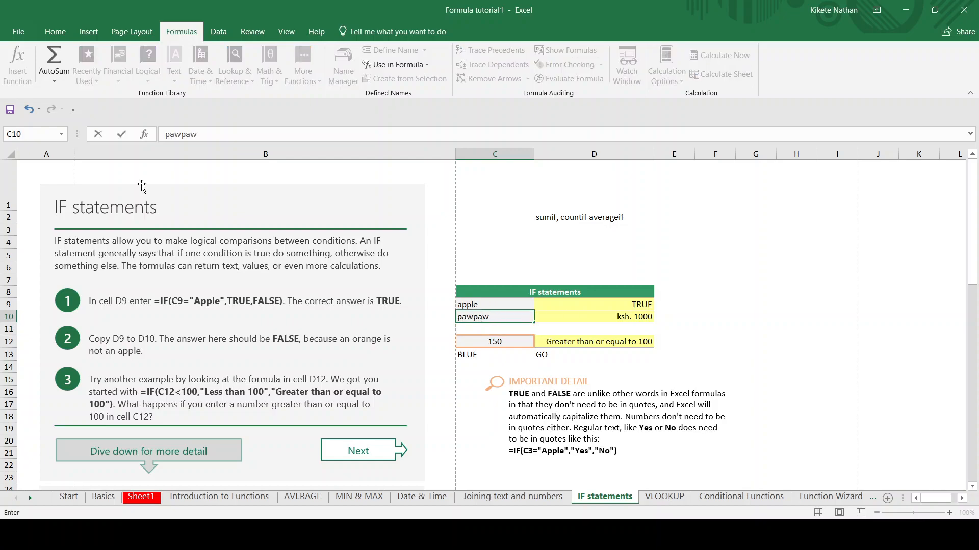
click(603, 314)
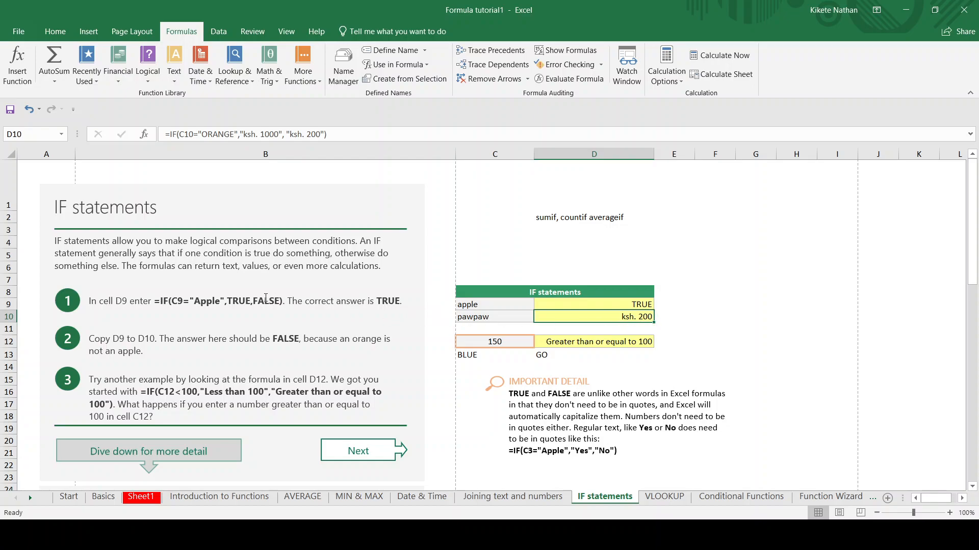
Start an IF formula in cell F10 with the condition C9="apple".
scroll(266, 297, down, 4)
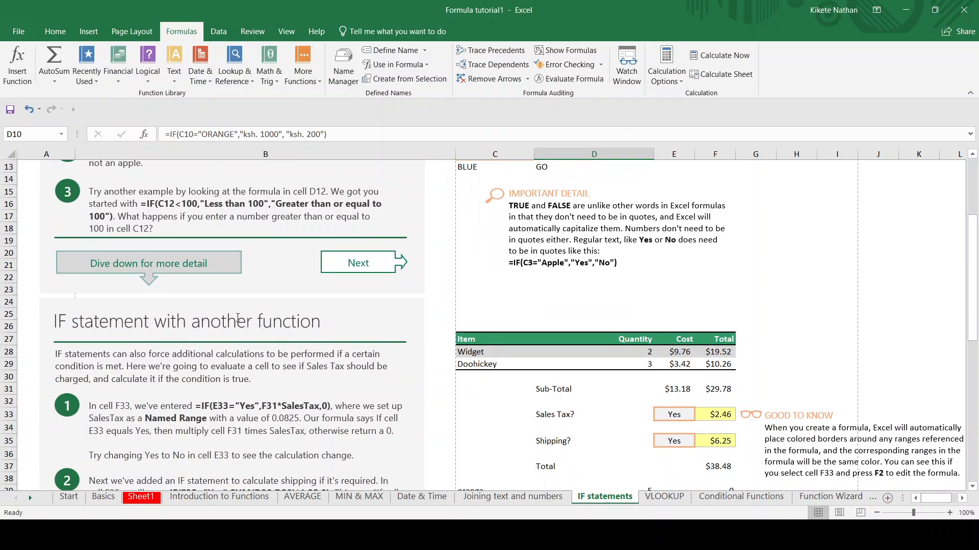
scroll(586, 315, up, 4)
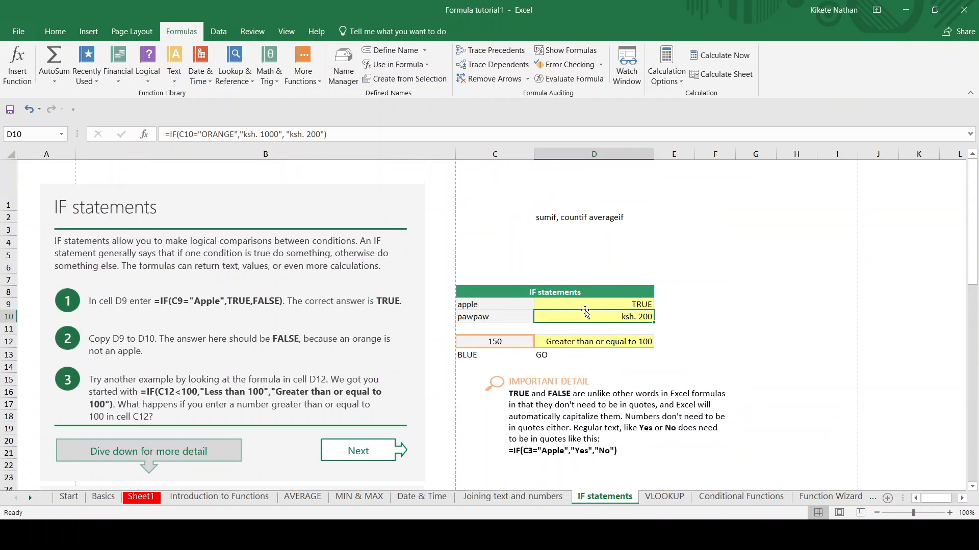
click(717, 314)
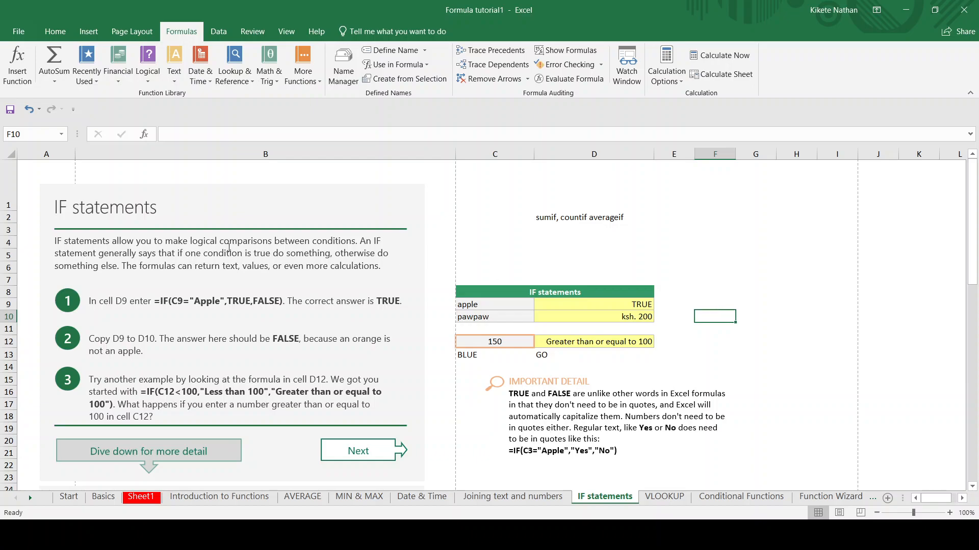
text(=if)
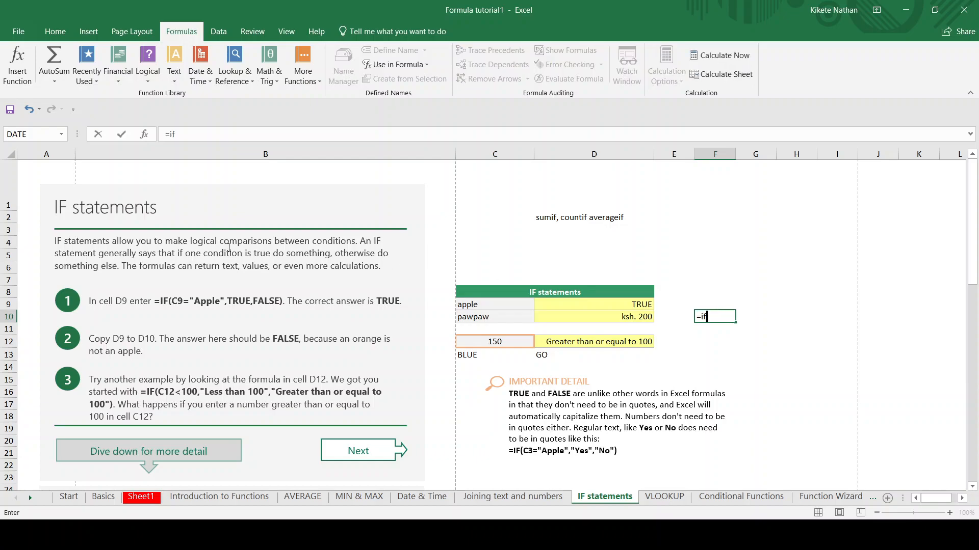
text((c9)
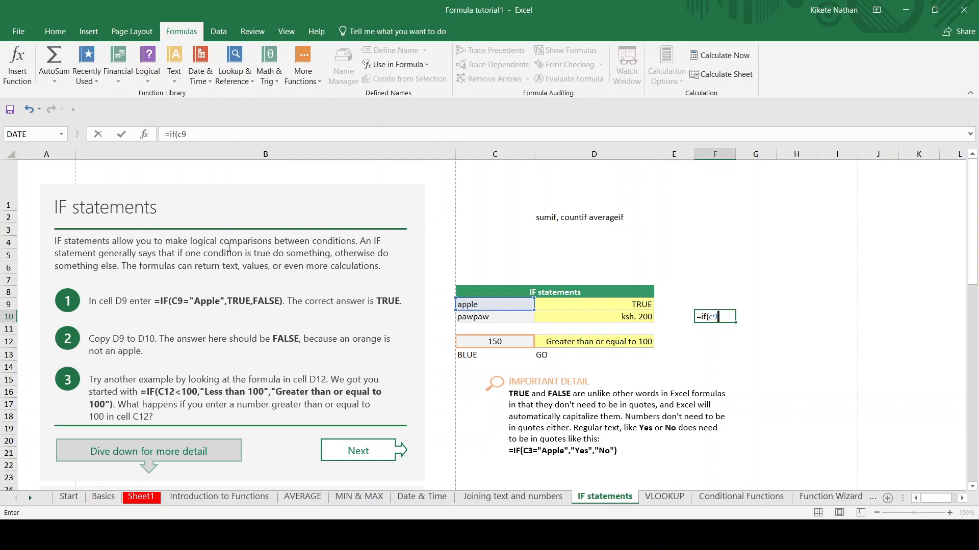
text(=)
text("a)
text(pple)
text(")
text(,)
text(c)
key(BackSpace)
text(sum)
key(BackSpace)
key(BackSpace)
key(BackSpace)
text(sum()
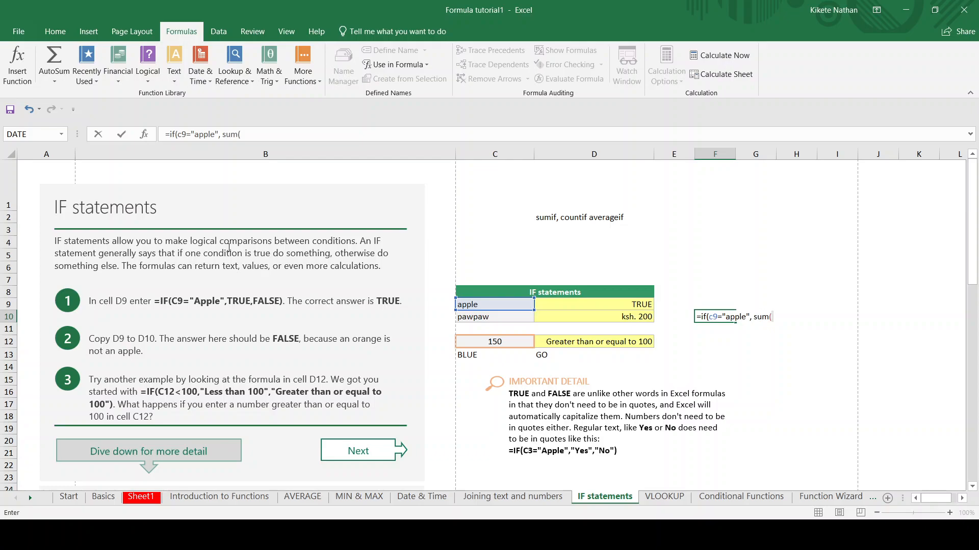
key(BackSpace)
key(BackSpace)
key(BackSpace)
key(BackSpace)
key(BackSpace)
Complete the formula in F10 as =IF(C9="apple", D10*2, 0).
text(c9*)
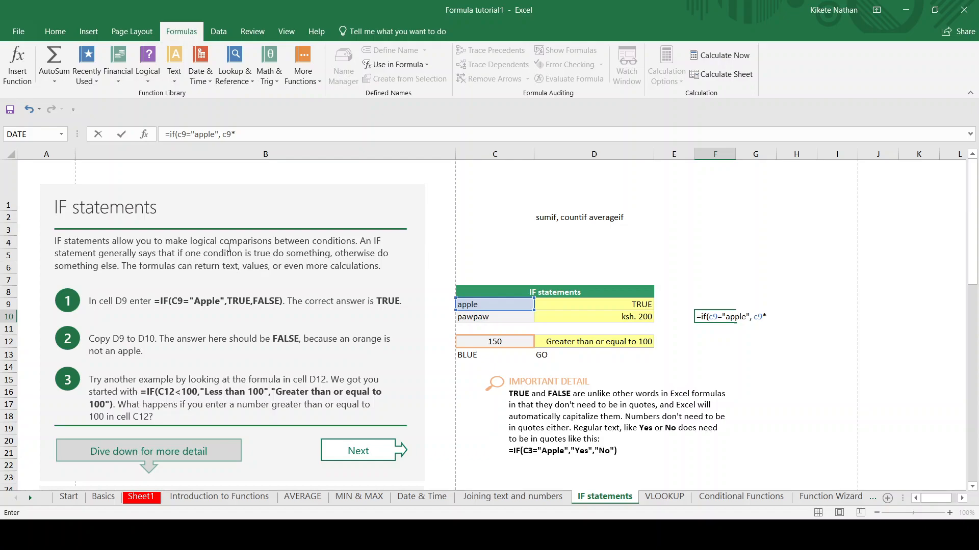
key(BackSpace)
key(BackSpace)
key(BackSpace)
text(d10)
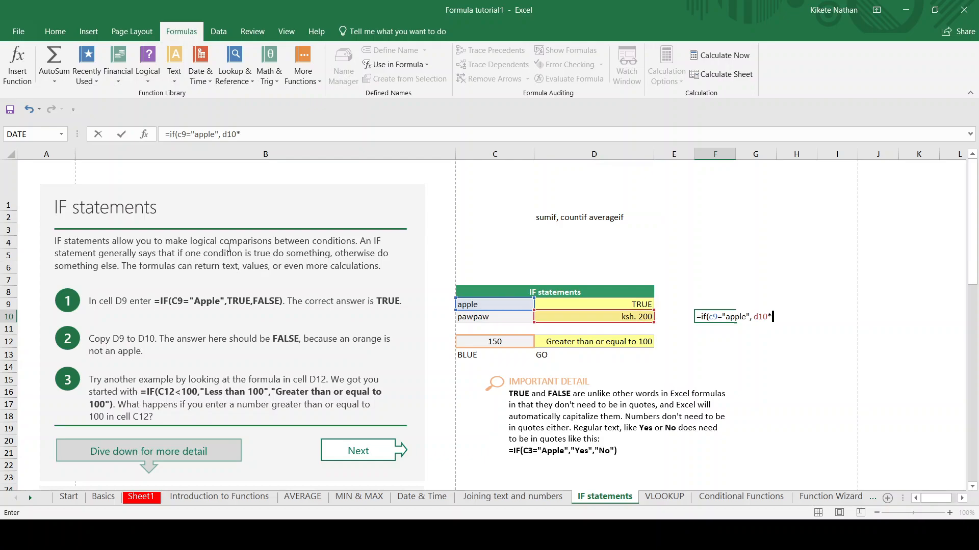
text(*2, 0))
key(Return)
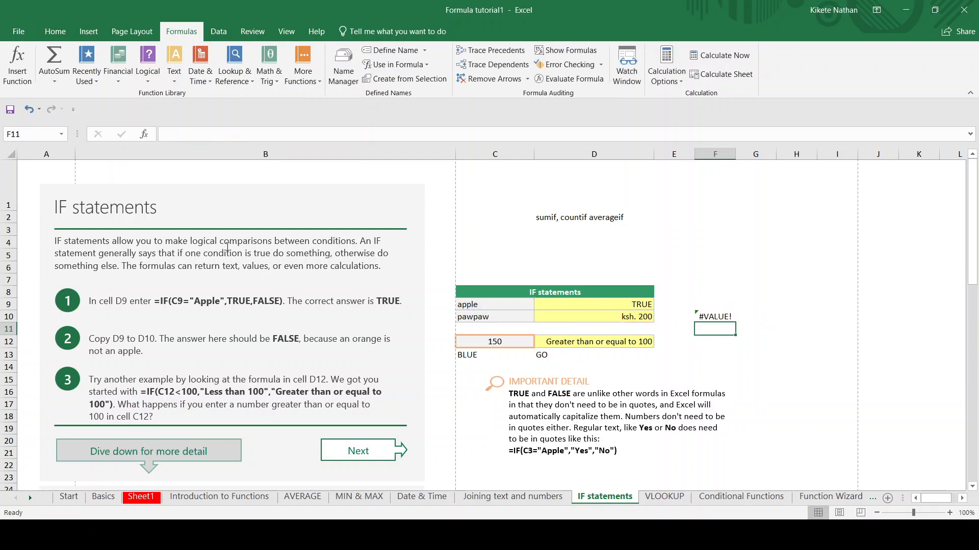
Try to add an equals sign before D10*2 in F10's IF formula.
click(713, 316)
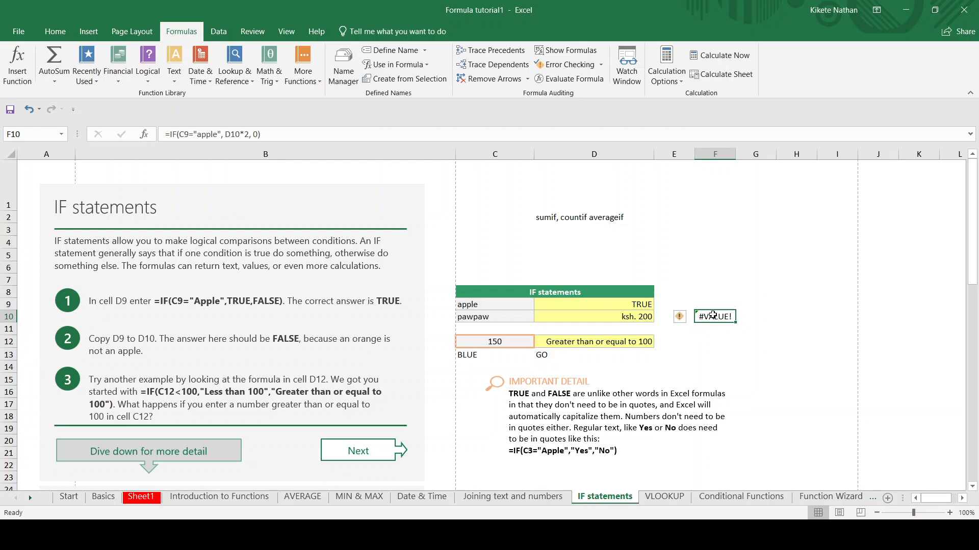
click(228, 134)
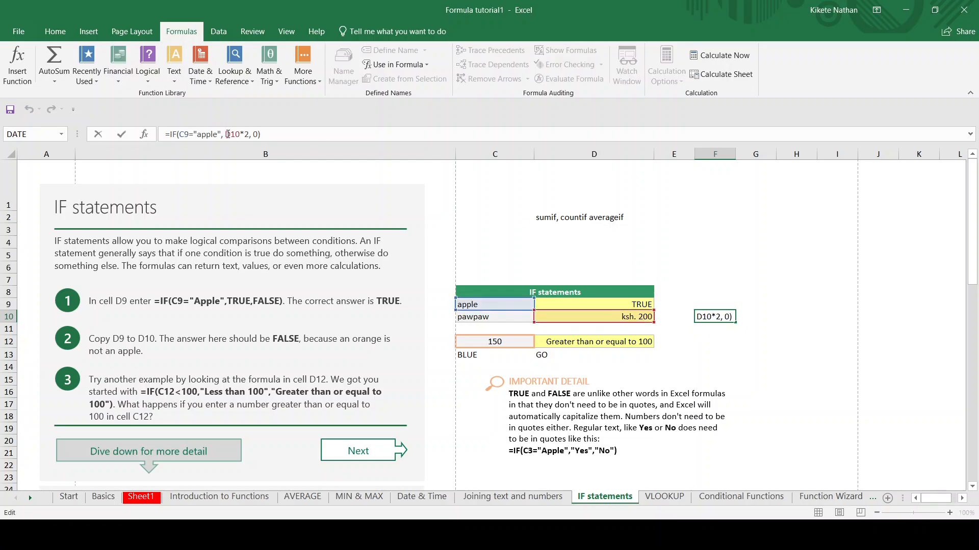
text(=)
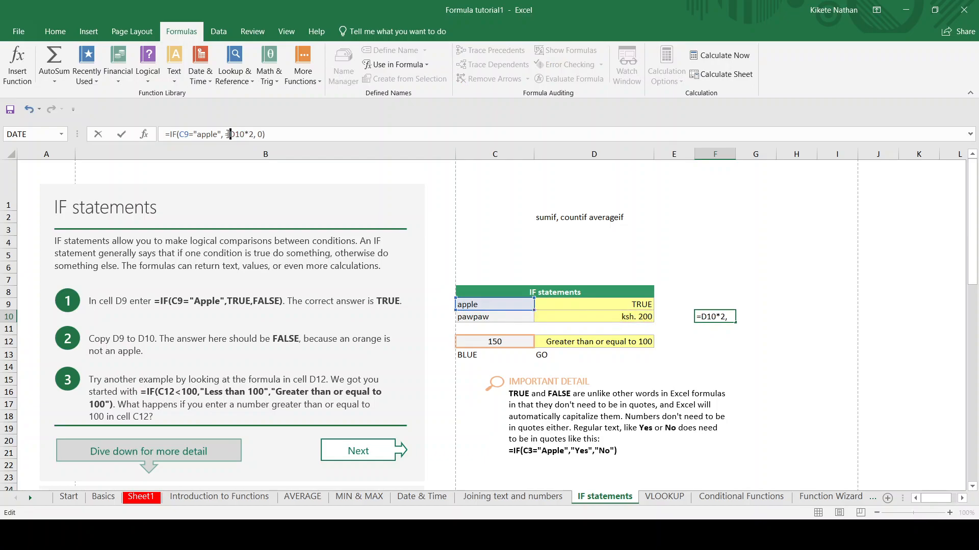
click(276, 135)
key(Return)
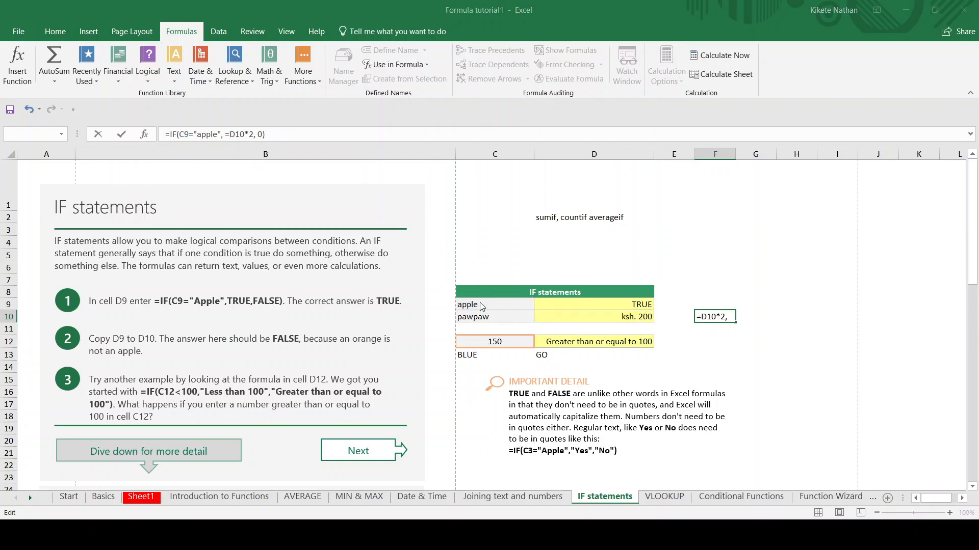
Remove the stray G9 reference and the extra equals sign before D10*2 in F10's formula.
click(764, 306)
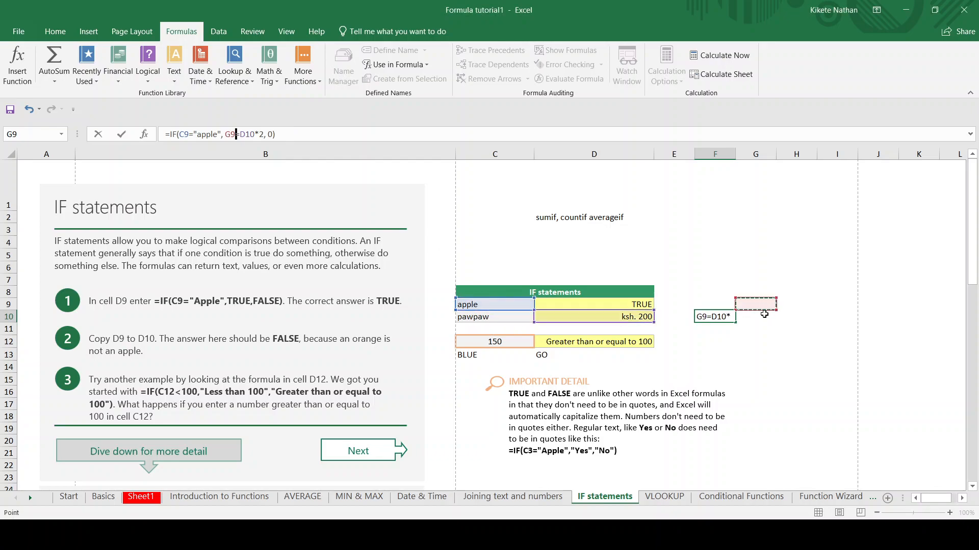
click(732, 317)
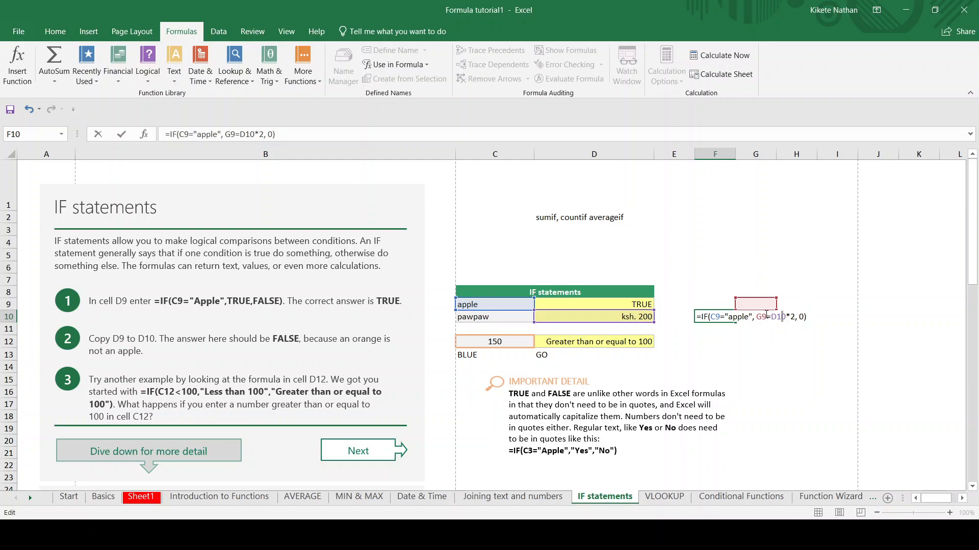
click(234, 134)
key(BackSpace)
key(BackSpace)
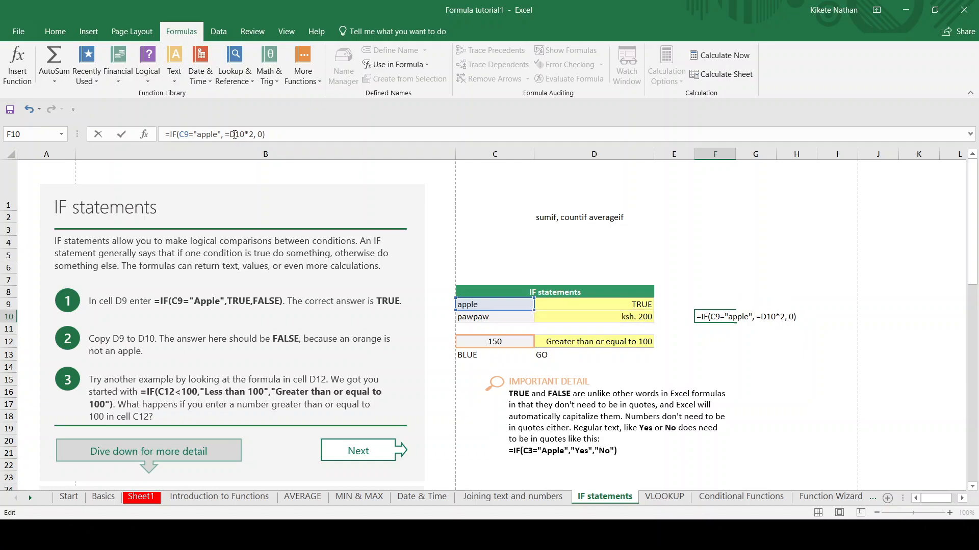
key(Right)
key(BackSpace)
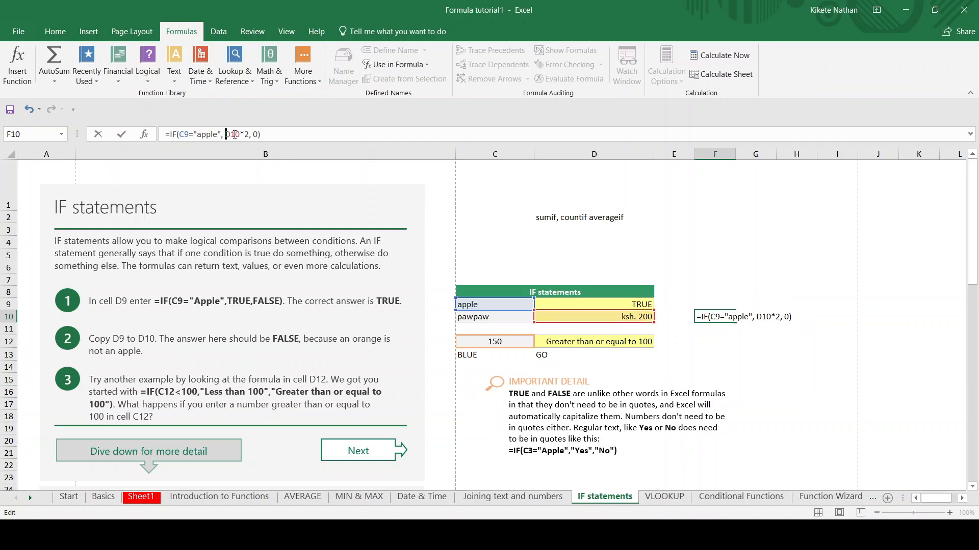
Enclose D10*2 in quotation marks so F10 contains =IF(C9="apple", "D10*2", 0), and recheck the cell.
text(")
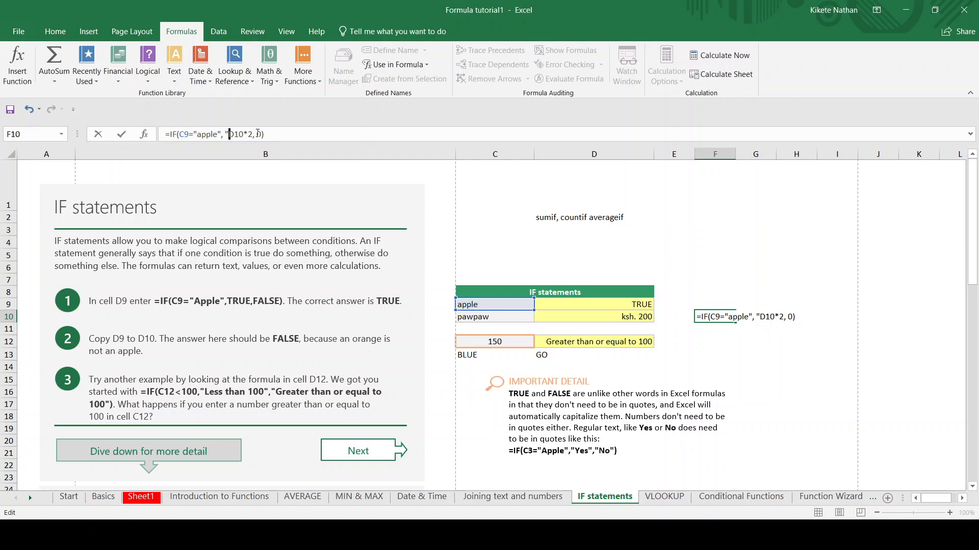
key(Right)
key(Right)
key(Right)
key(Right)
key(Right)
text(")
key(Return)
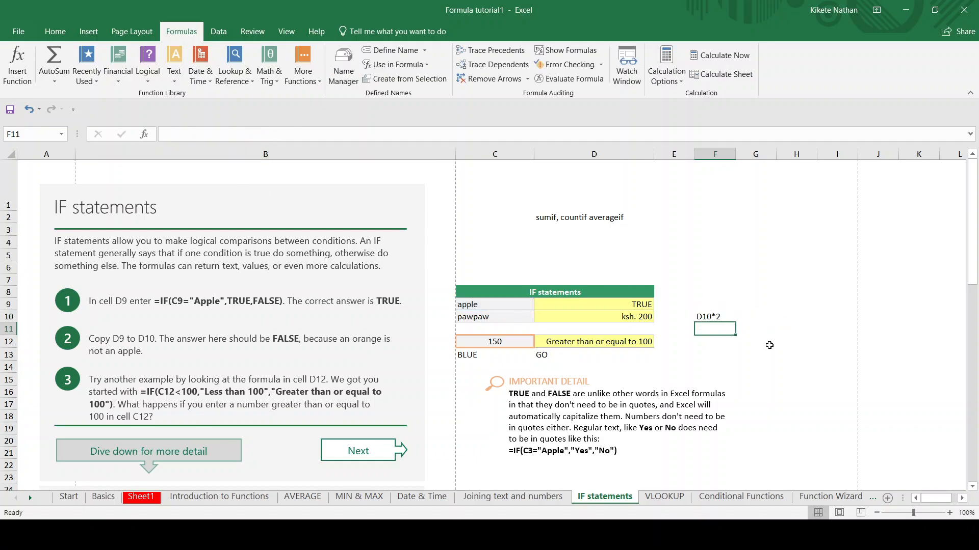
click(711, 318)
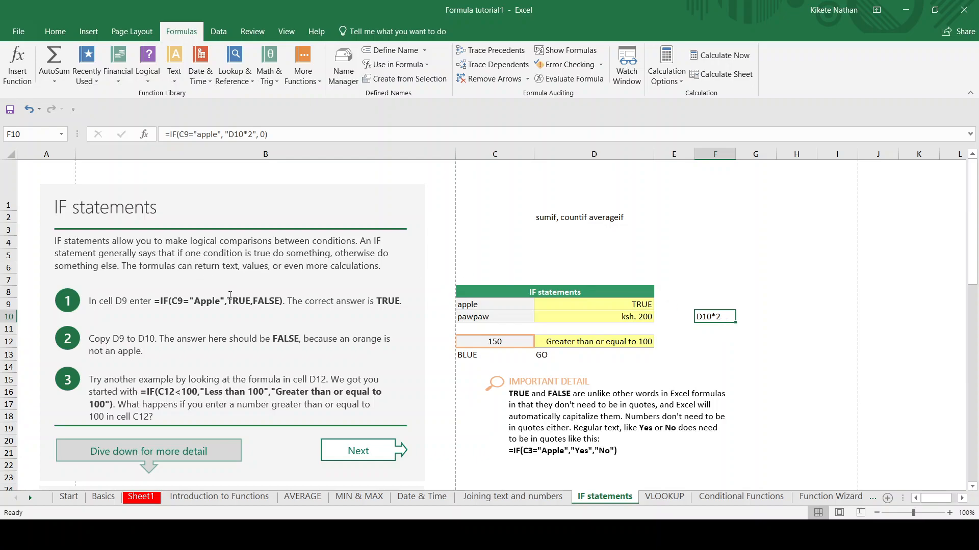
Examine the section on using an IF statement with another function and its sales tax and shipping example.
scroll(277, 319, down, 5)
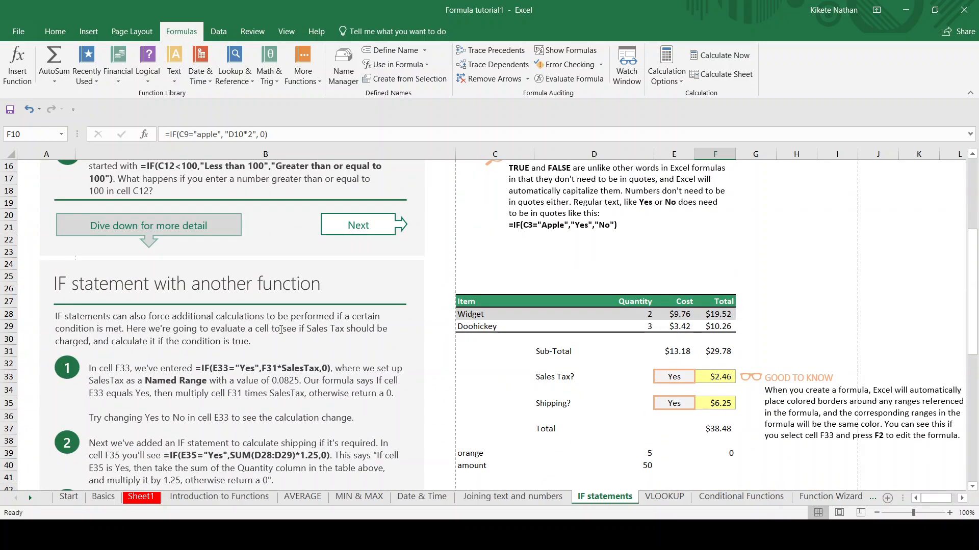
scroll(281, 330, down, 2)
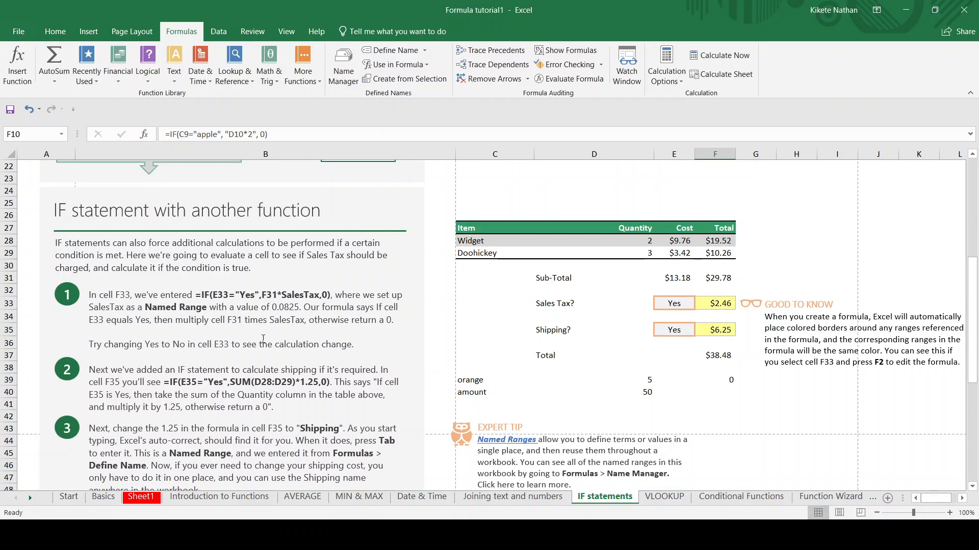
scroll(263, 339, down, 2)
scroll(374, 370, up, 4)
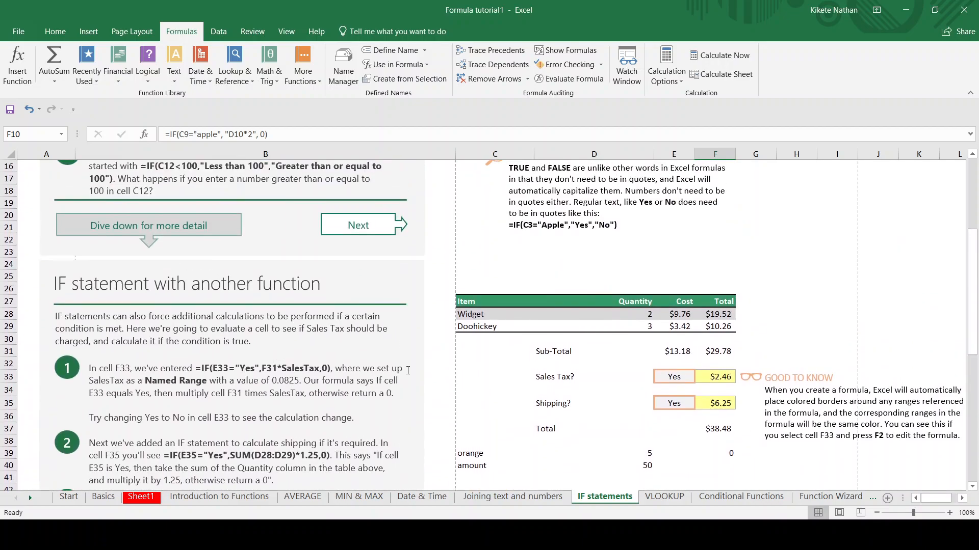